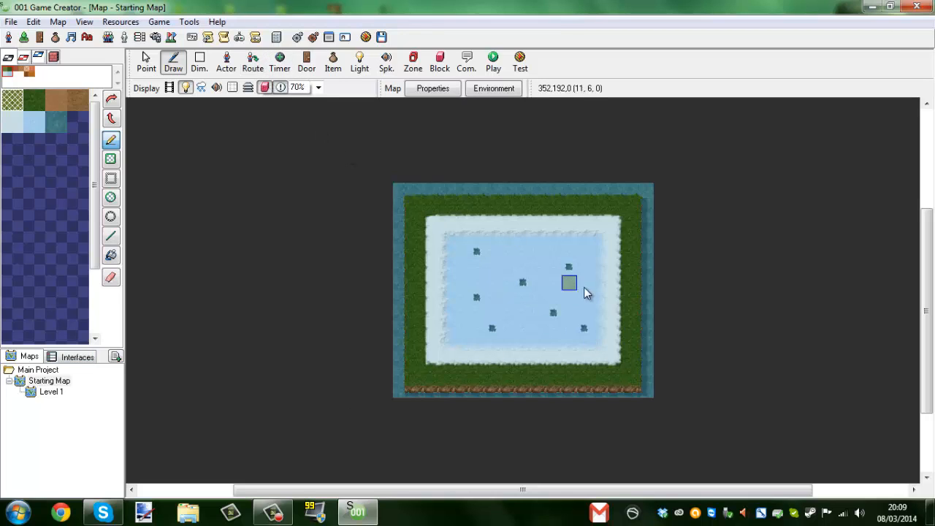
click(54, 56)
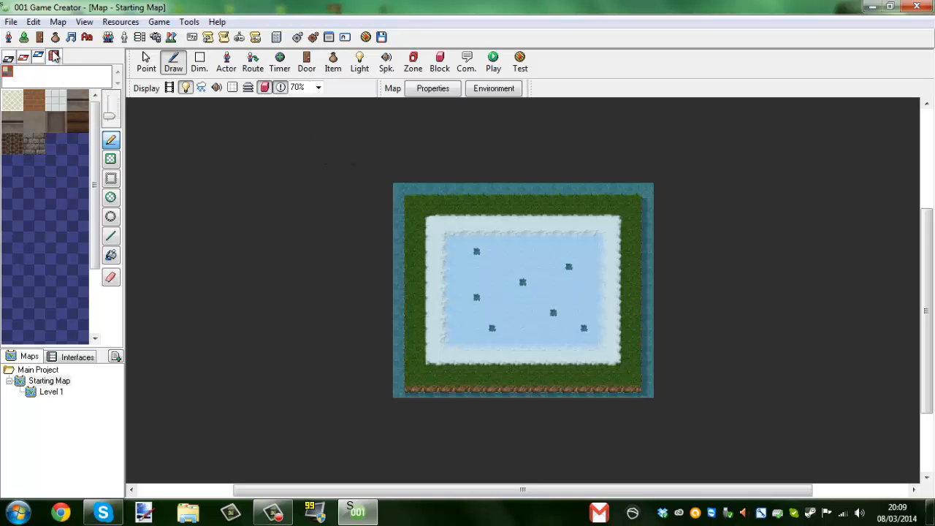
click(8, 57)
click(23, 58)
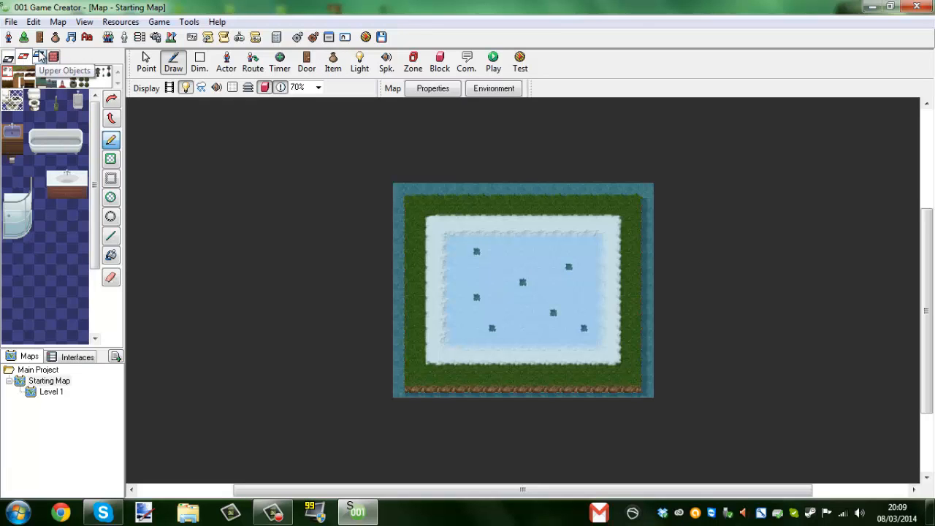
click(146, 62)
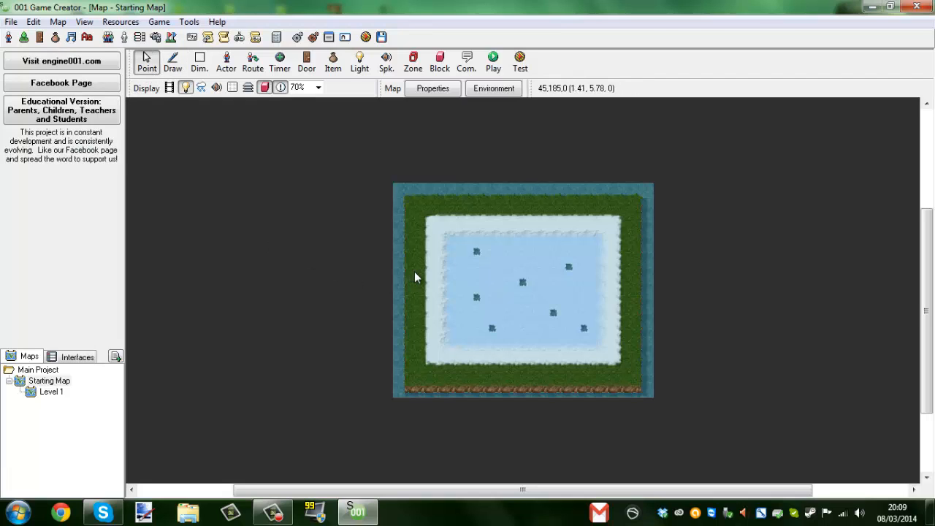
scroll(414, 277, down, 2)
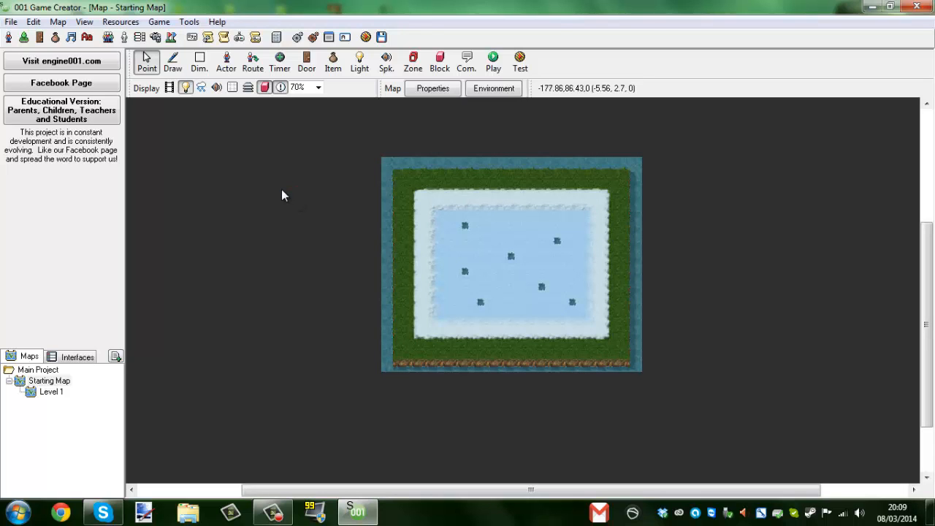
Step: Test-run the project and start a game from its title menu
key(F5)
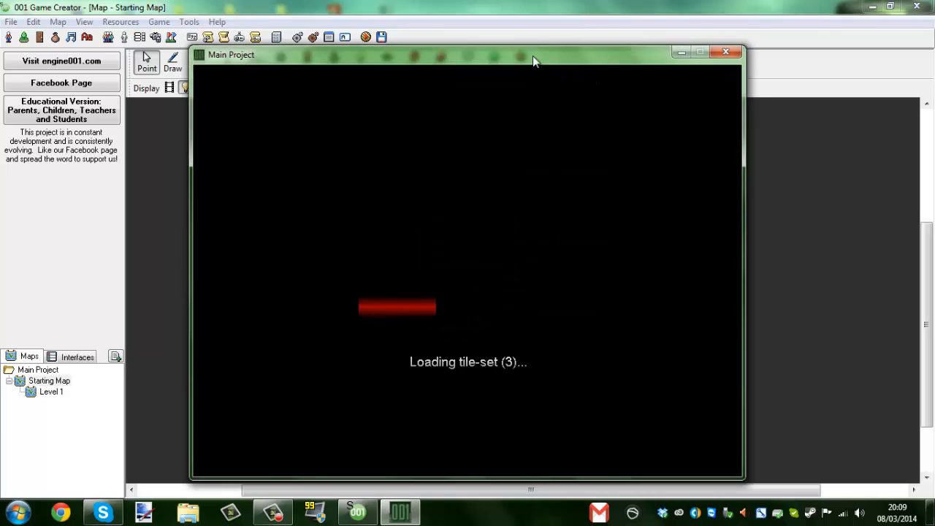
drag(532, 56, 527, 31)
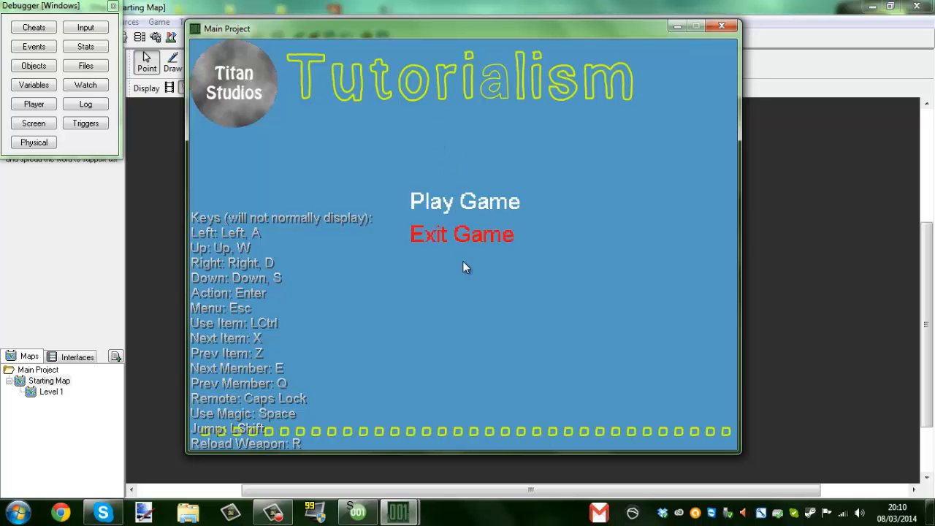
click(455, 236)
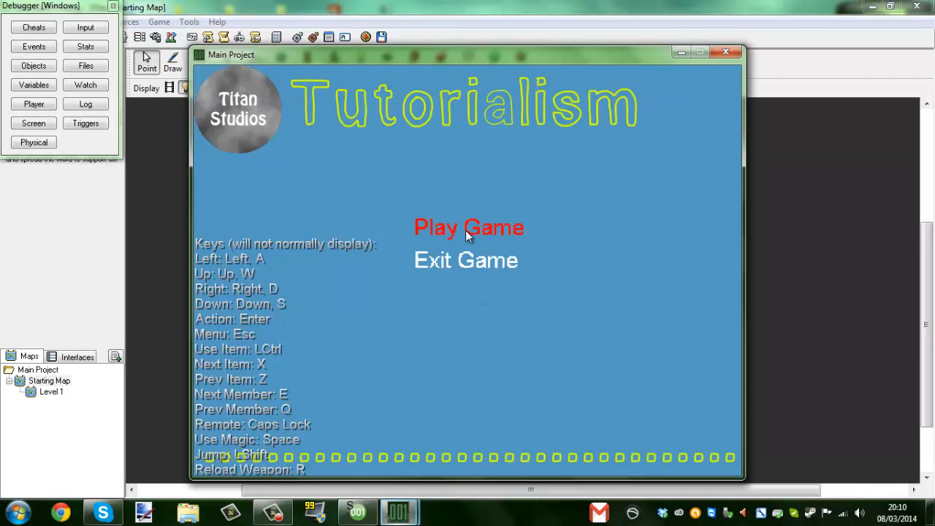
click(465, 227)
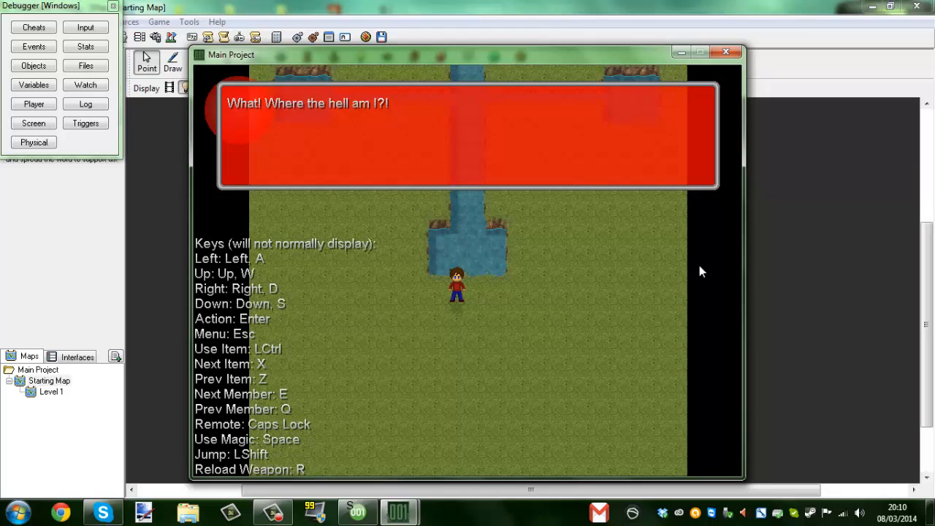
Step: Advance through the opening dialogue, entering a name for the main character when asked
key(Return)
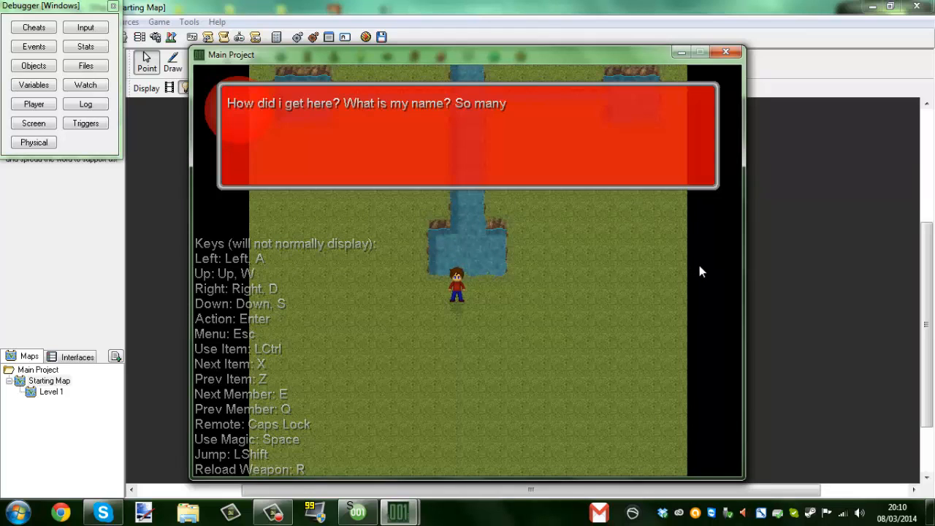
key(Return)
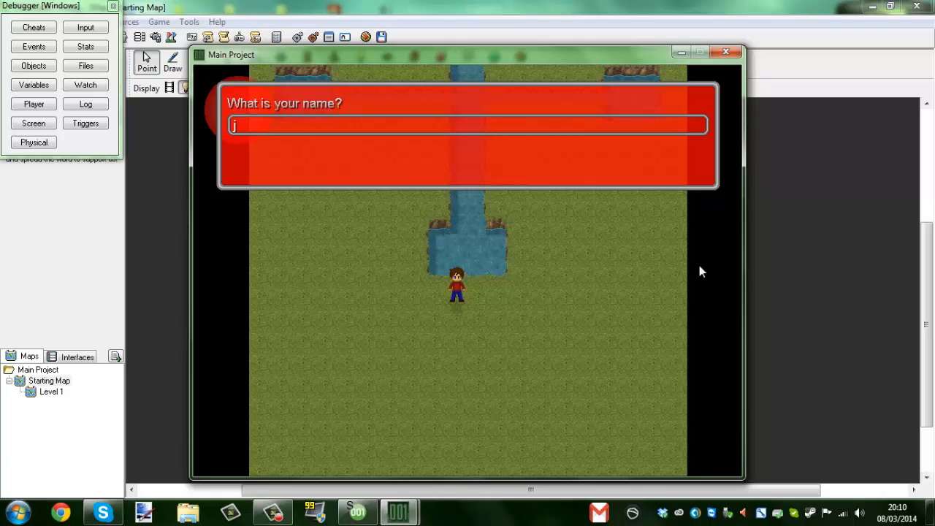
text(jamal)
key(Return)
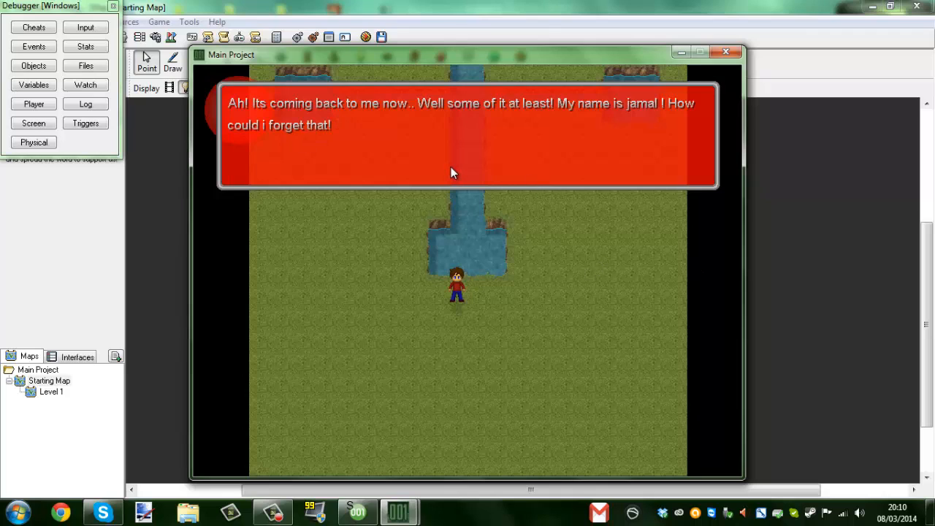
key(Return)
key(Return)
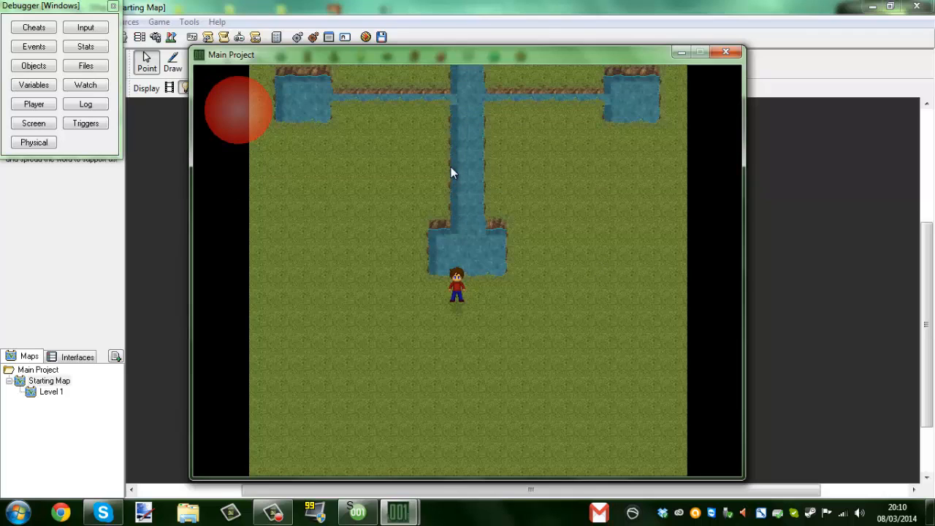
Step: Walk the character around the grass and water of the level, and end the test run
key(Down)
key(Right)
key(Up)
key(Left)
key(Left)
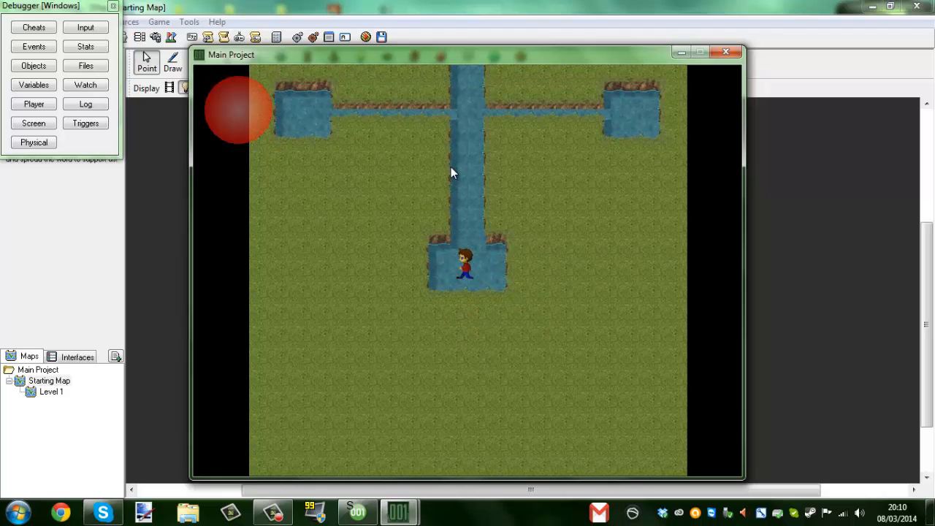
key(Up)
key(Right)
key(Up)
click(725, 51)
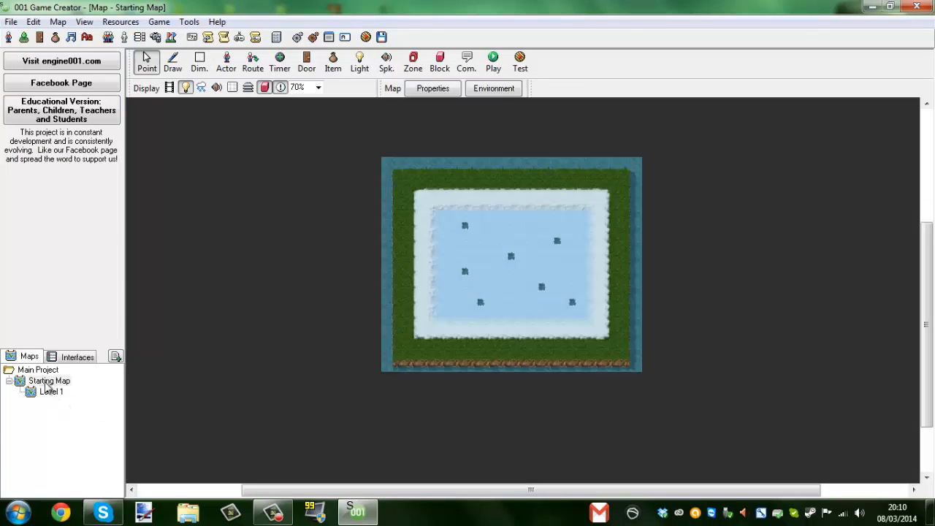
Step: Look at the Level 1 map briefly and delete the old Starting Map from the project
double_click(48, 395)
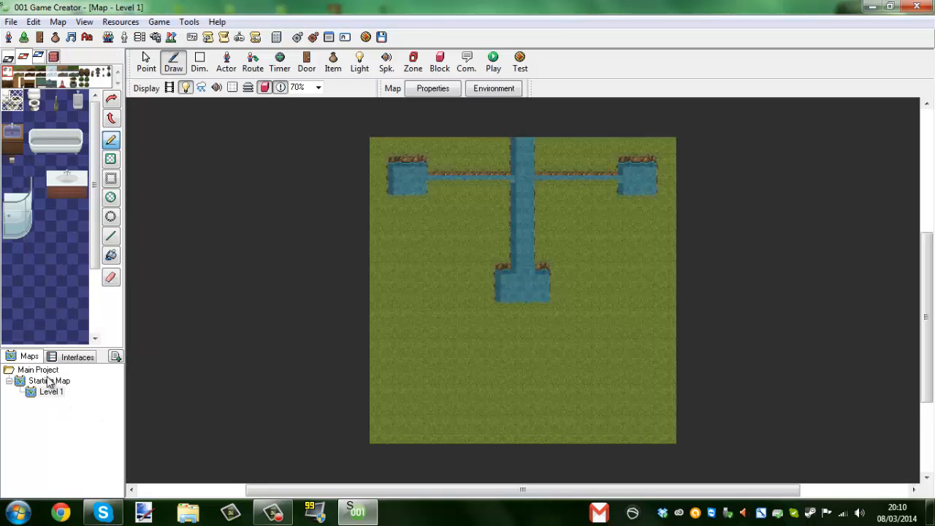
double_click(48, 381)
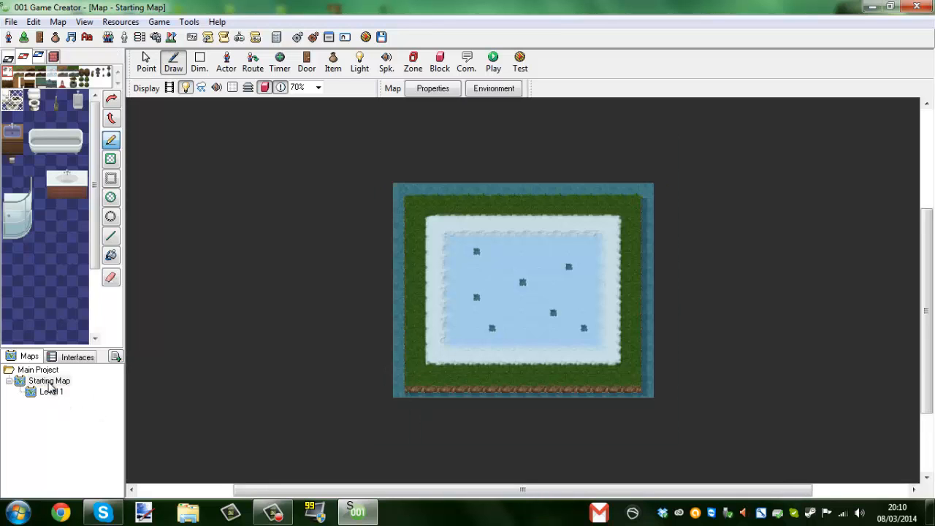
right_click(49, 380)
click(86, 321)
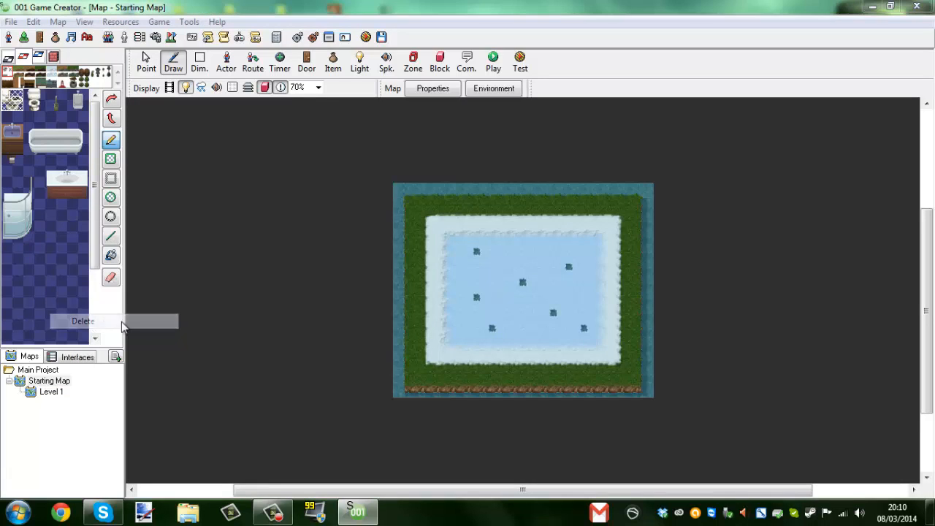
click(493, 306)
Step: Delete the Level 1 map so the project contains no maps
double_click(40, 383)
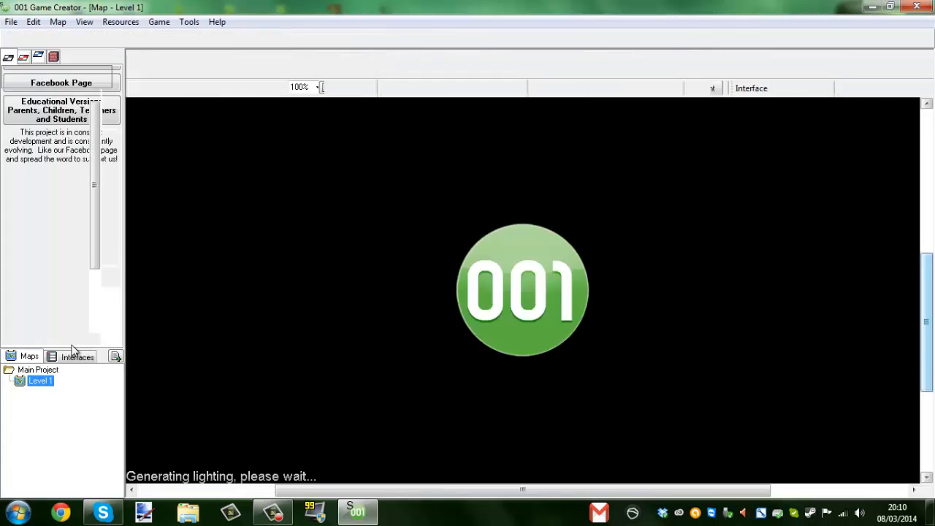
right_click(32, 381)
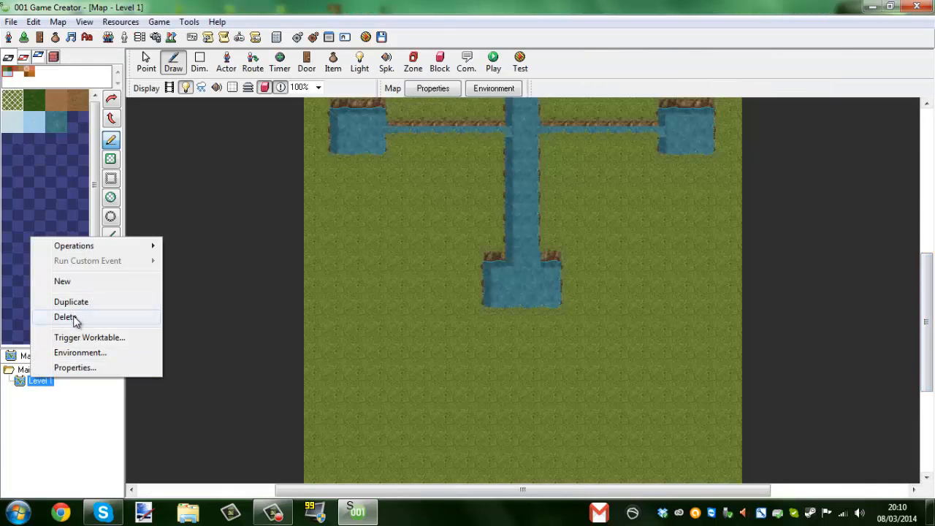
click(73, 320)
click(479, 301)
Step: Create a new map with the display name "Starting map"
click(115, 357)
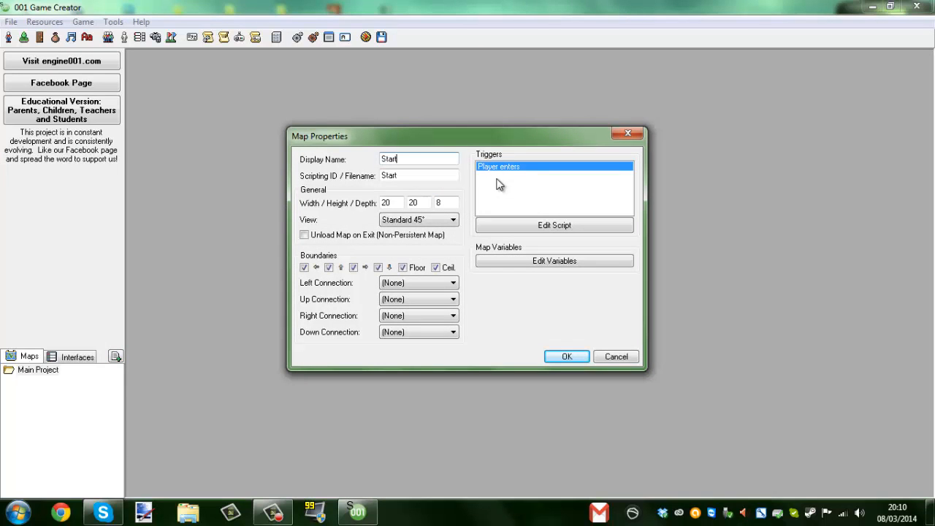
text(Starting map)
key(Return)
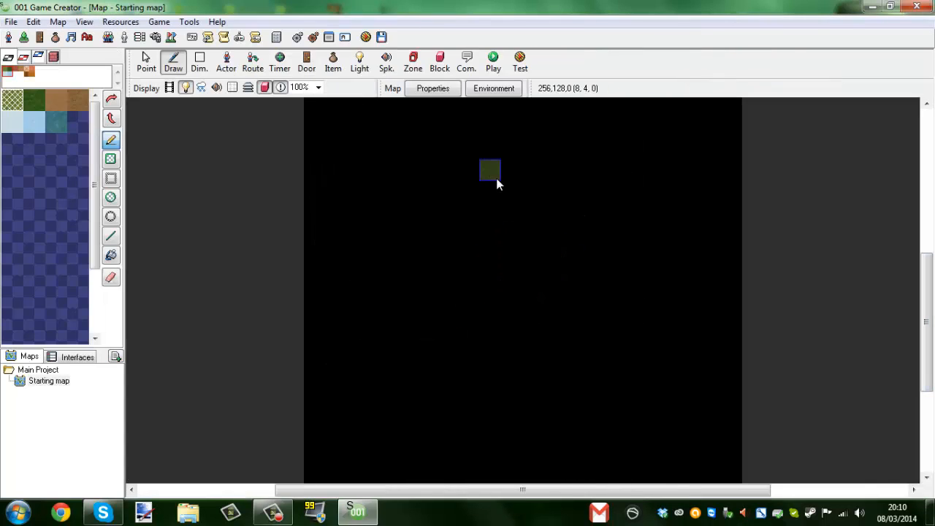
Step: Set the game's starting map to "Starting map" in the general settings
click(298, 37)
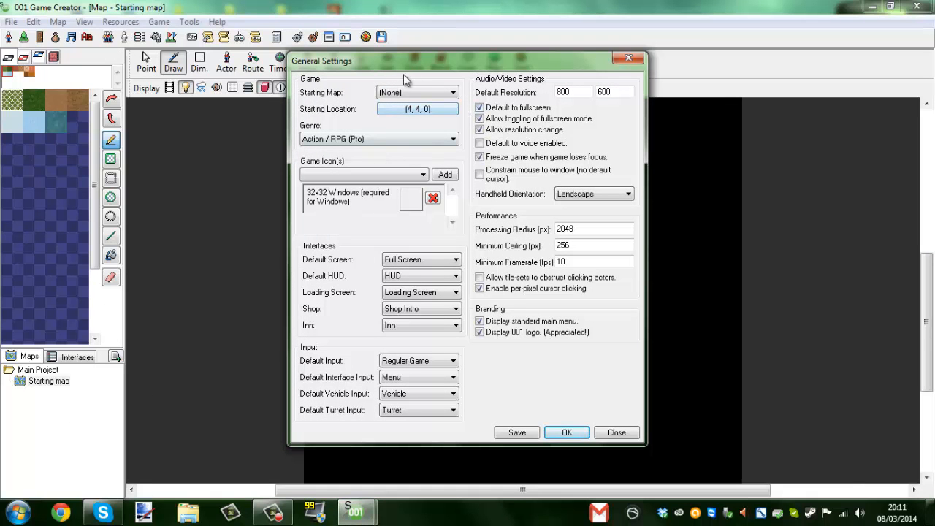
click(409, 93)
click(406, 112)
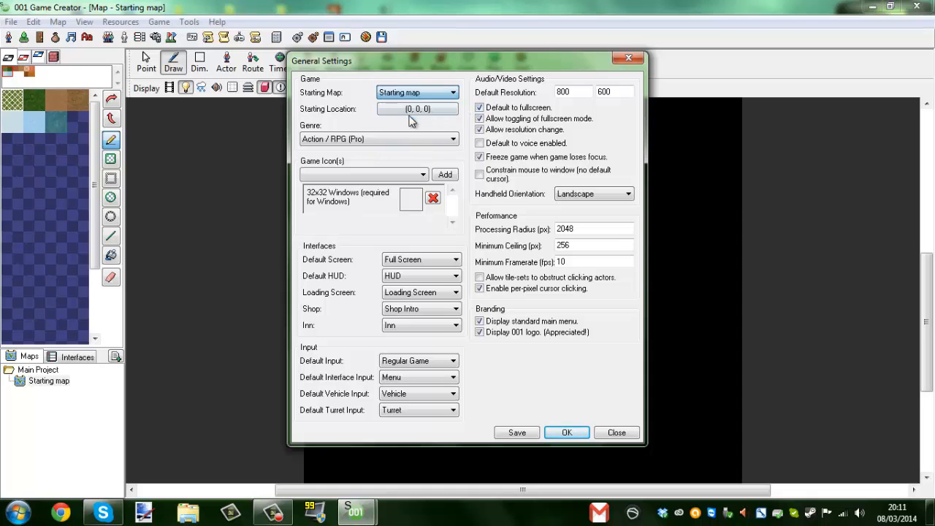
click(575, 434)
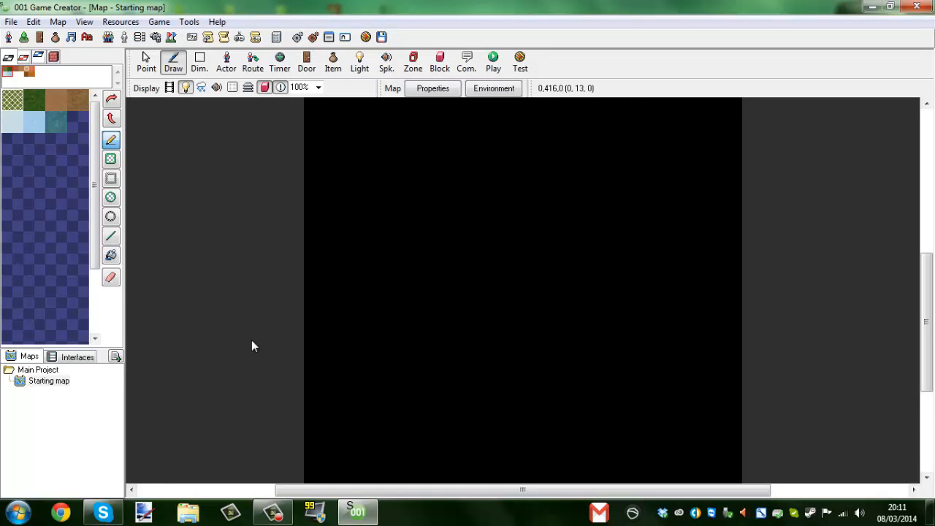
Step: Open the script of the map's "Player enters" trigger and search the full event list for "exist"
scroll(391, 290, down, 1)
click(453, 91)
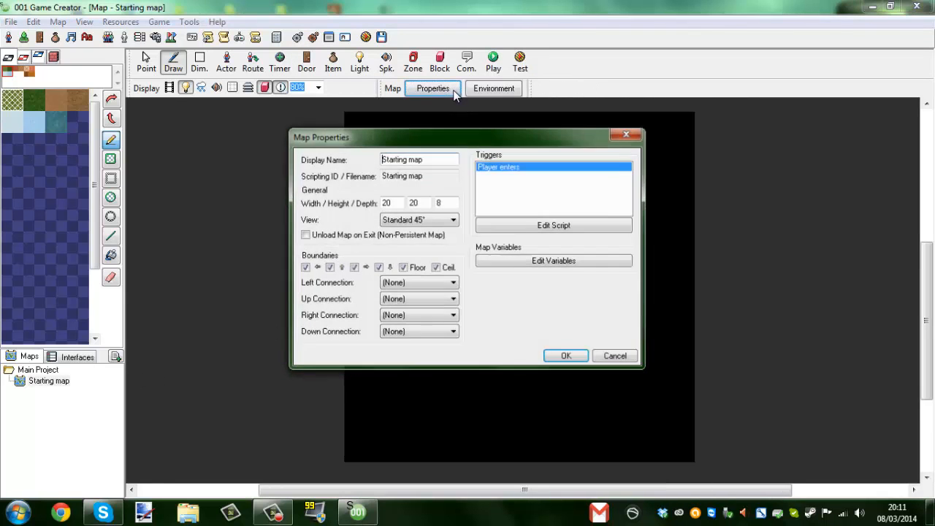
click(515, 231)
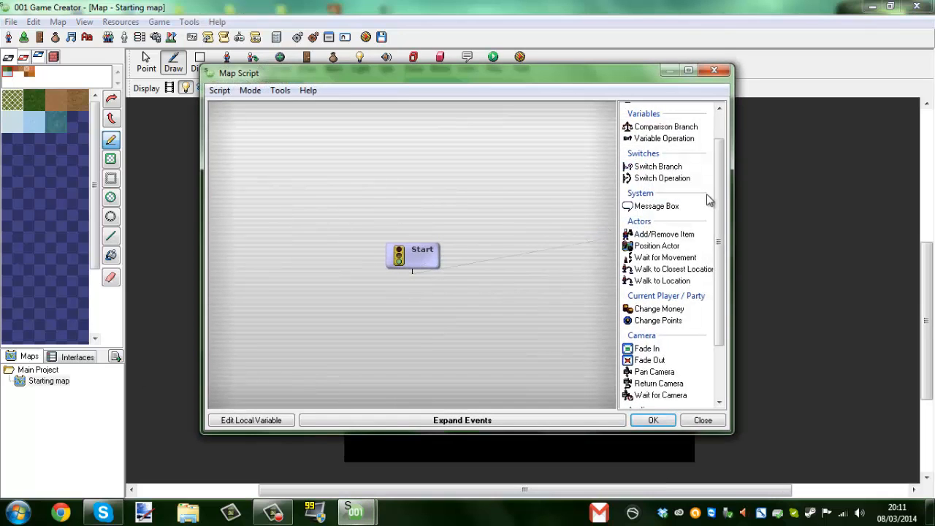
click(656, 206)
click(525, 414)
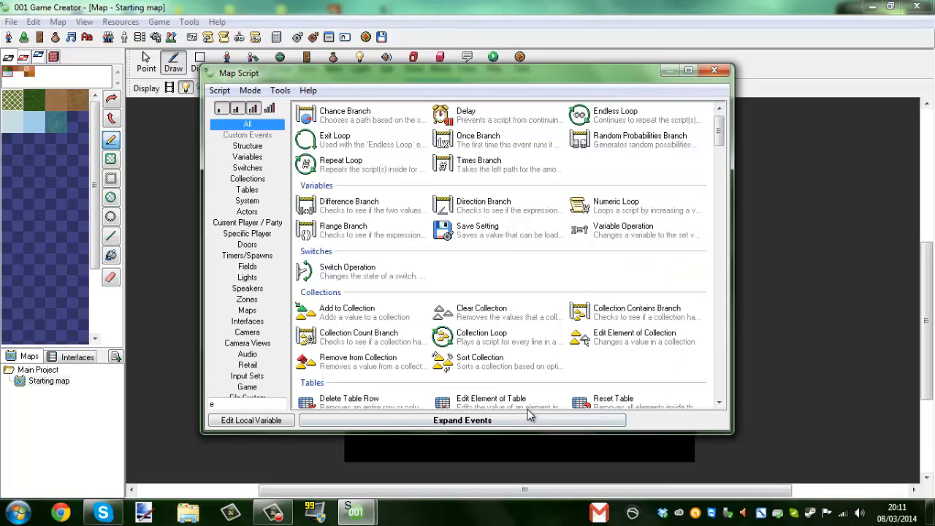
text(ex)
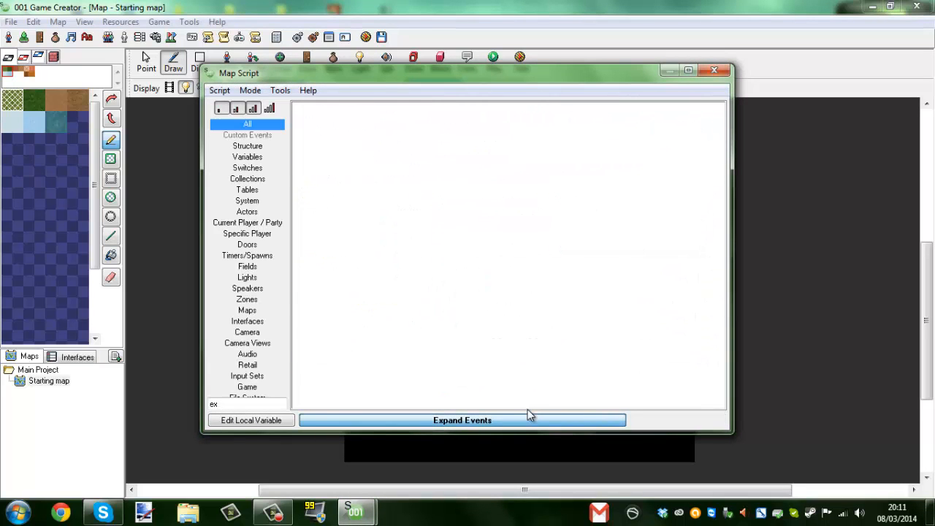
text(ist)
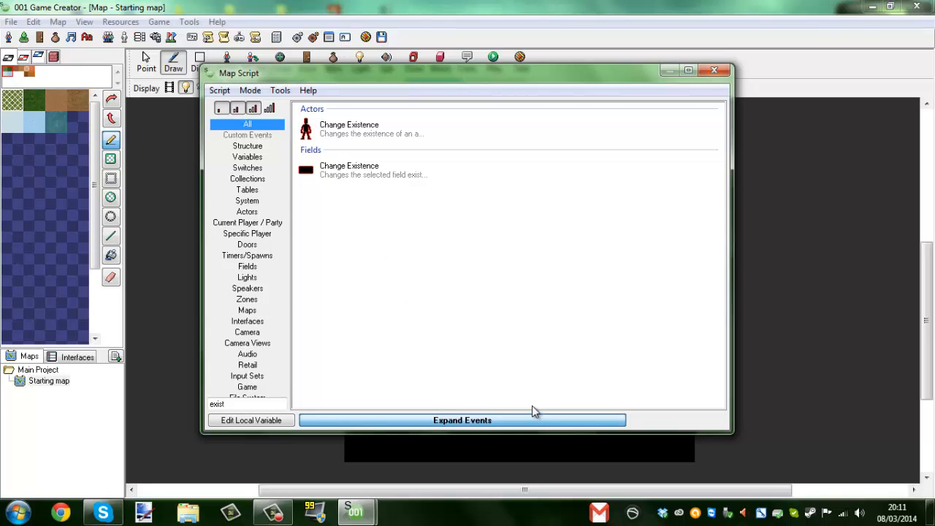
Step: Add an actor Change Existence event that makes Main nonexistent, and save the script and map properties
double_click(358, 129)
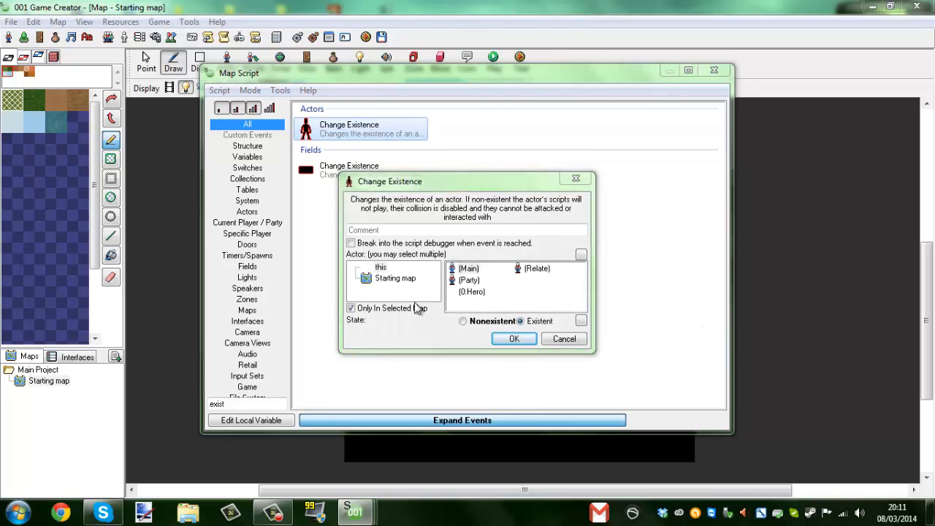
click(493, 321)
click(521, 353)
click(652, 419)
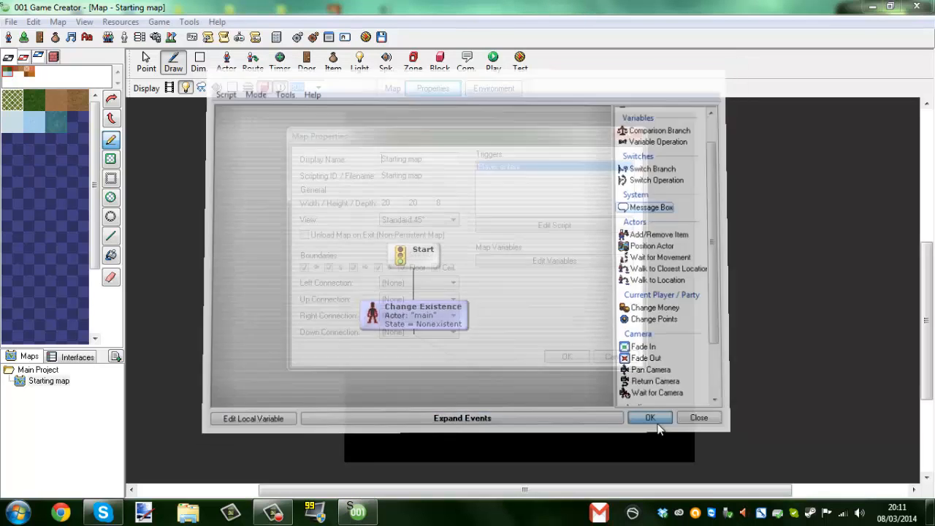
click(569, 357)
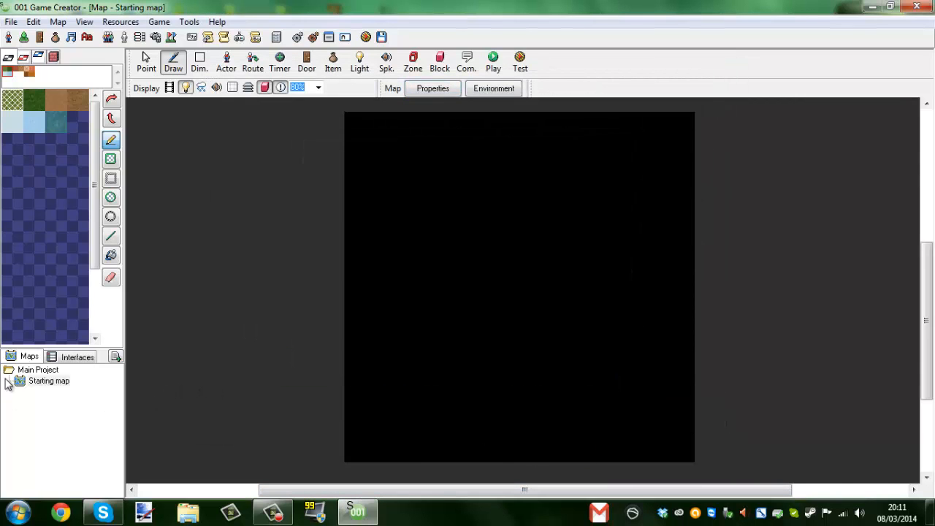
Step: Fill the whole map with light grass and draw a filled water rectangle inside a one-tile grass border
click(112, 255)
click(476, 247)
click(53, 120)
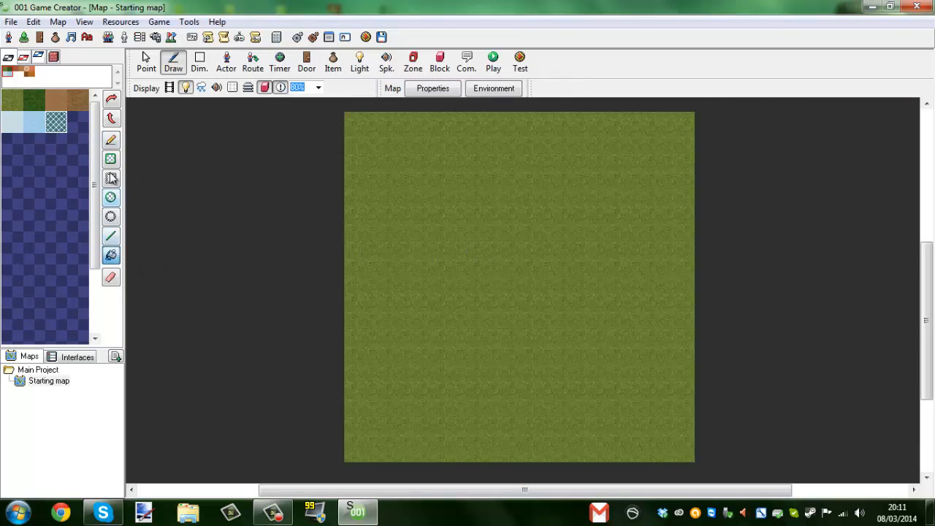
click(111, 159)
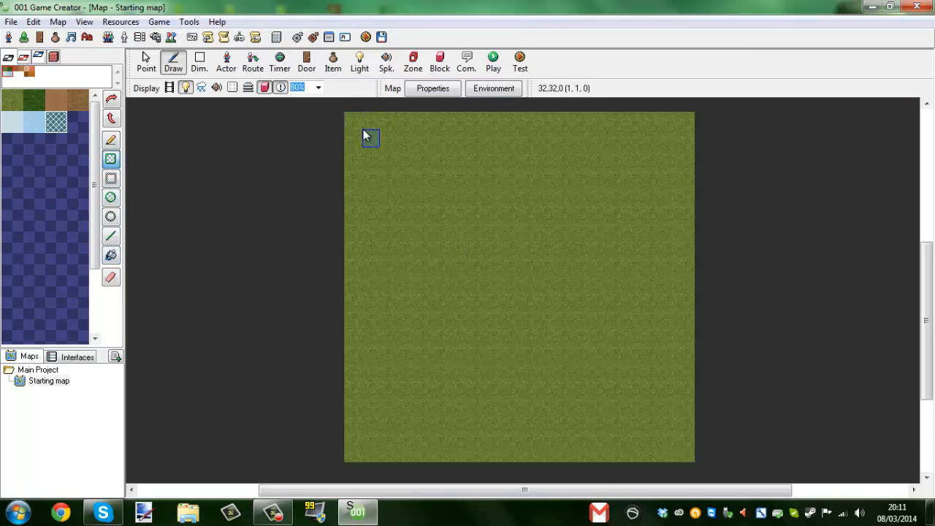
drag(363, 129, 662, 443)
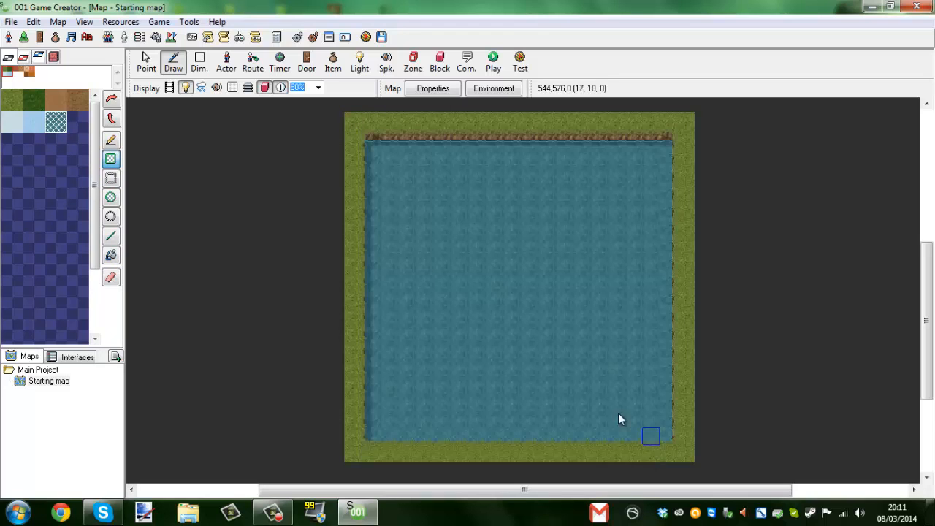
Step: Draw filled dark grass rectangles inside the water to form one large L-shaped island and three smaller ones
drag(432, 251, 493, 320)
click(34, 100)
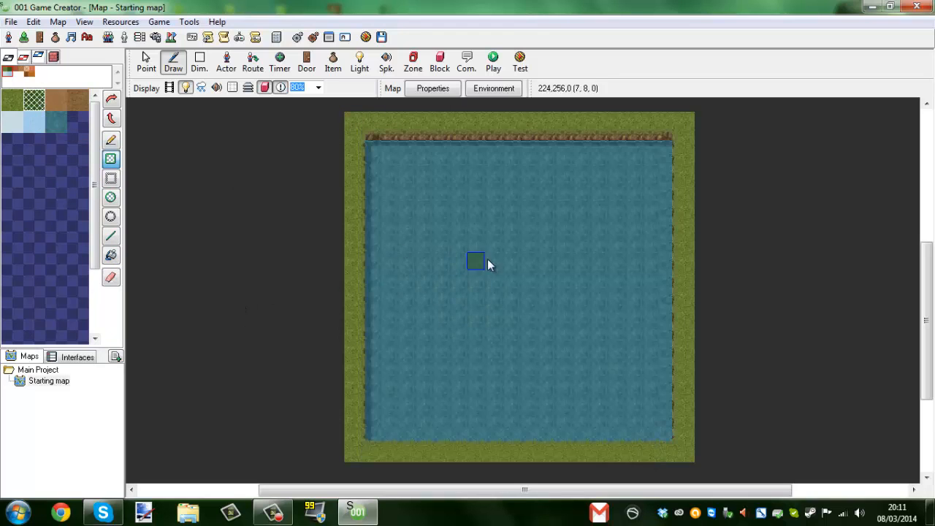
drag(485, 253, 544, 348)
drag(396, 199, 468, 259)
drag(489, 168, 606, 265)
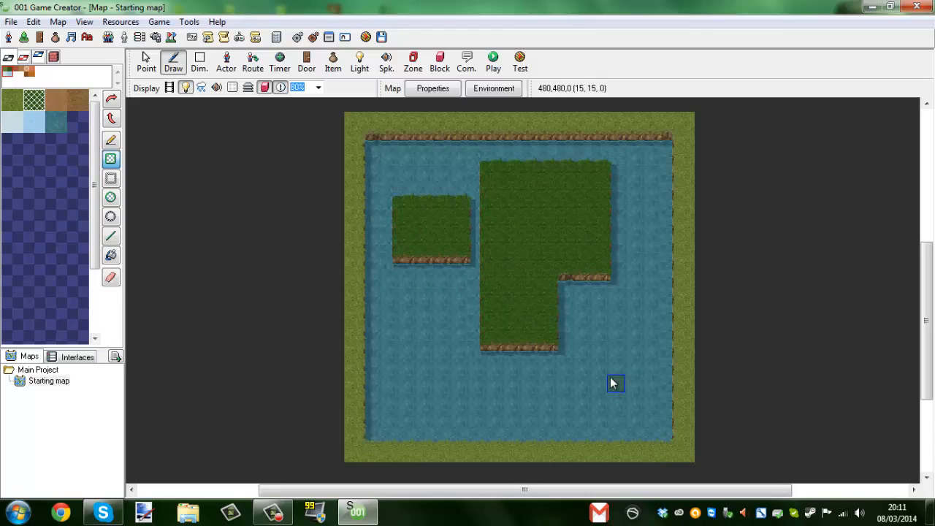
drag(594, 342, 621, 399)
drag(450, 376, 500, 416)
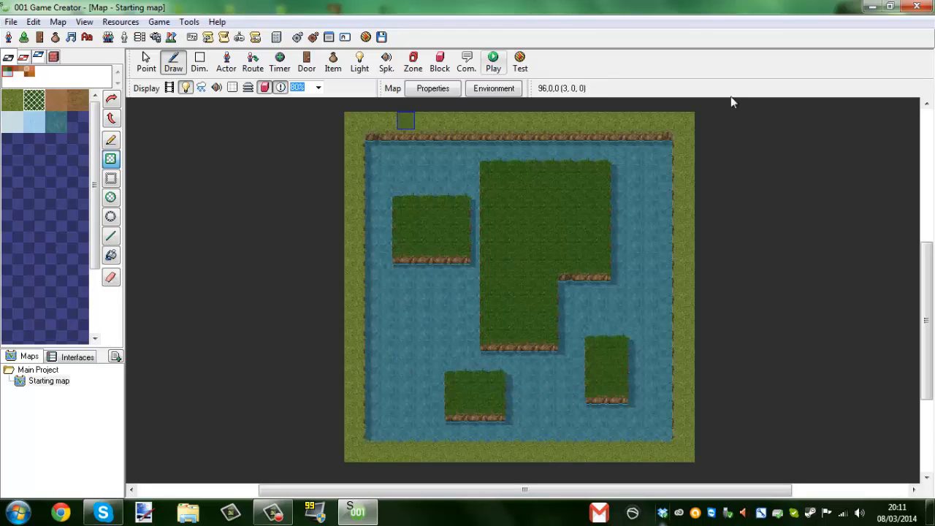
click(30, 382)
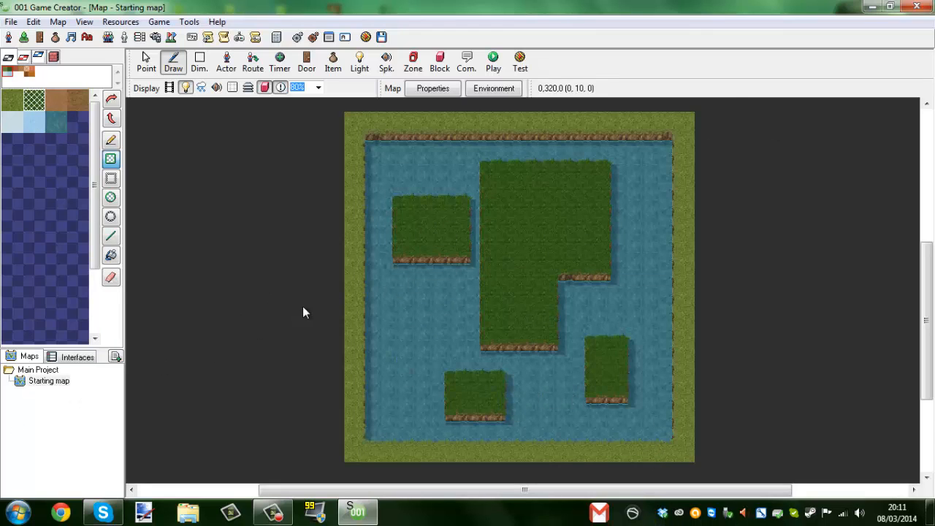
Step: Delete the existing Menu interface from the project
click(78, 357)
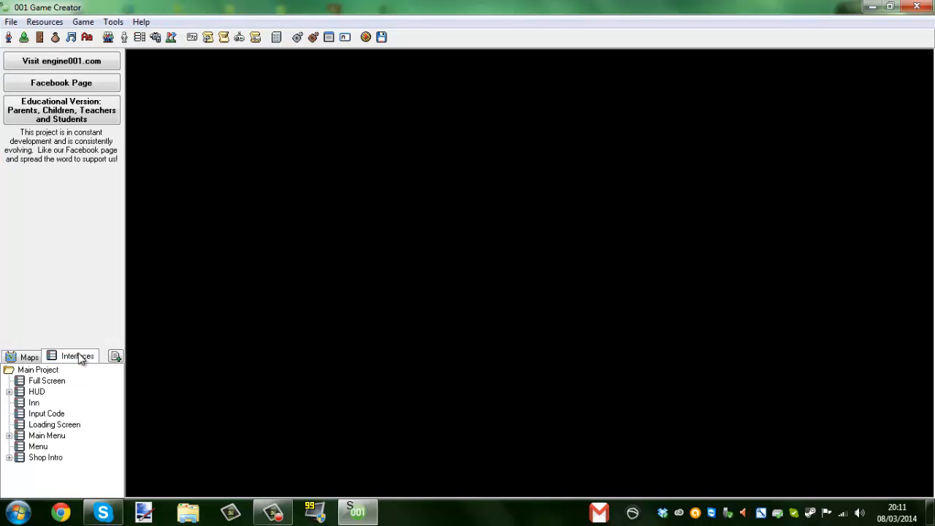
double_click(42, 457)
right_click(37, 447)
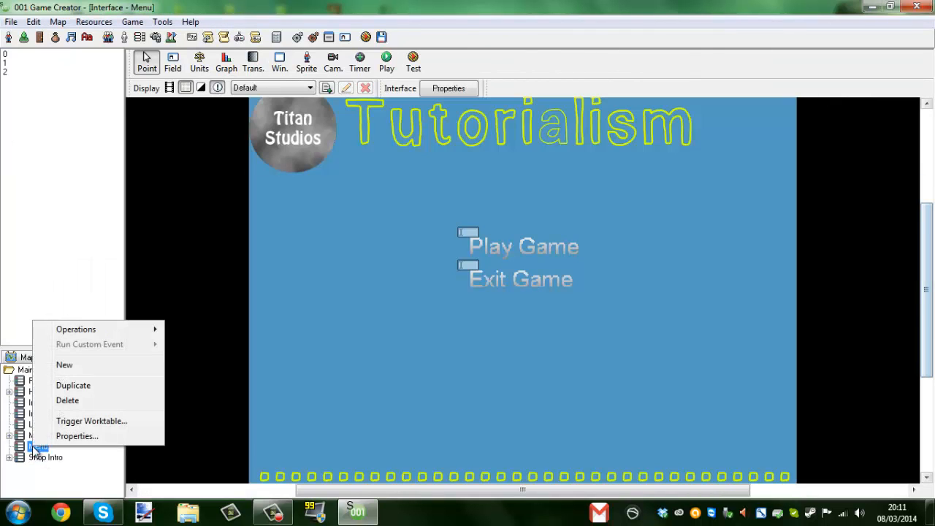
click(52, 400)
click(482, 304)
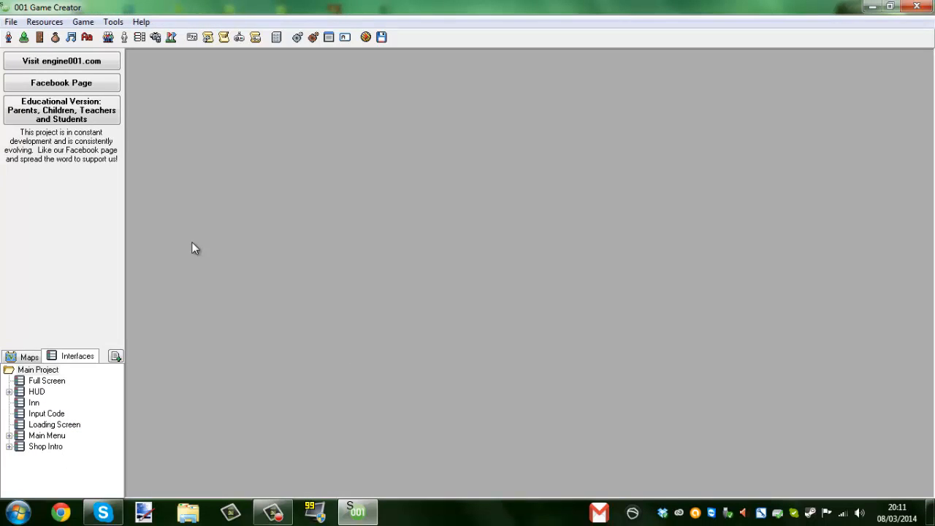
Step: Open the sprite resources and delete the Background sprite from the MENU folder
click(25, 36)
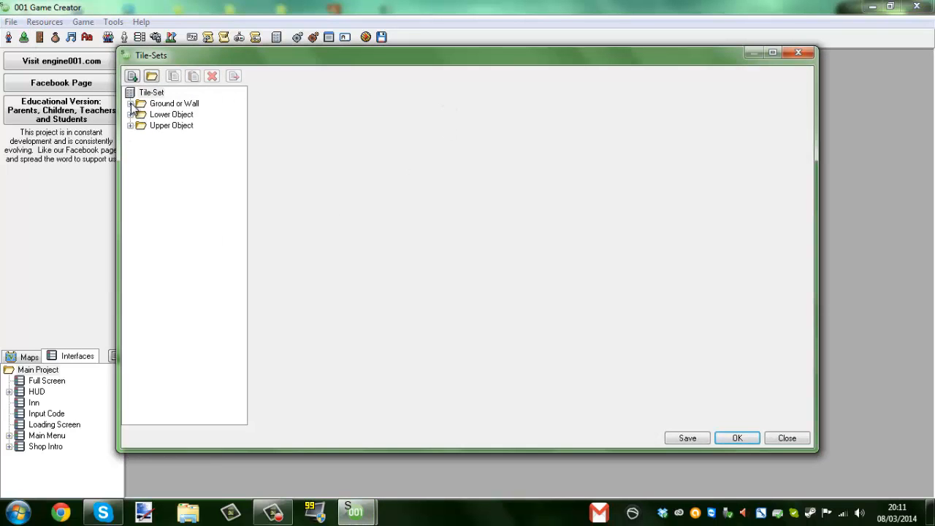
click(785, 438)
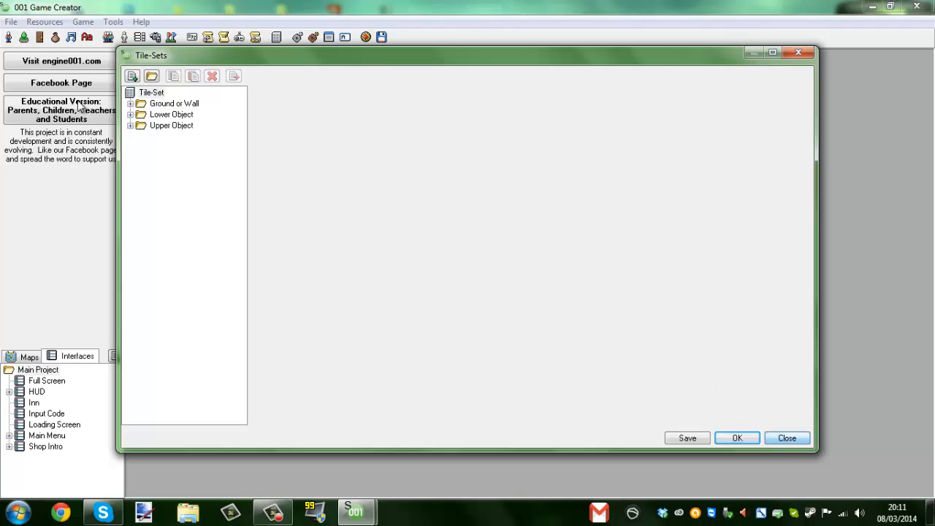
click(8, 37)
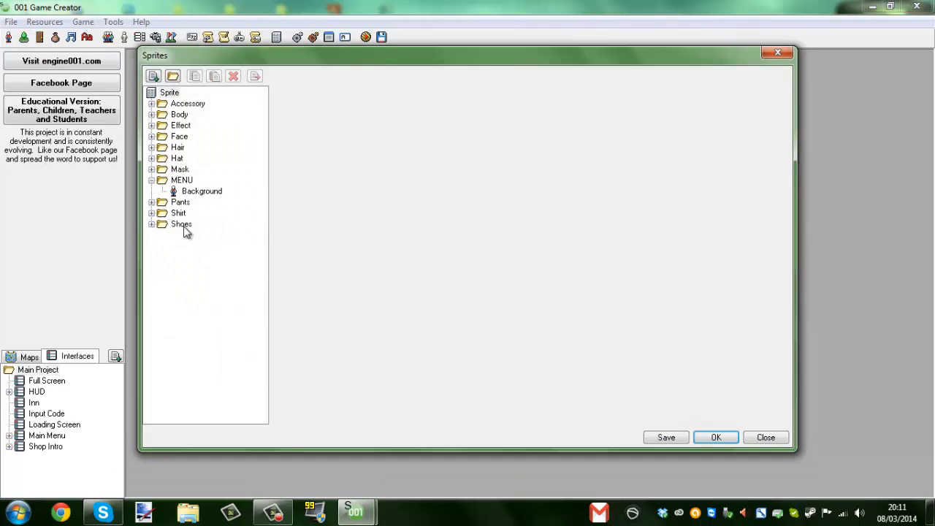
click(192, 193)
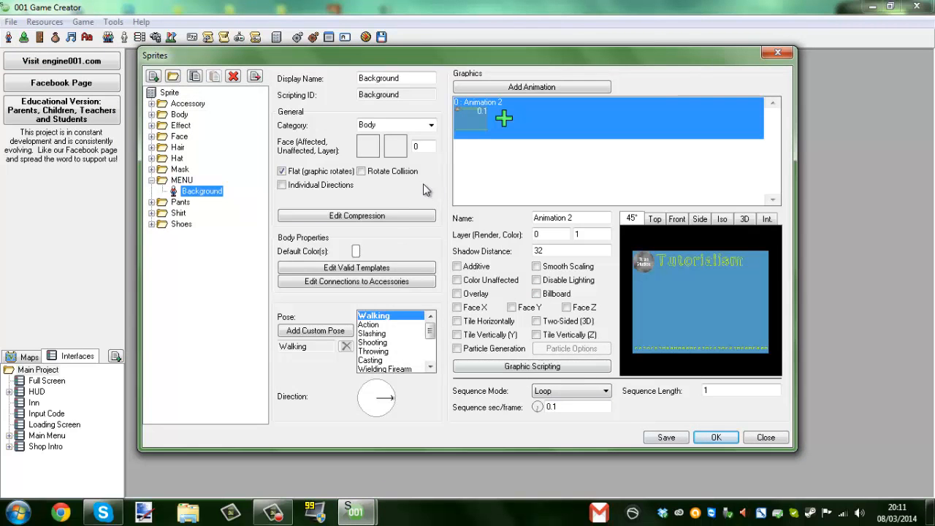
click(191, 182)
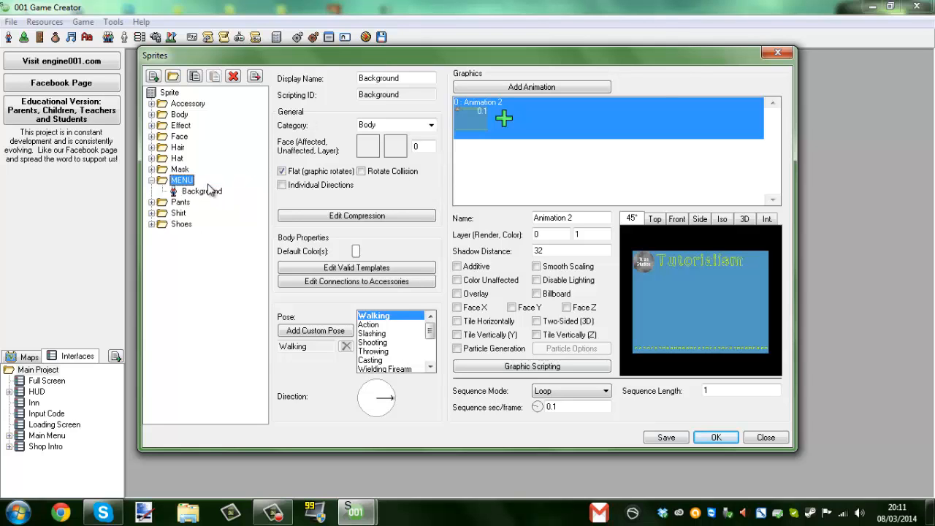
click(206, 191)
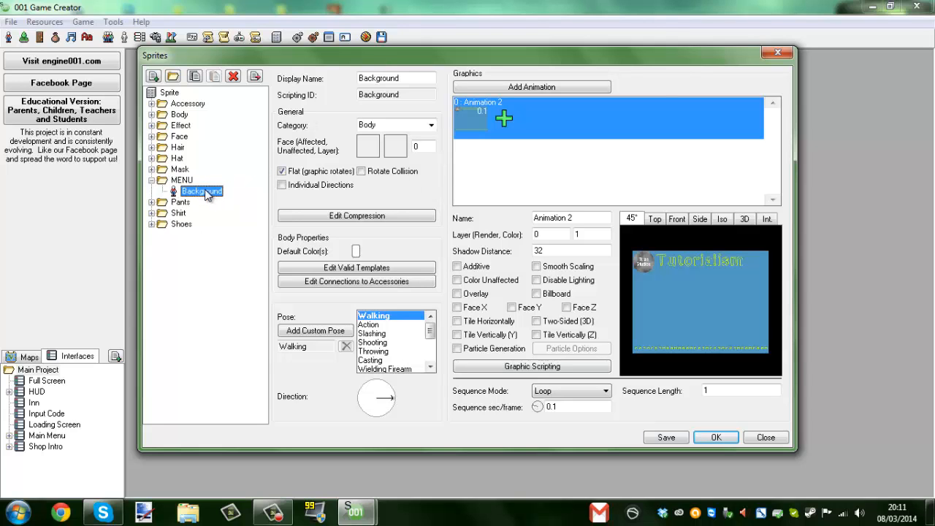
click(233, 76)
click(500, 302)
Step: Add a new sprite from the Graphic template and move it from the Body folder into the MENU folder
click(177, 181)
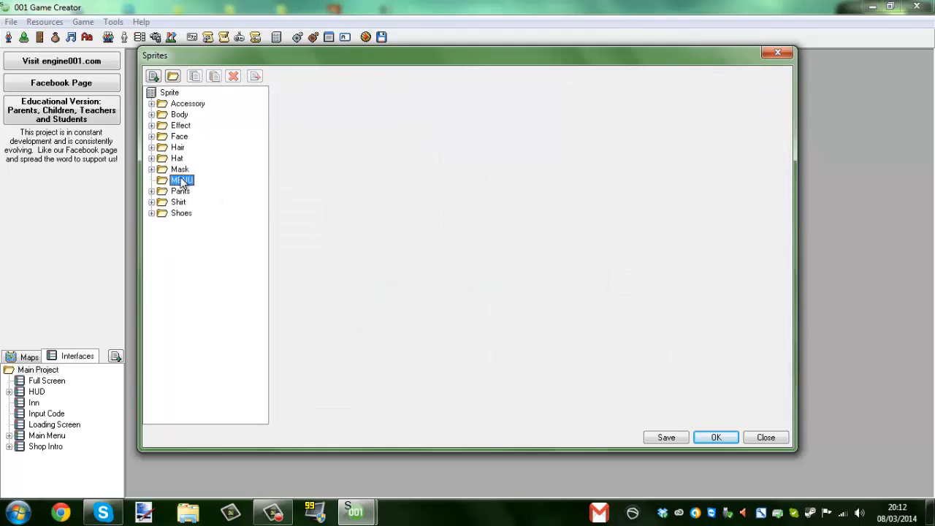
click(153, 76)
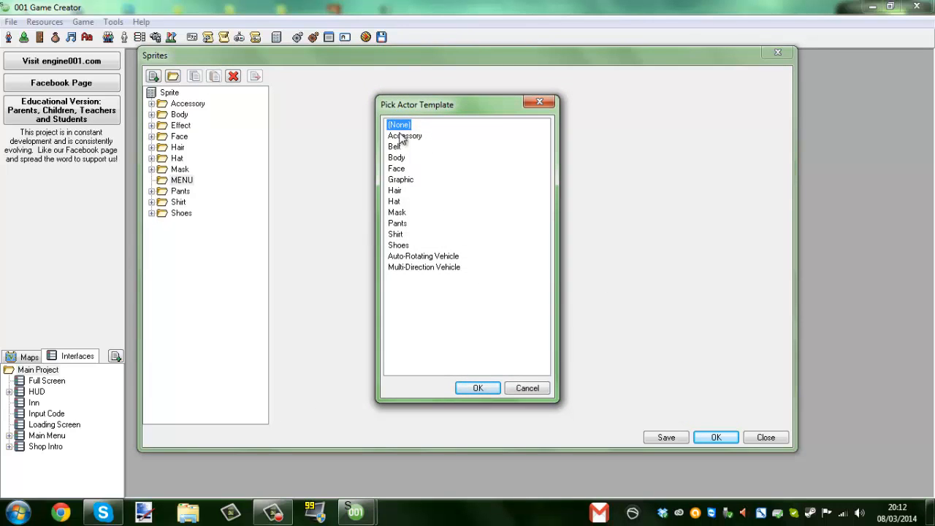
double_click(406, 179)
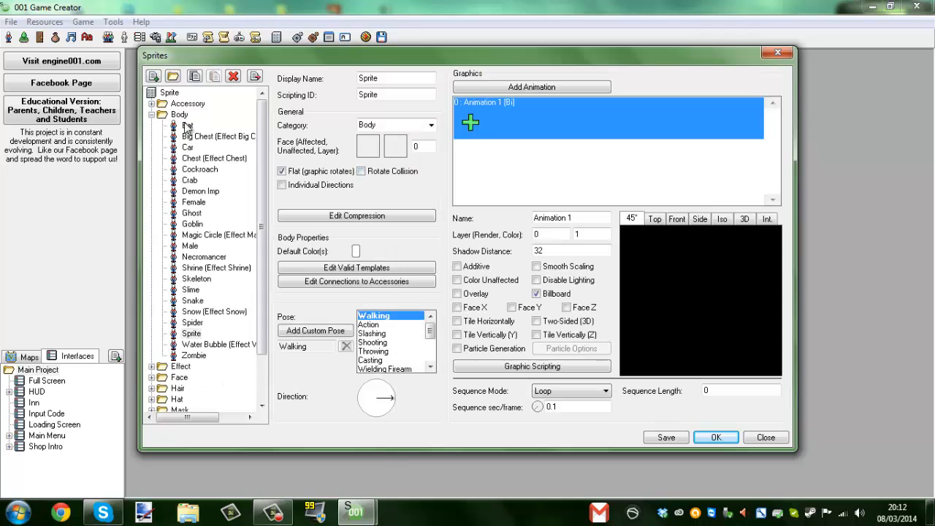
click(191, 334)
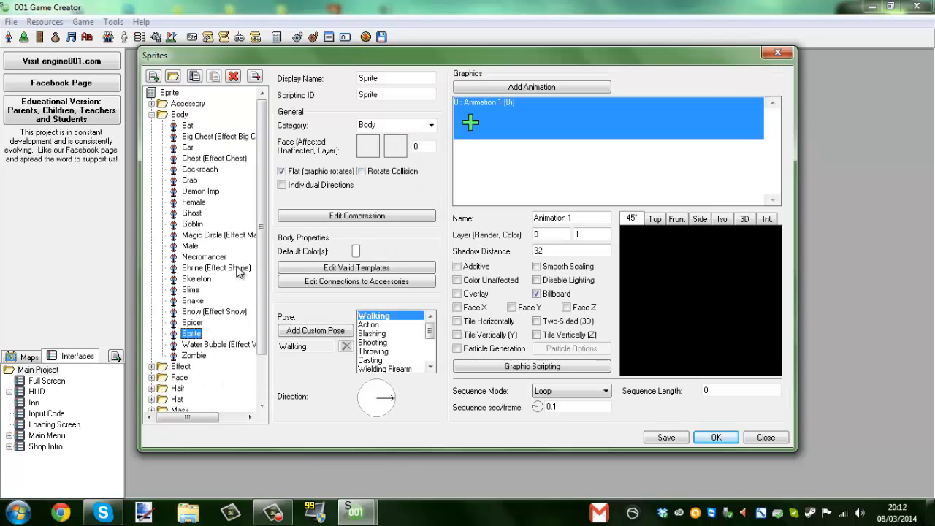
scroll(238, 271, down, 2)
drag(192, 281, 179, 367)
scroll(186, 295, up, 2)
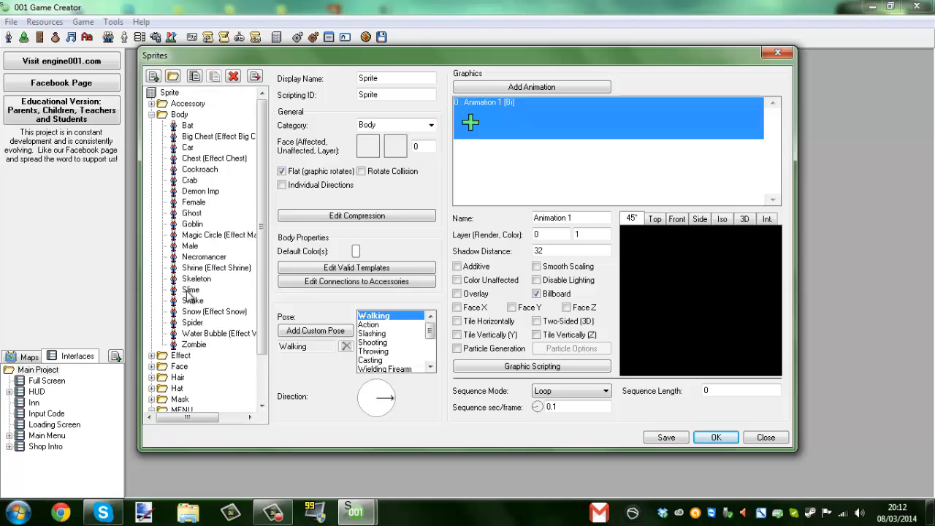
click(151, 115)
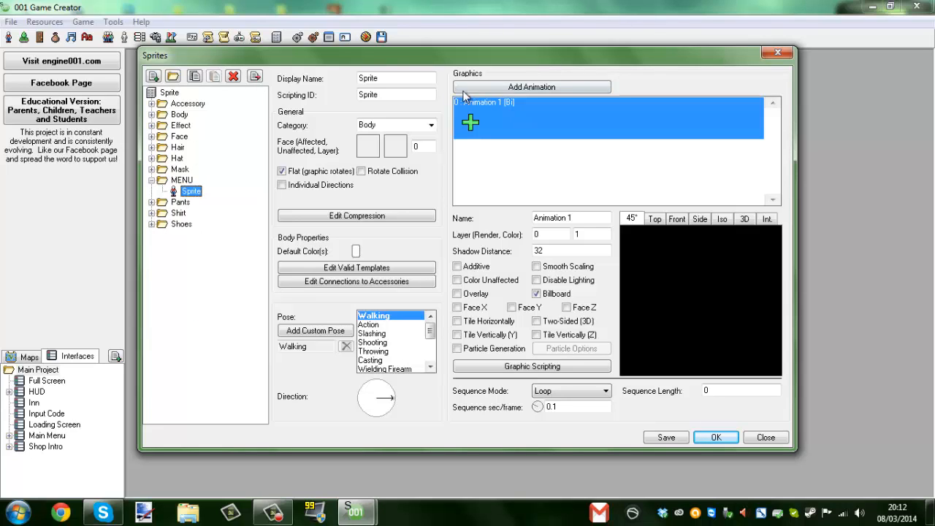
Step: Set the new sprite's display name to "Menu Background"
key(Tab)
key(shift+Tab)
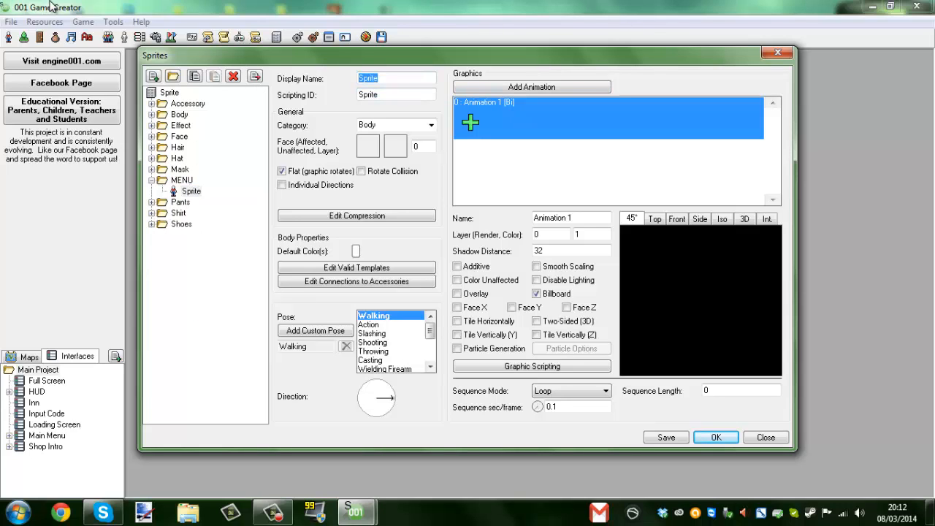
text(Menu Background)
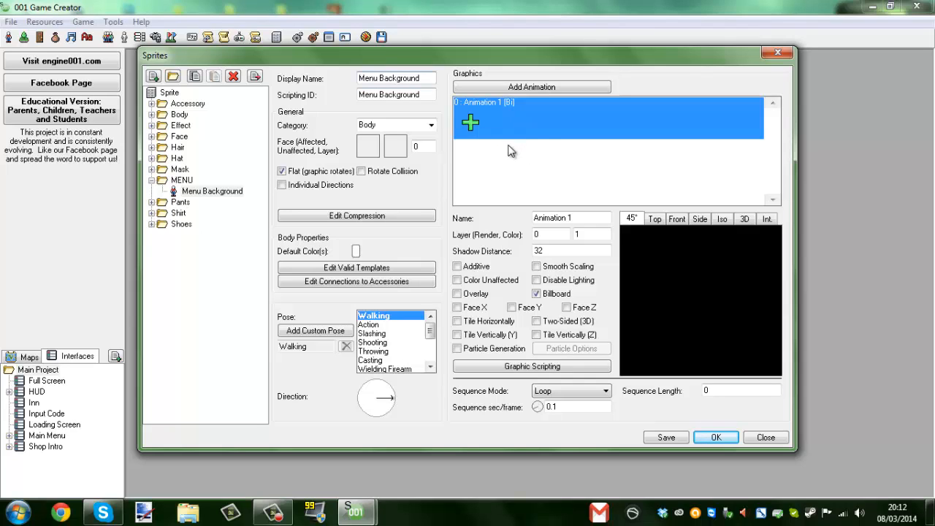
Step: Add one blank frame with a height of 600 to the Menu Background sprite's first animation
click(477, 122)
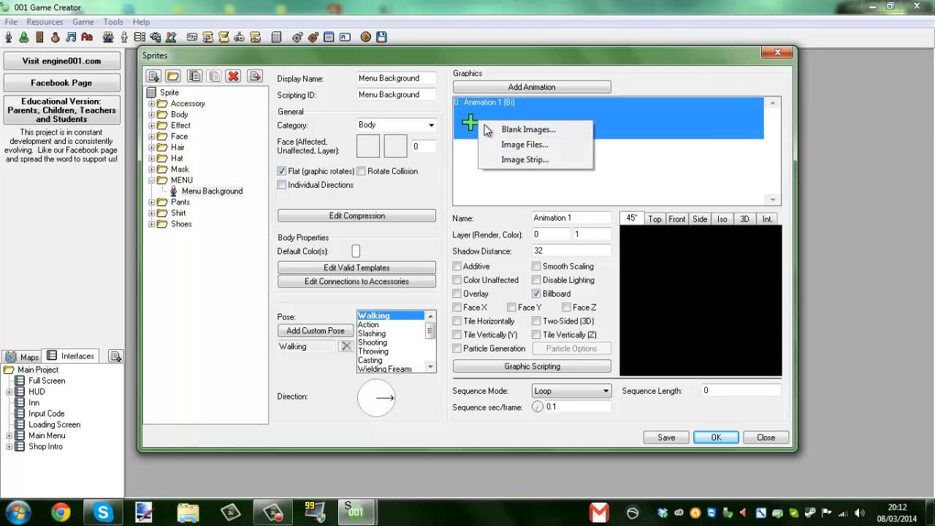
click(532, 131)
double_click(500, 230)
text(12)
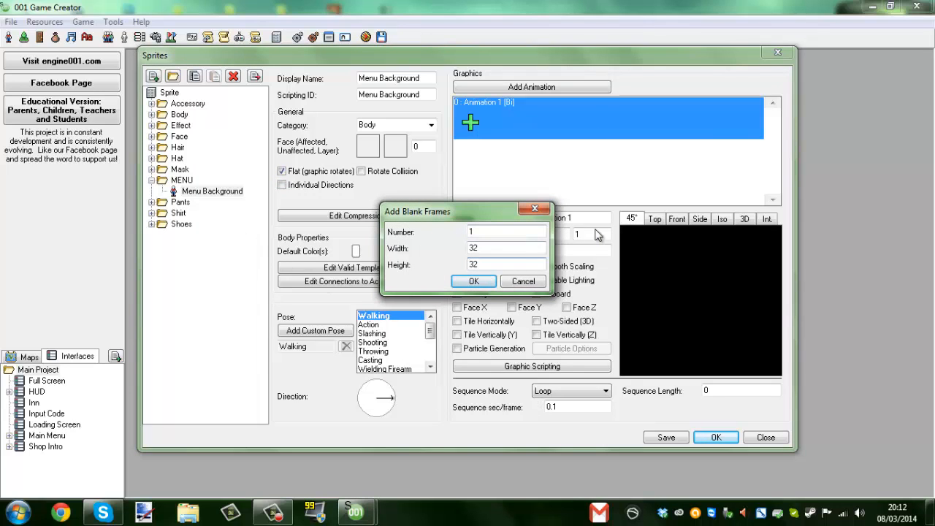
key(shift+Tab)
text(60)
text(600)
key(Return)
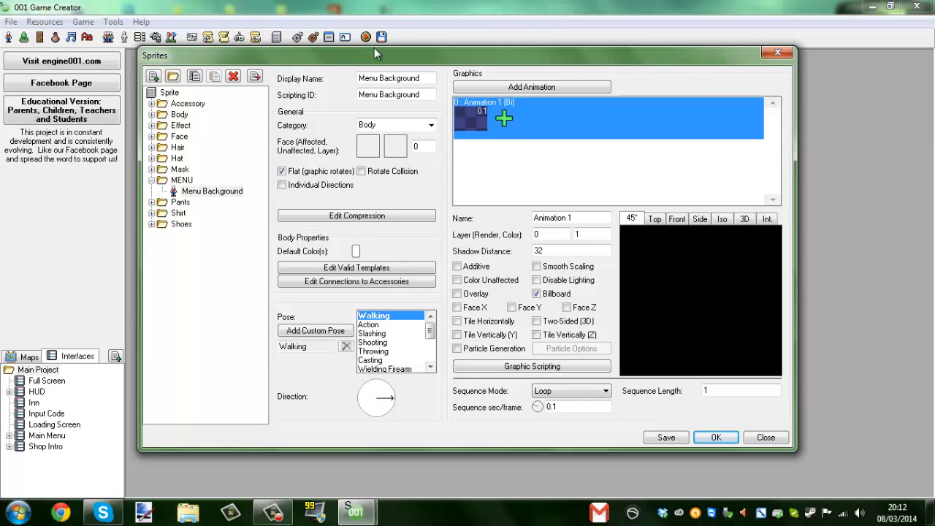
Step: Replace the blank frame with the image main menu.png and save the sprite
double_click(480, 126)
click(467, 116)
right_click(475, 128)
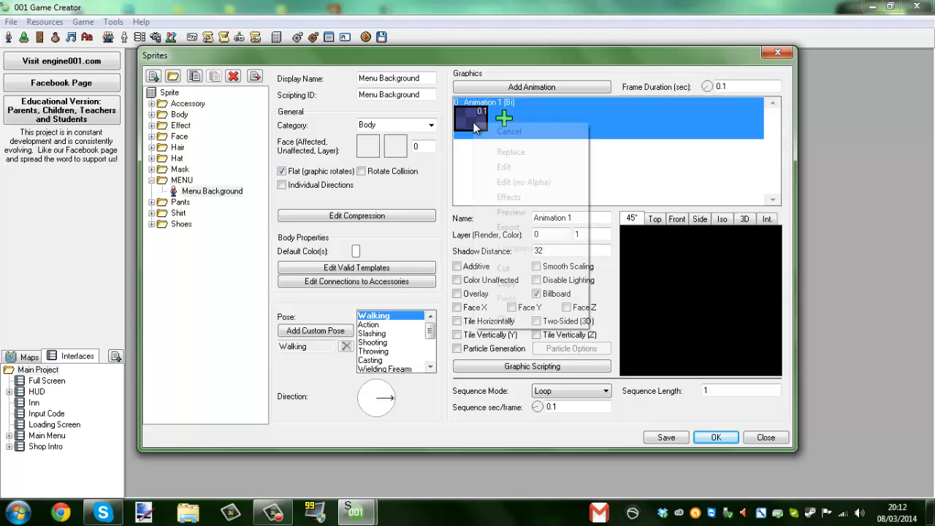
click(511, 152)
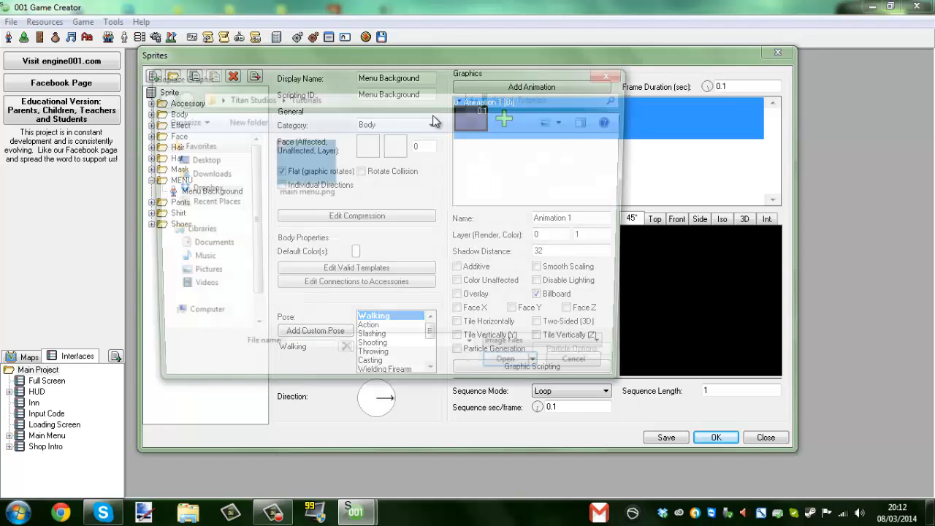
click(318, 174)
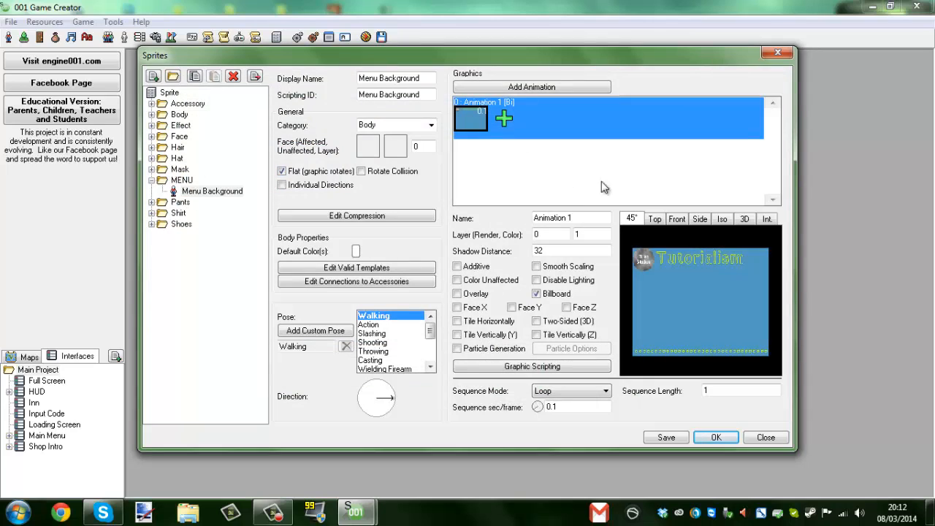
click(719, 440)
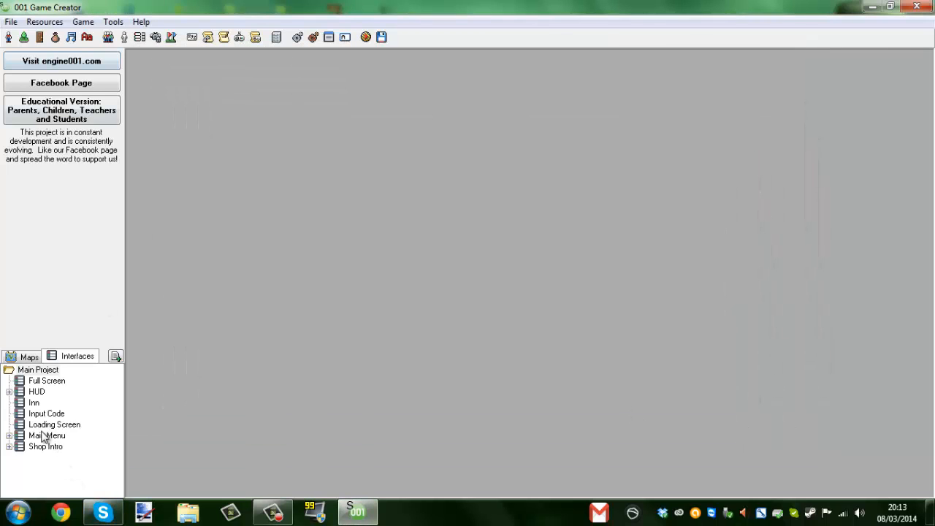
click(22, 358)
click(66, 355)
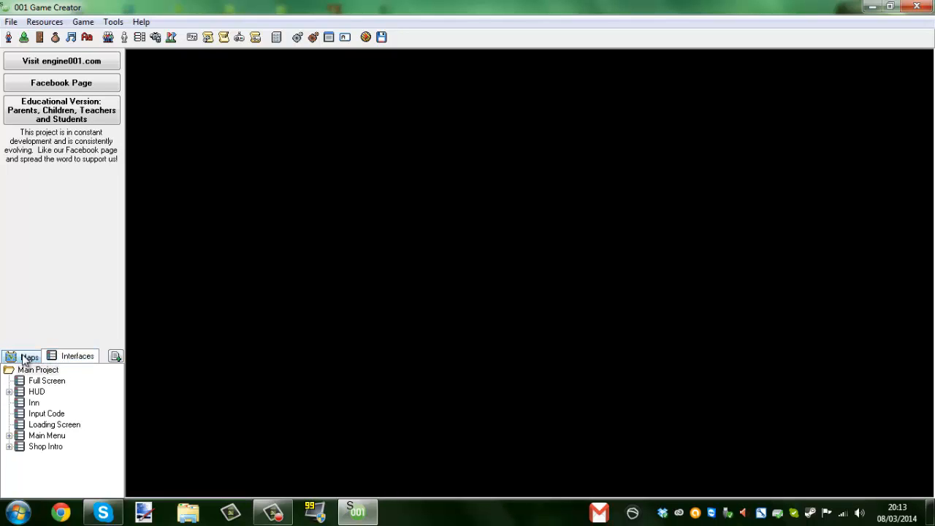
click(26, 357)
click(63, 357)
click(34, 356)
click(69, 357)
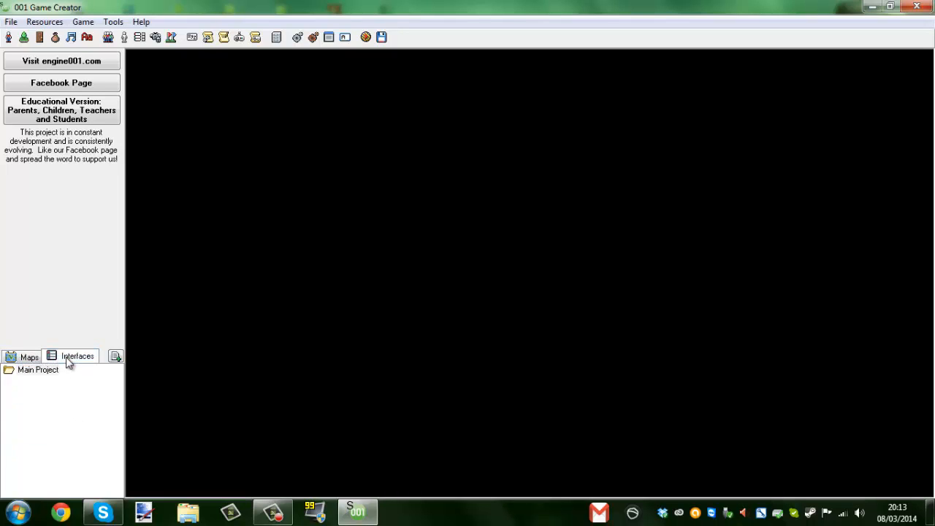
click(29, 356)
Step: Create a new interface named "Menu"
click(73, 356)
click(116, 357)
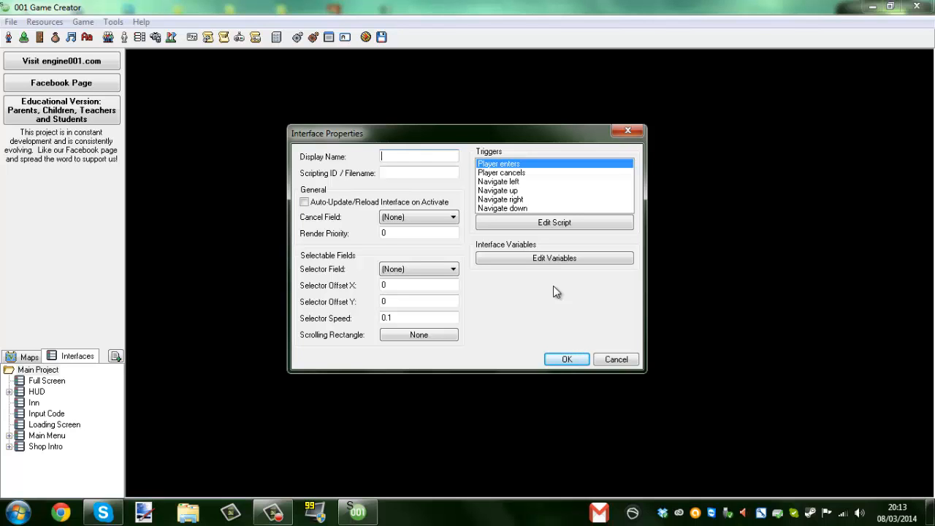
text(Menu)
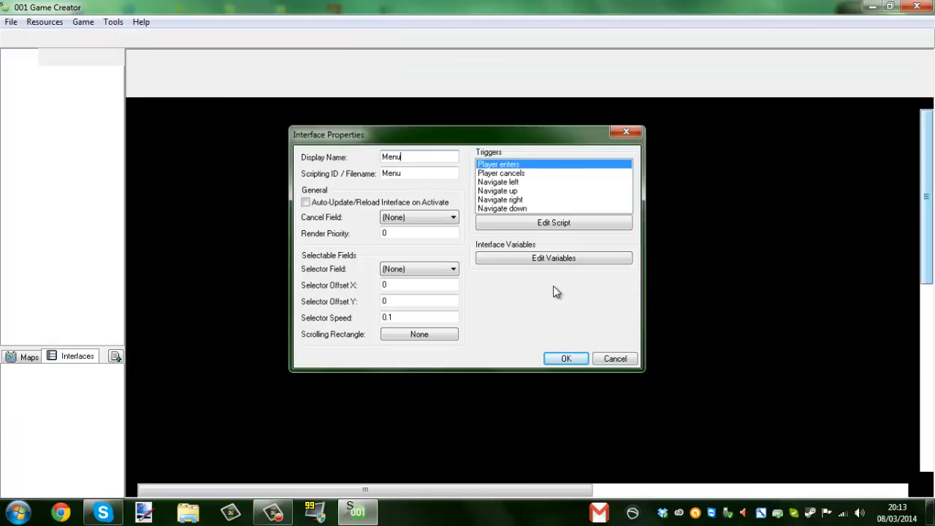
key(Return)
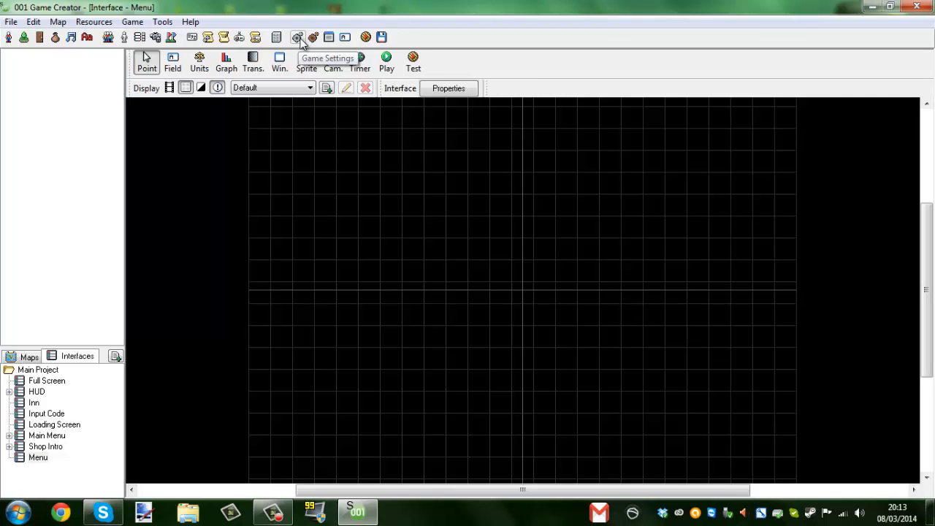
Step: Review the default resolution, fullscreen and resolution-change options in the game's general settings
click(298, 38)
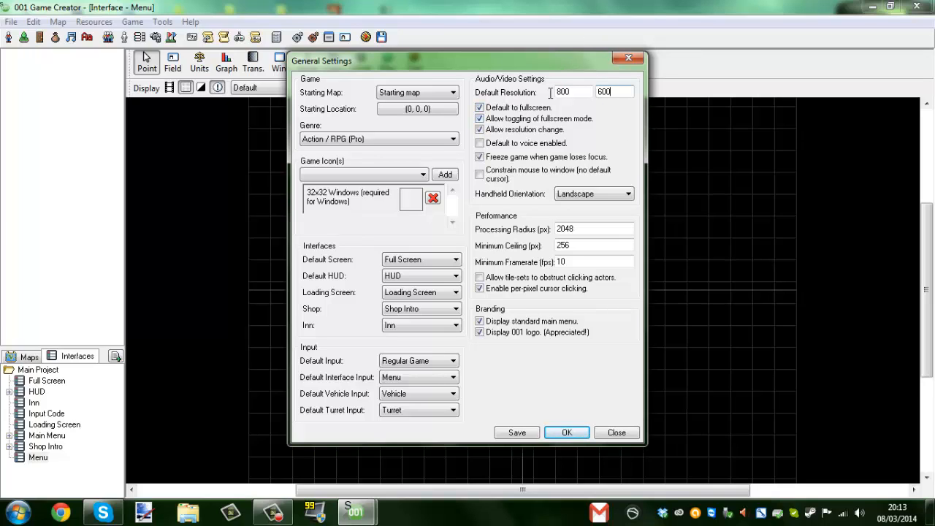
click(523, 109)
click(543, 110)
click(505, 133)
click(609, 93)
click(527, 129)
click(564, 432)
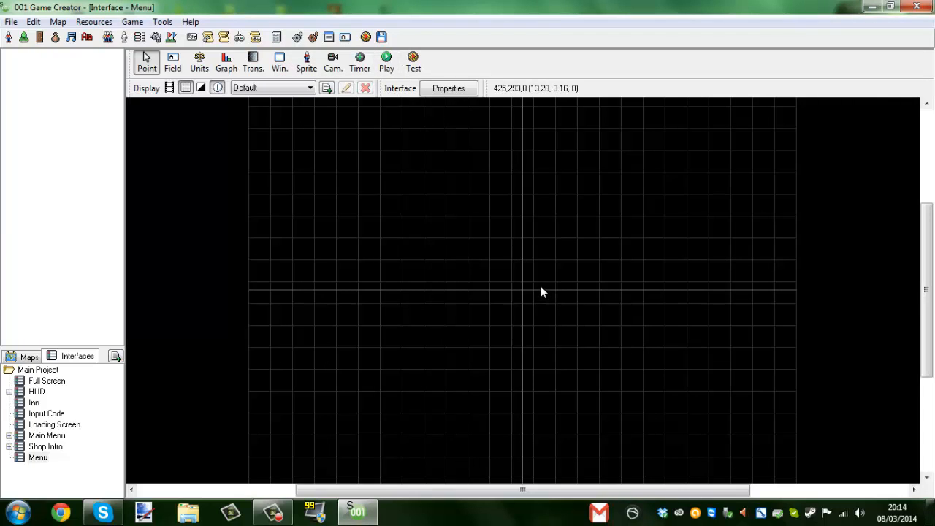
drag(920, 324, 923, 292)
drag(924, 230, 926, 244)
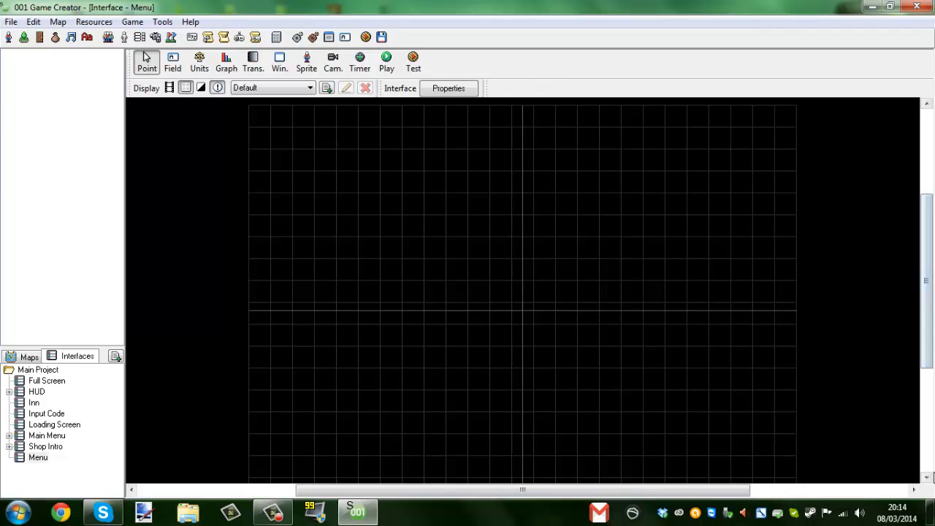
click(928, 479)
click(929, 479)
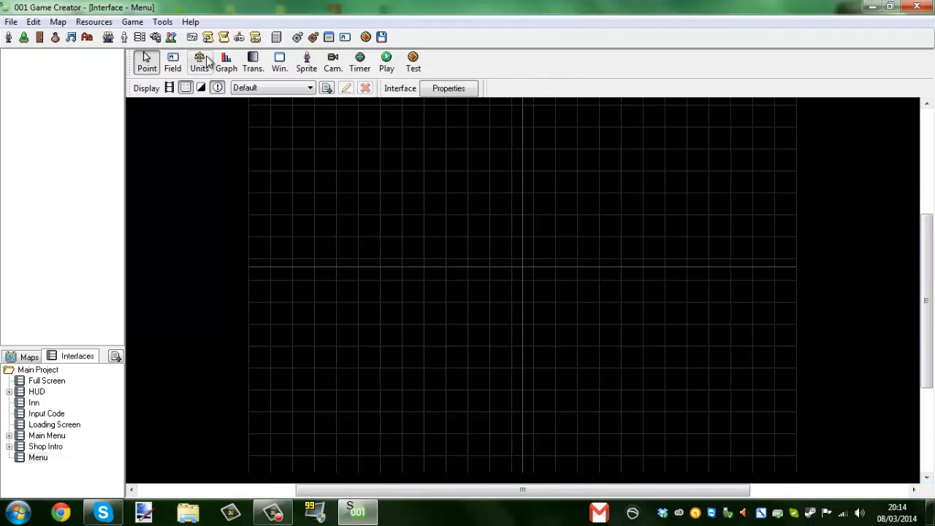
mouse_move(223, 171)
middle_down()
mouse_move(239, 180)
mouse_move(222, 177)
middle_up()
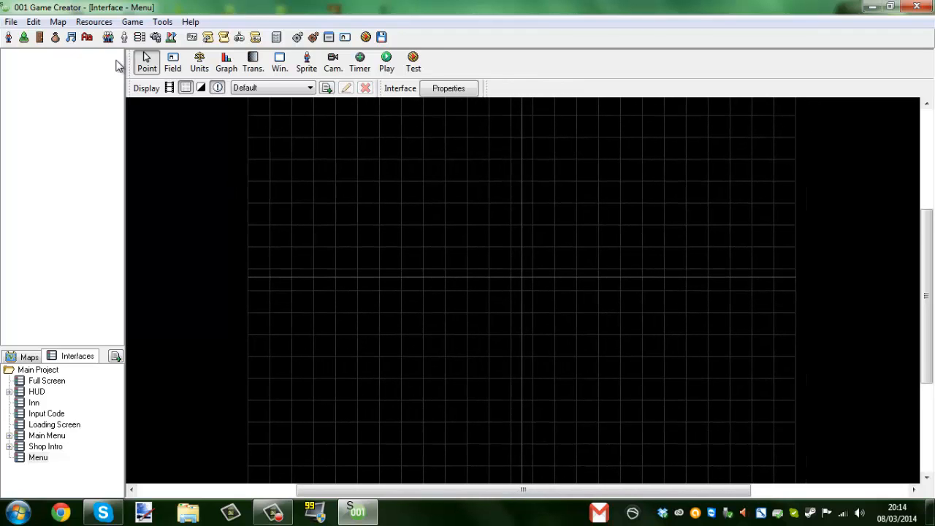
Step: Place a window field on the Menu interface and assign it the Menu Background sprite from the MENU folder
click(280, 62)
click(371, 214)
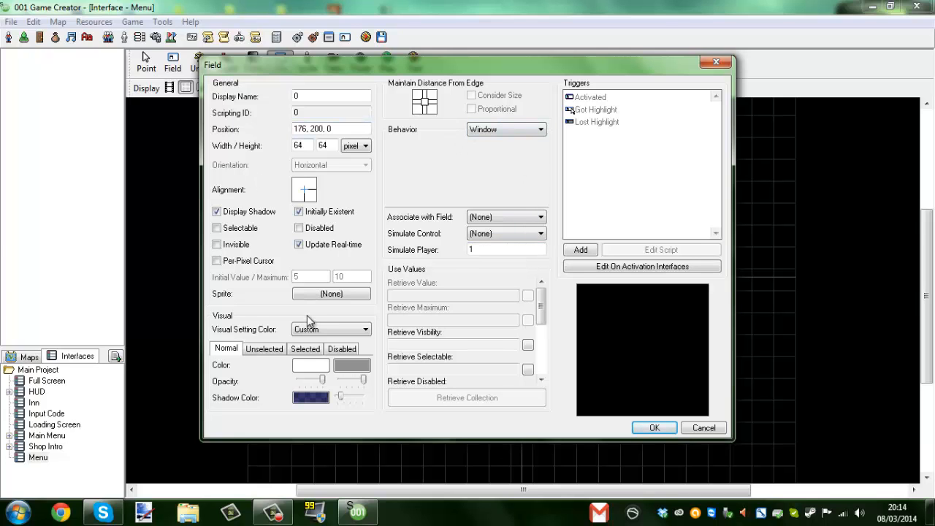
click(322, 298)
click(261, 146)
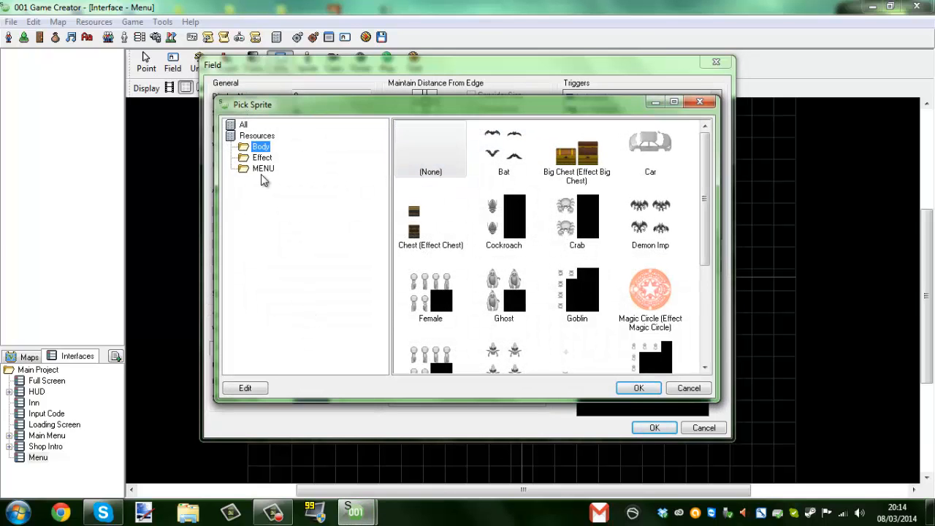
click(263, 168)
double_click(503, 147)
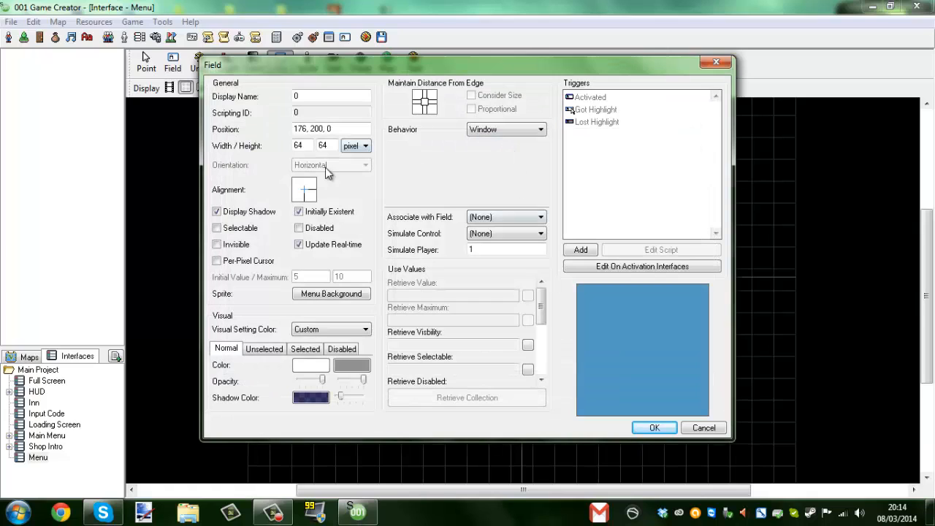
Step: Set the background window's size to 800 by 600 pixels and save the field
double_click(305, 144)
text(800)
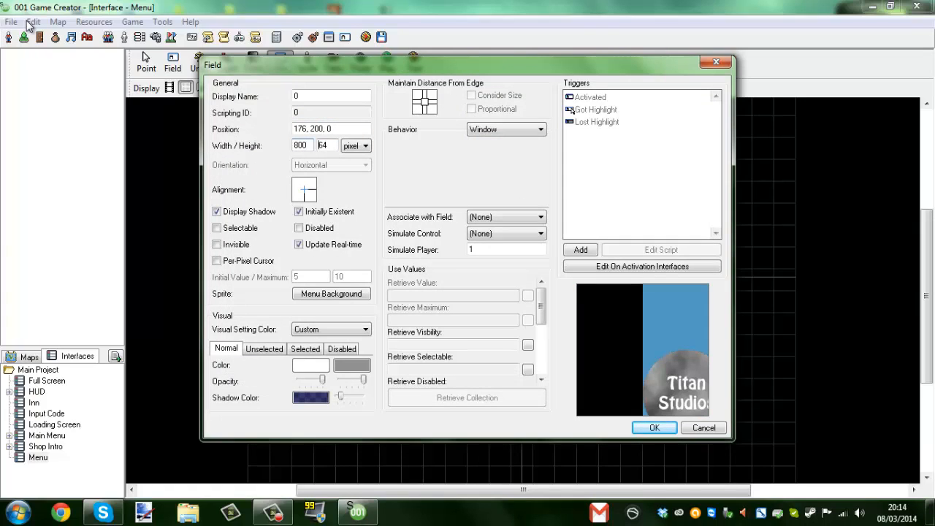
text(600)
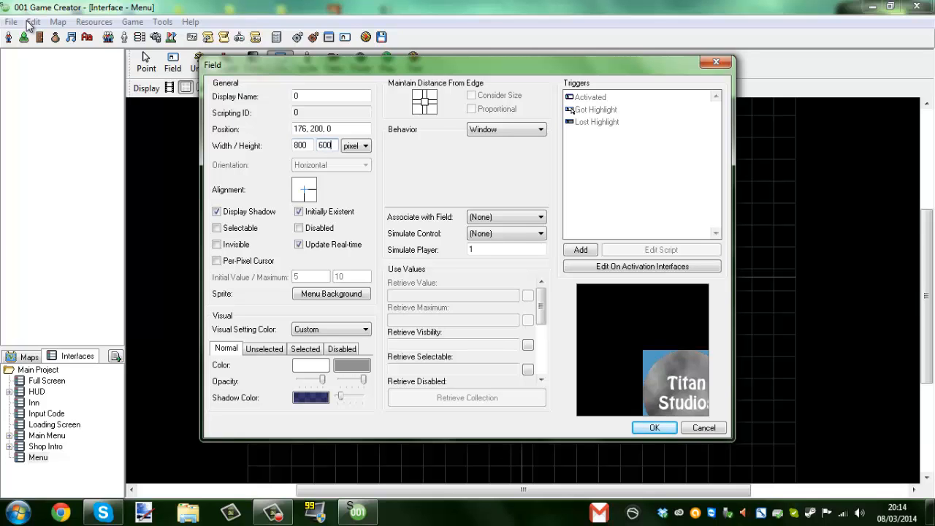
click(655, 429)
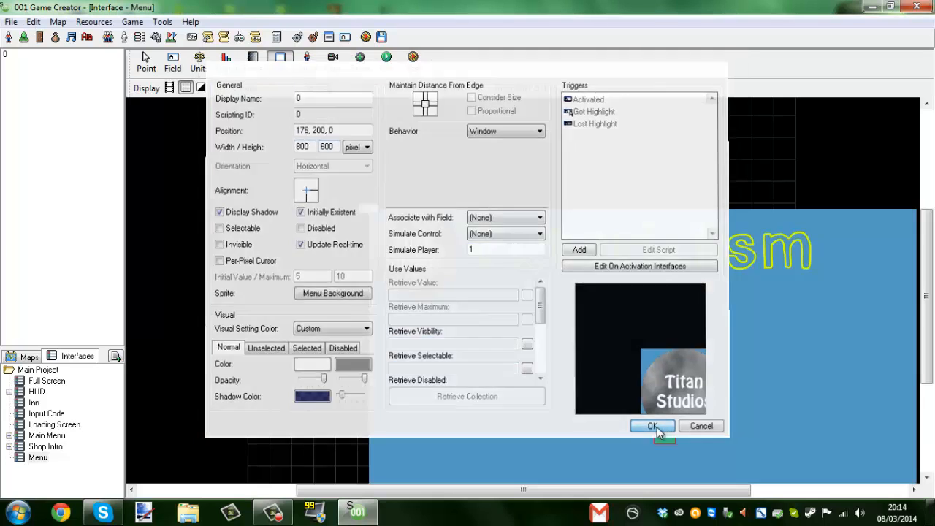
Step: Move the background window so it exactly covers the interface's grid area, and check its lower edge
click(146, 62)
drag(574, 323, 448, 324)
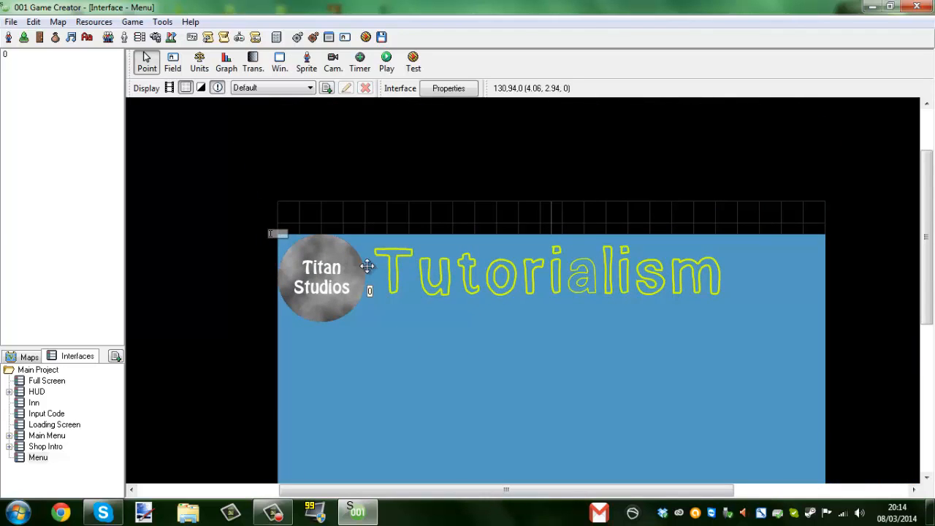
drag(367, 252, 366, 235)
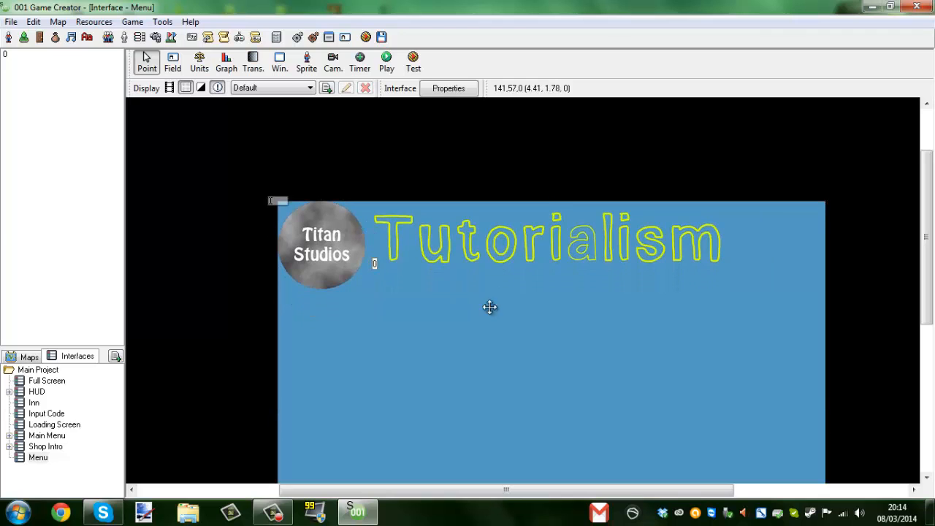
middle_drag(579, 355, 525, 169)
scroll(525, 169, down, 2)
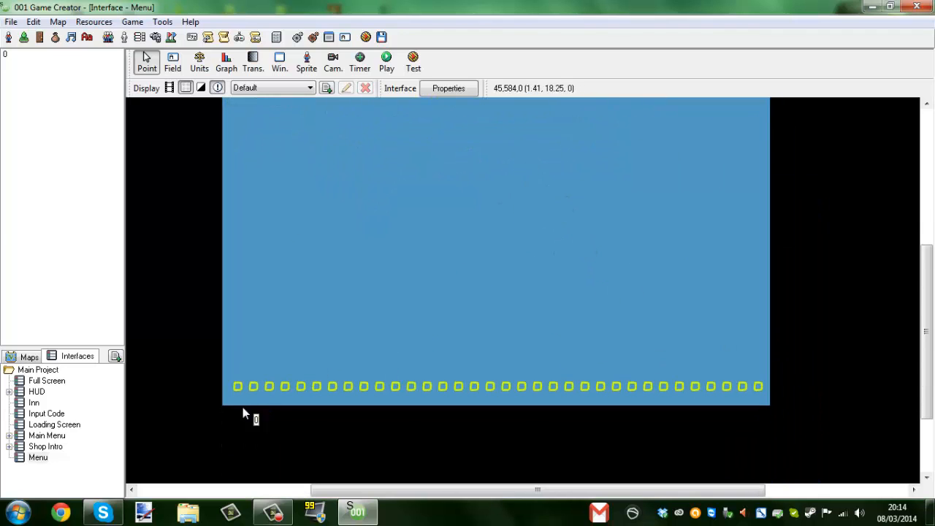
middle_drag(557, 224, 565, 319)
Step: Add a text field with the initial text "Play Game" in the middle of the menu background, at 352, 232
click(172, 62)
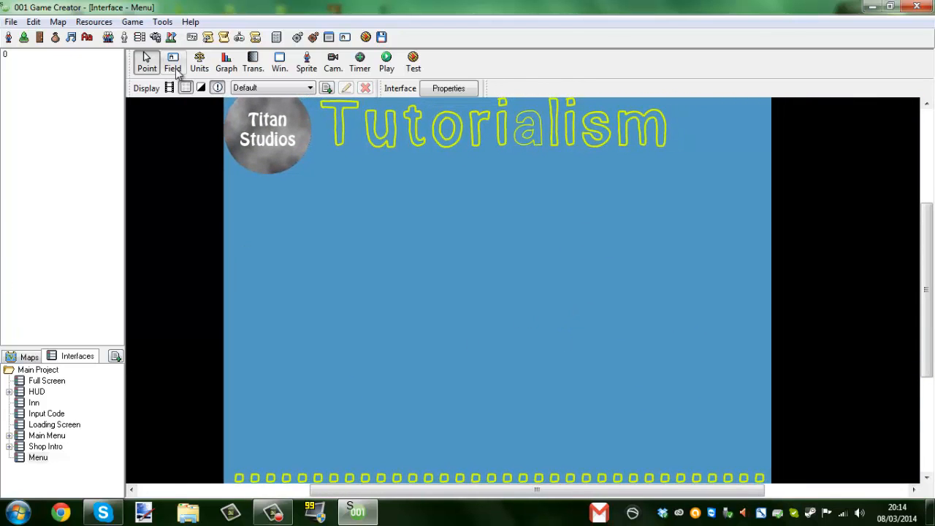
click(399, 272)
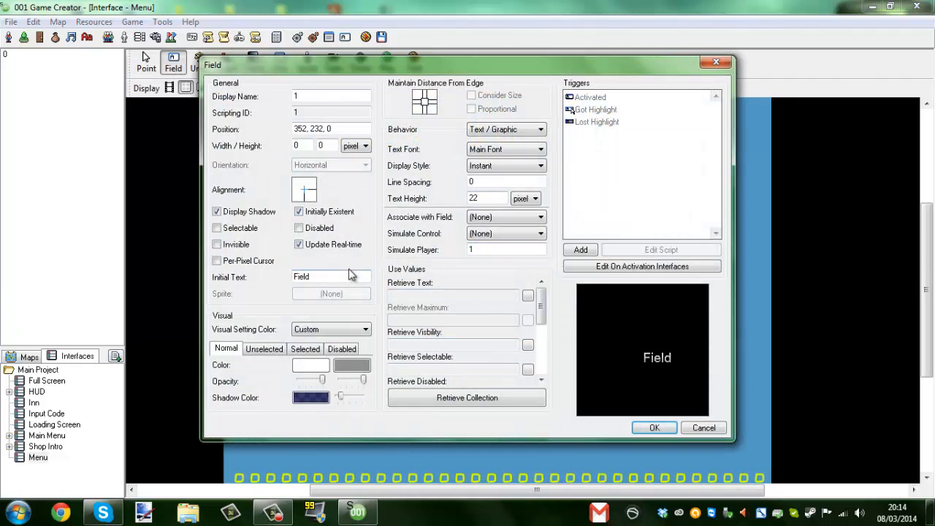
double_click(339, 276)
text(Play Game)
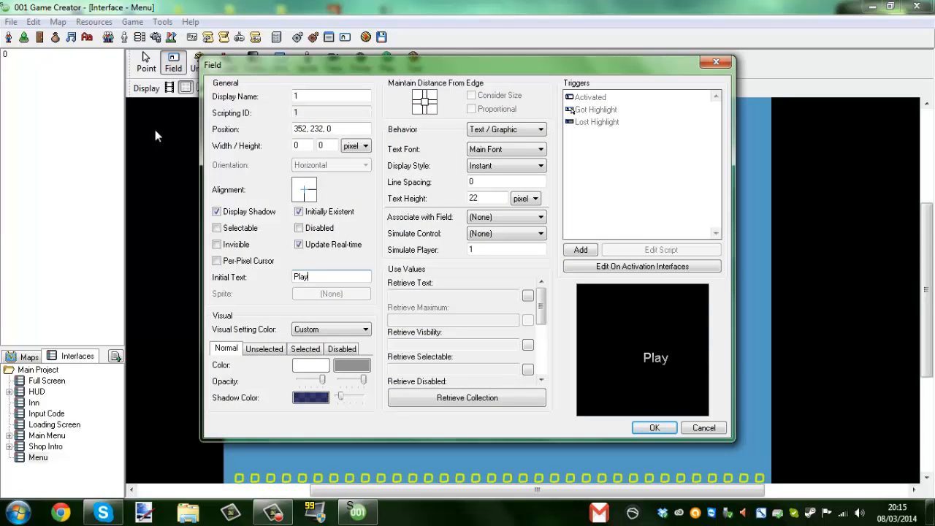
Step: Set both normal-state colors of the Play Game field to shades of green
click(312, 365)
drag(402, 152, 405, 151)
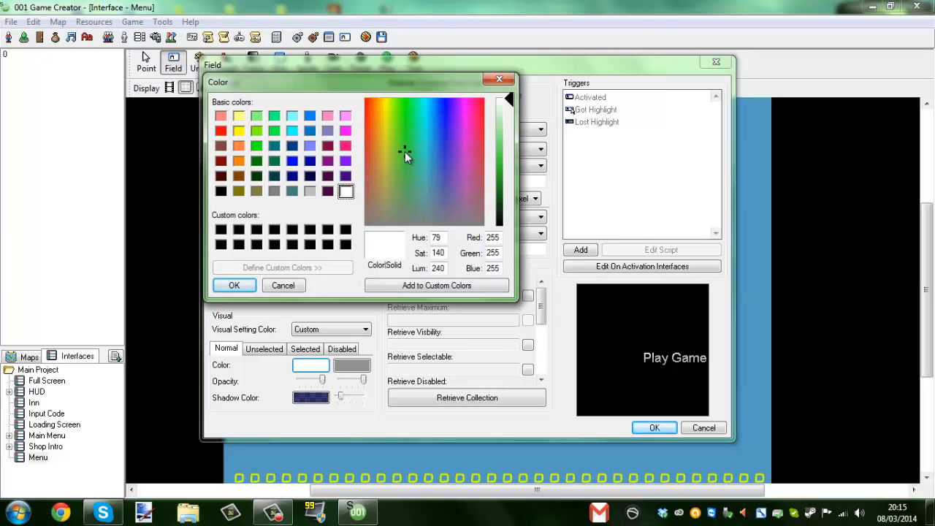
click(504, 161)
click(234, 285)
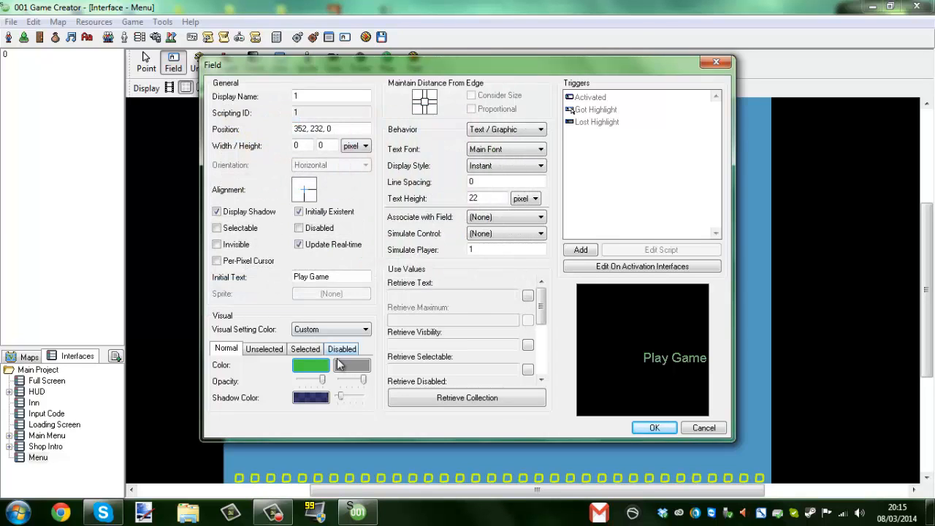
click(345, 372)
click(408, 157)
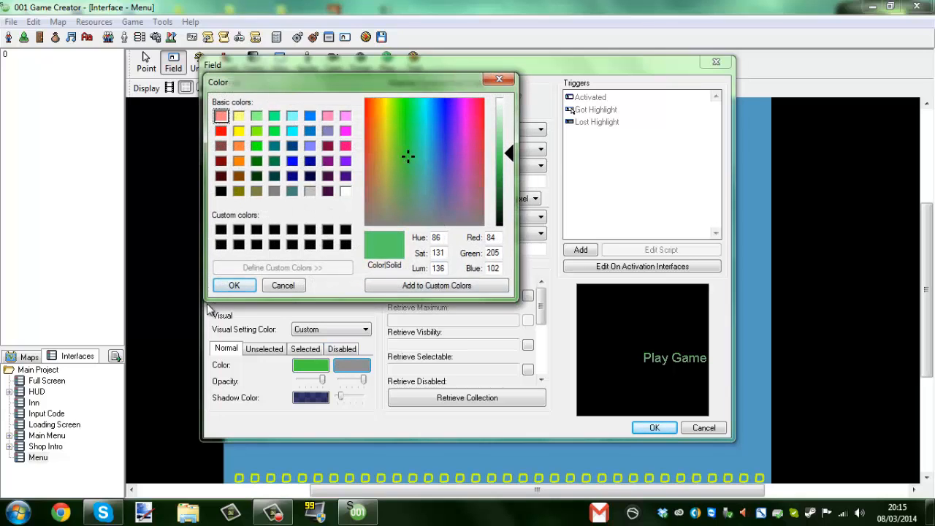
click(235, 285)
Step: Set both unselected-state colors of the Play Game field to orange (255, 128, 0) and save the field
click(264, 349)
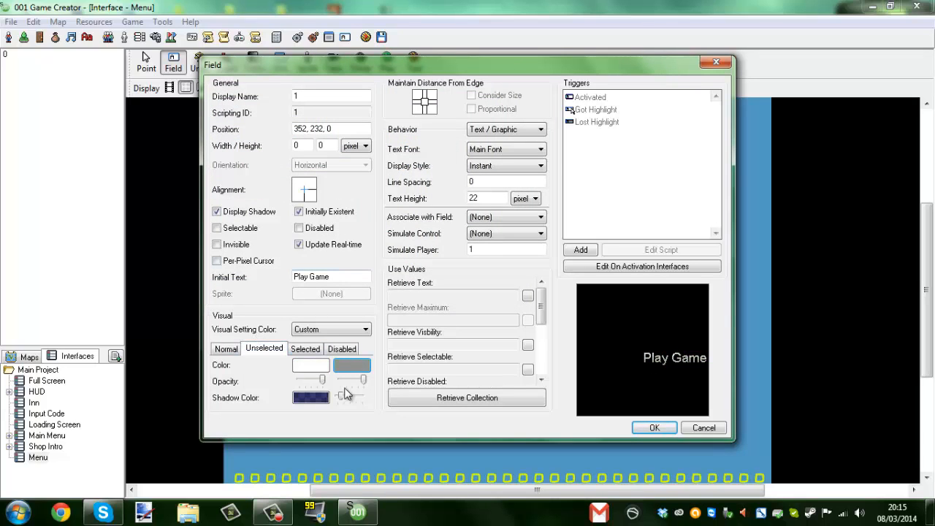
click(311, 366)
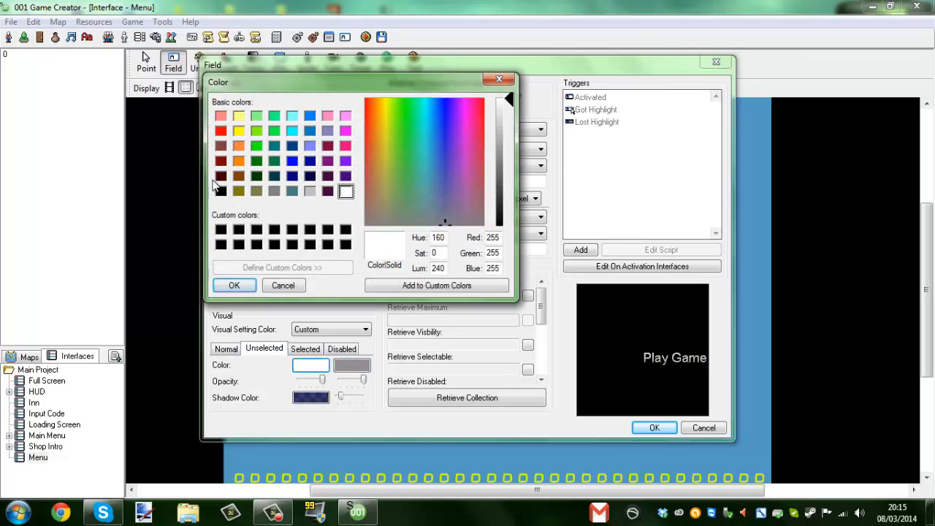
click(239, 161)
click(235, 285)
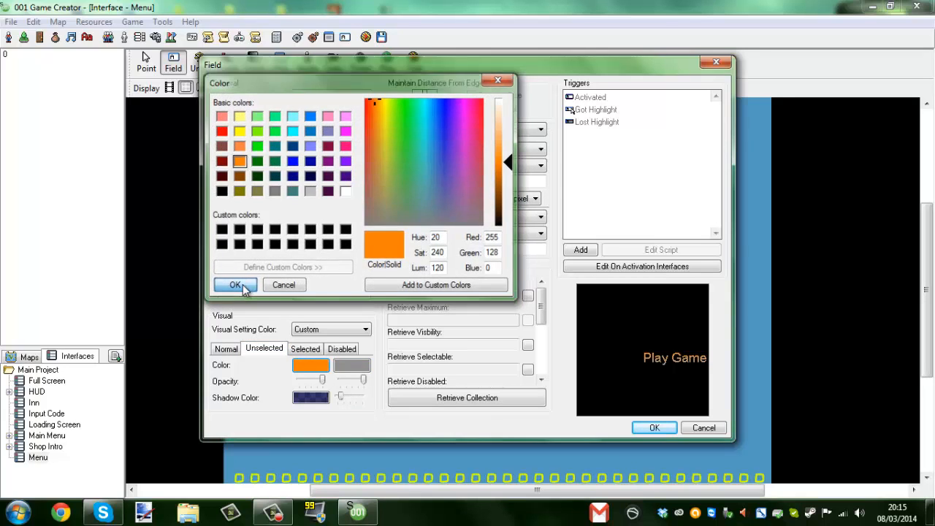
click(353, 365)
click(240, 162)
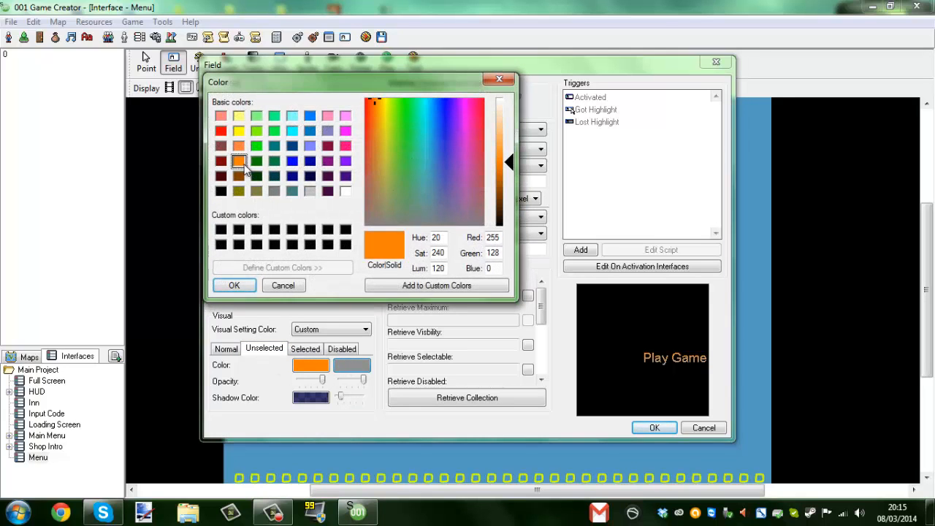
click(234, 285)
click(657, 429)
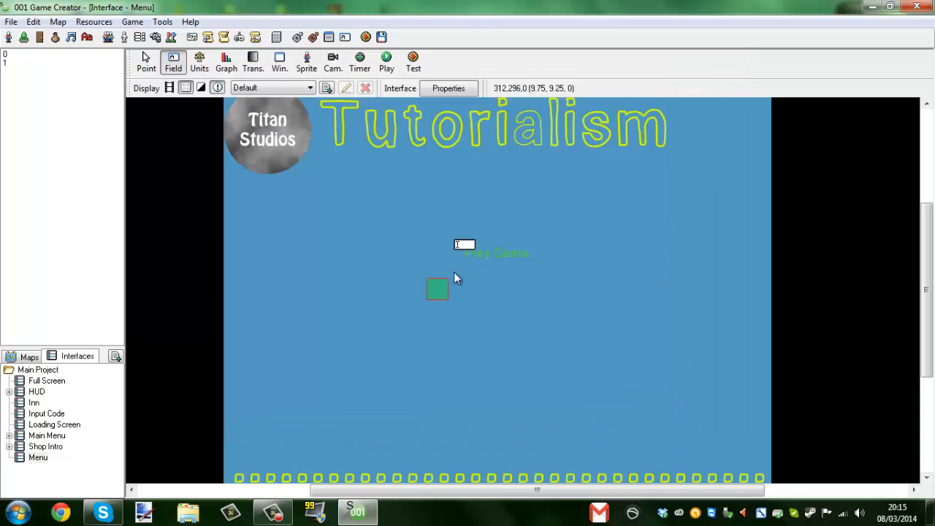
Step: Add a text field reading "Exit Game" below Play Game, at 336, 296, with both normal-state colors set to green shades
click(493, 320)
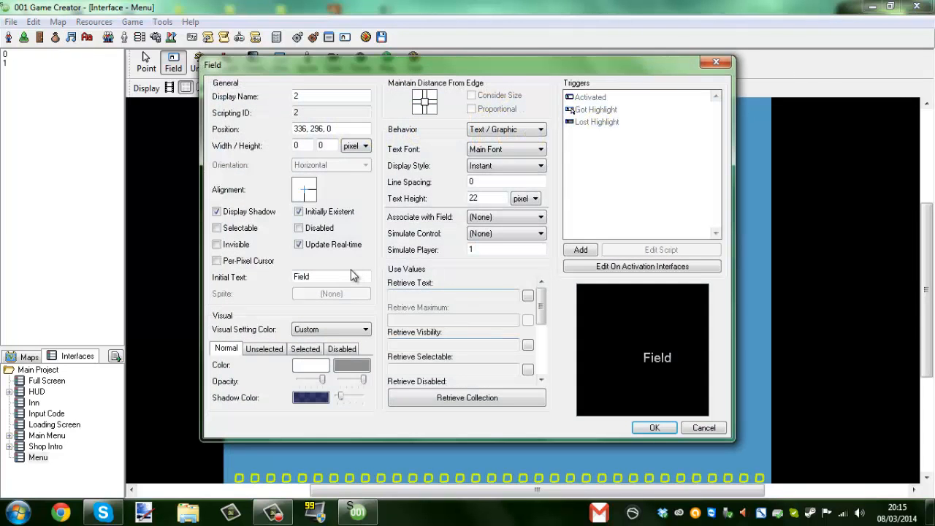
text(Exit Game)
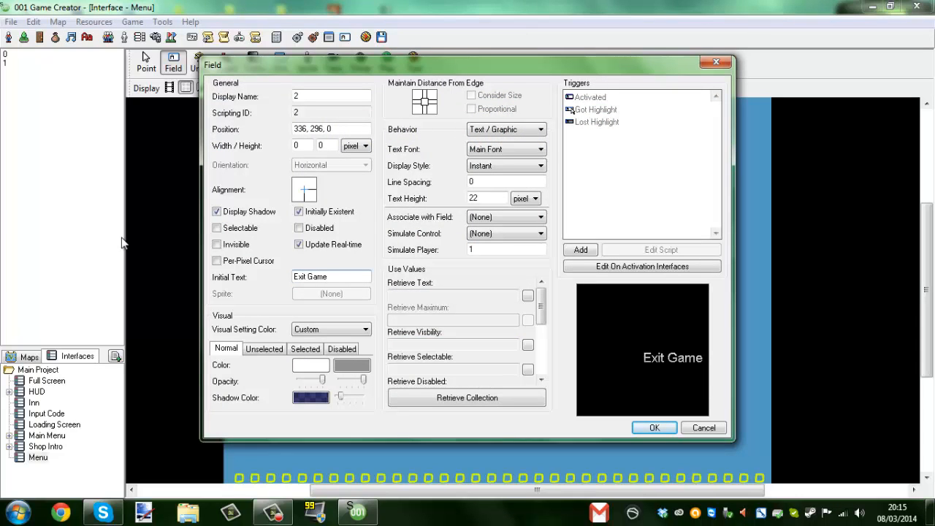
click(305, 364)
drag(447, 155, 402, 164)
click(510, 164)
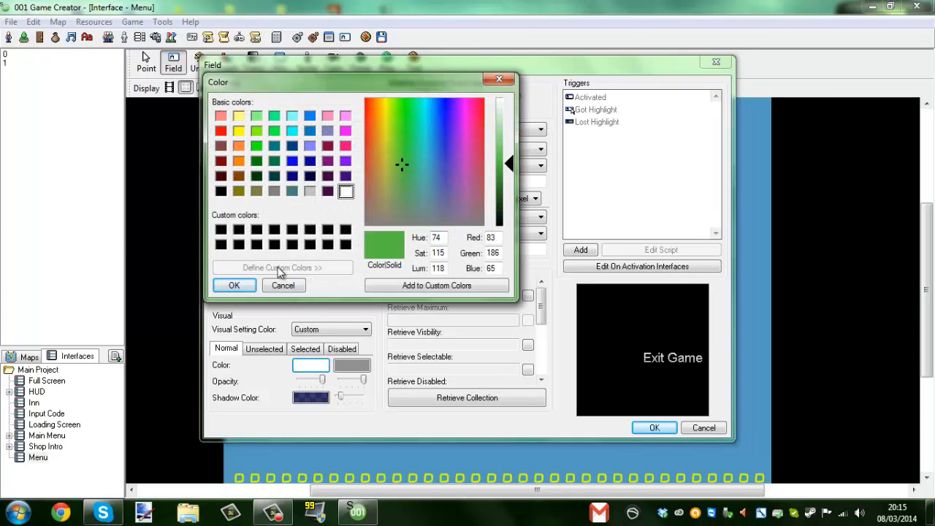
click(234, 285)
click(352, 365)
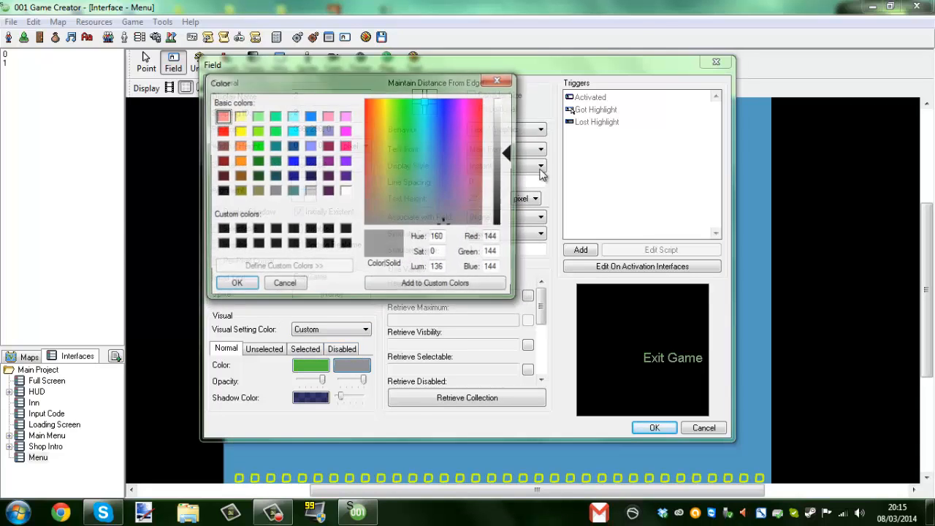
click(408, 165)
click(234, 285)
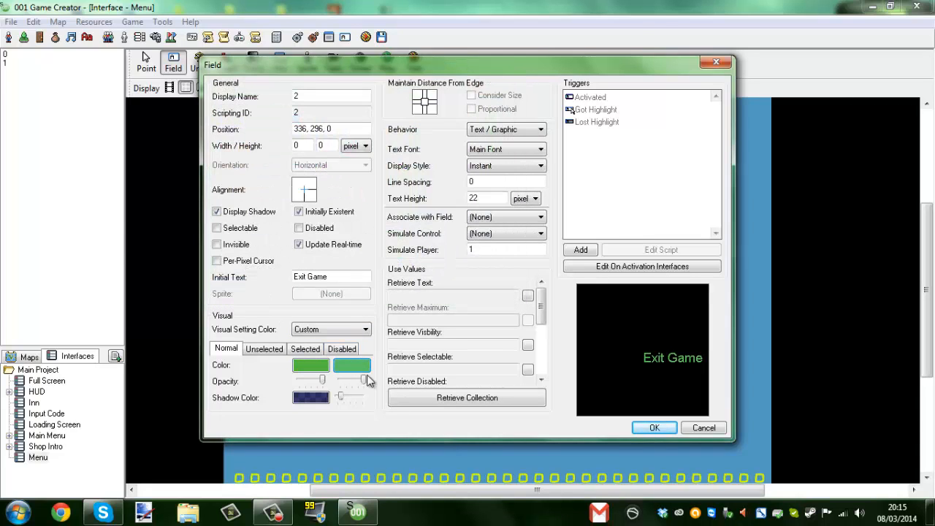
Step: Set both unselected-state colors of the Exit Game field to light orange (255, 128, 64)
click(264, 349)
click(311, 365)
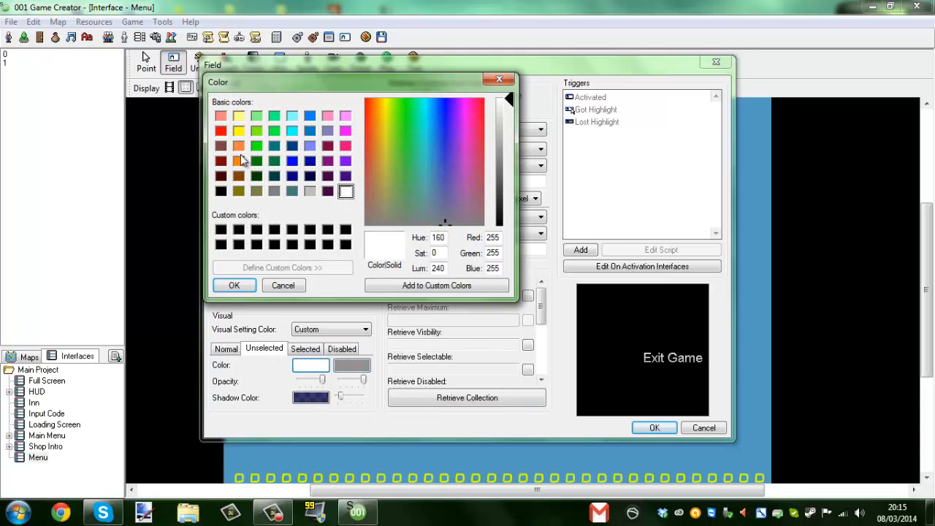
click(239, 161)
click(239, 146)
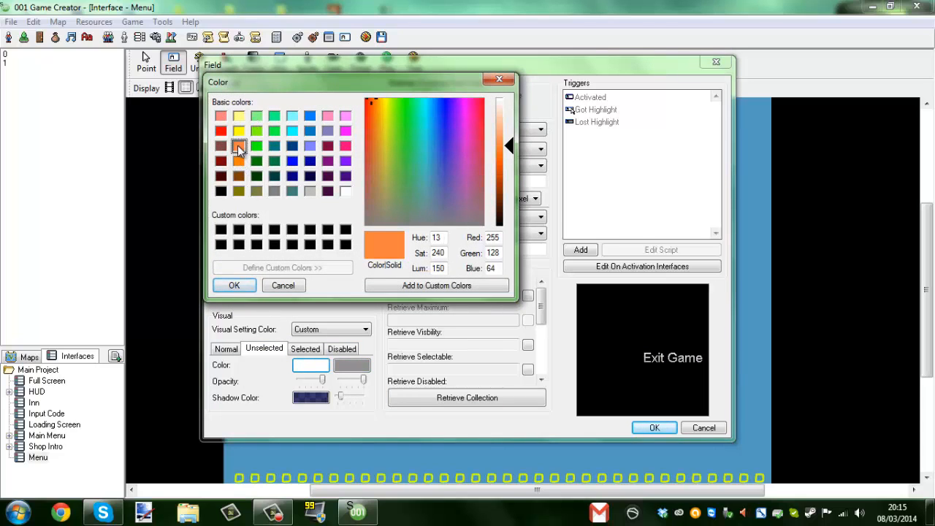
click(239, 161)
click(239, 145)
click(235, 285)
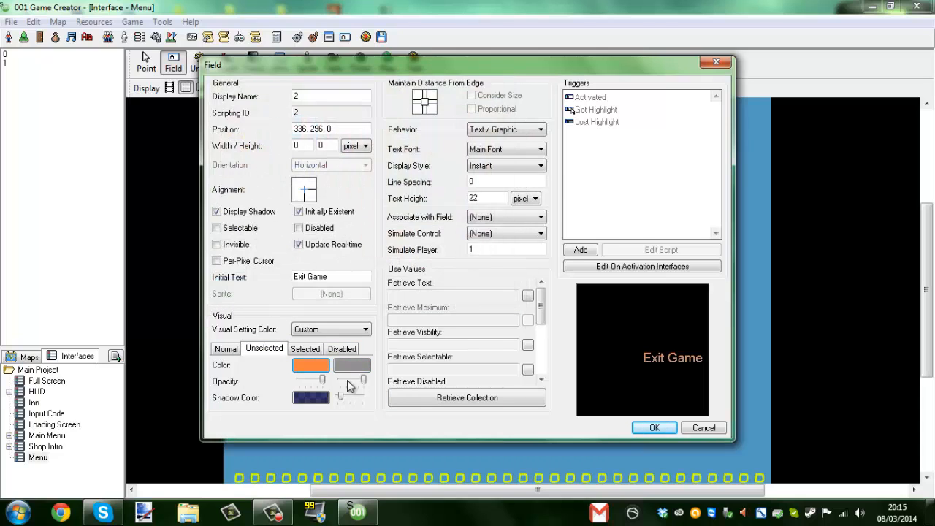
click(352, 365)
click(239, 145)
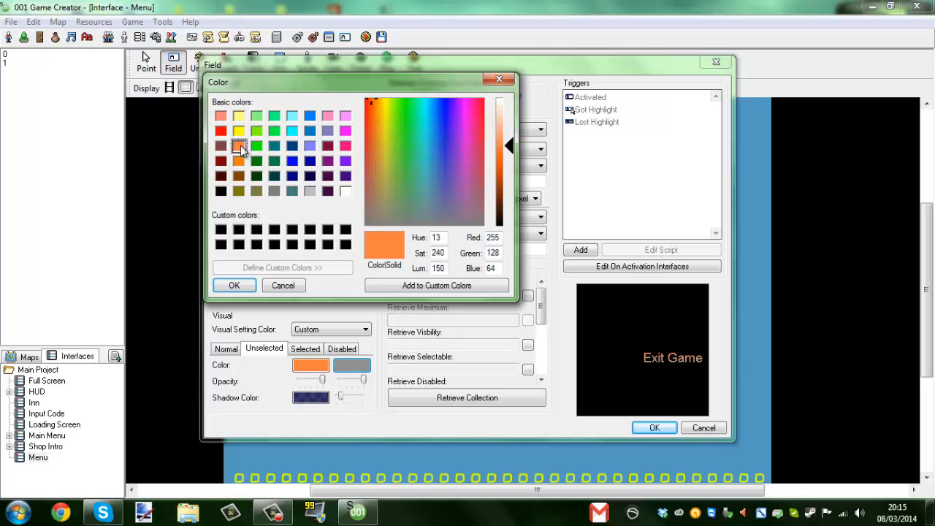
click(234, 285)
Step: Set both selected-state colors of the Exit Game field to yellow (255, 255, 0) and save the field
click(305, 349)
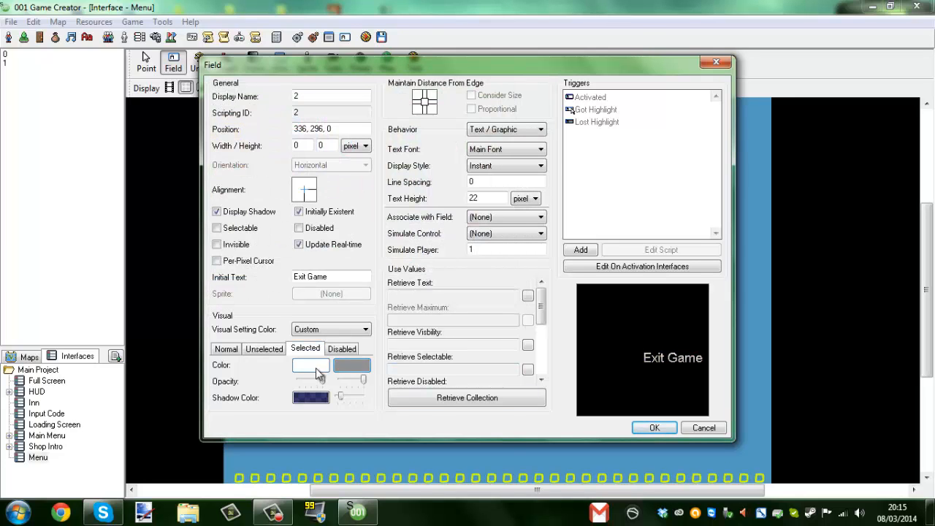
click(317, 369)
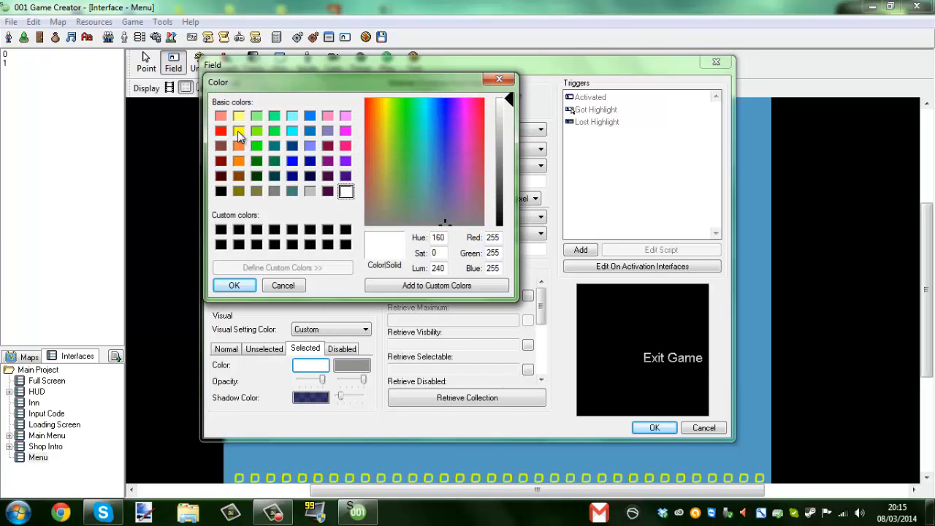
click(239, 131)
click(234, 285)
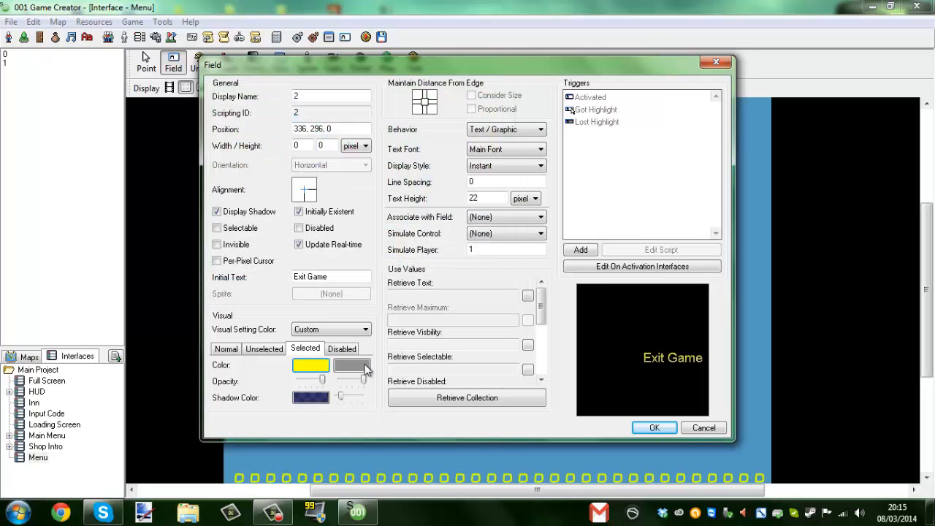
click(352, 366)
click(240, 130)
click(248, 283)
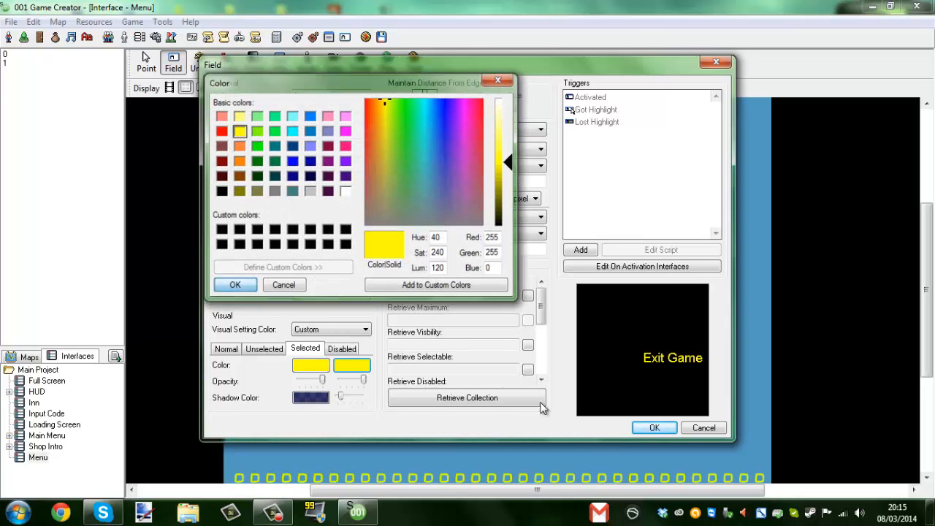
click(655, 428)
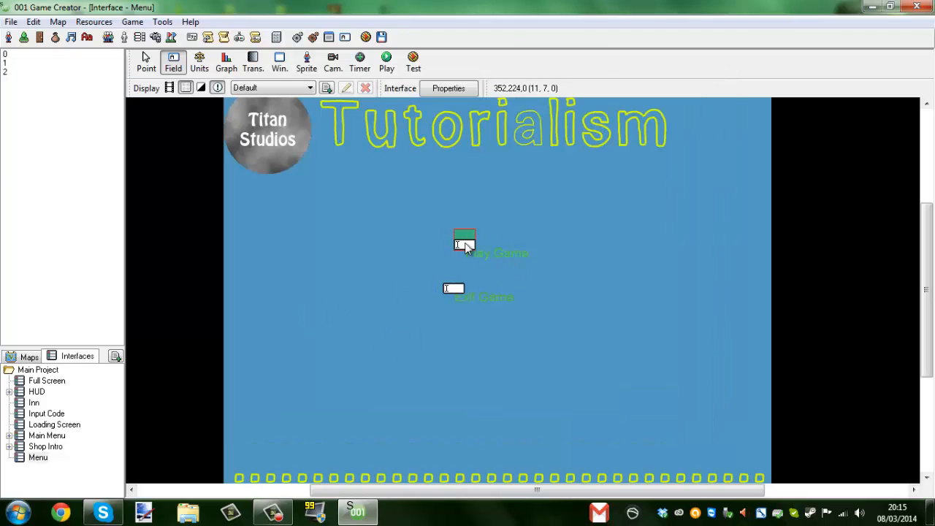
Step: Reopen the Play Game field and set both unselected-state colors to light orange (255, 128, 64)
double_click(466, 245)
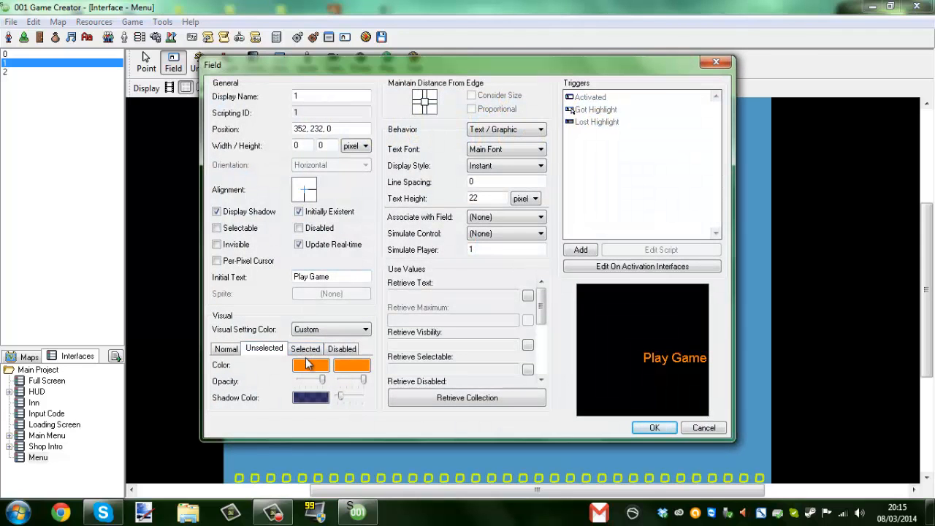
click(307, 363)
click(238, 146)
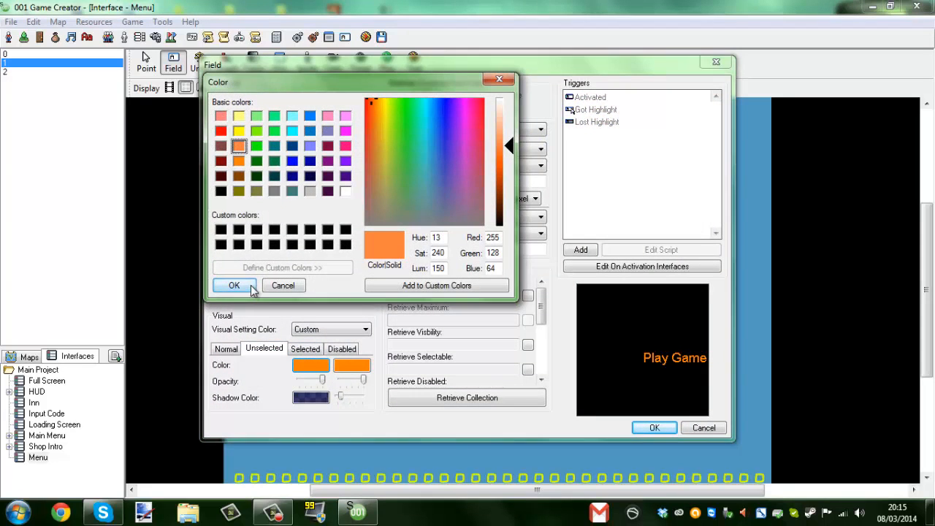
click(251, 290)
click(352, 364)
click(238, 146)
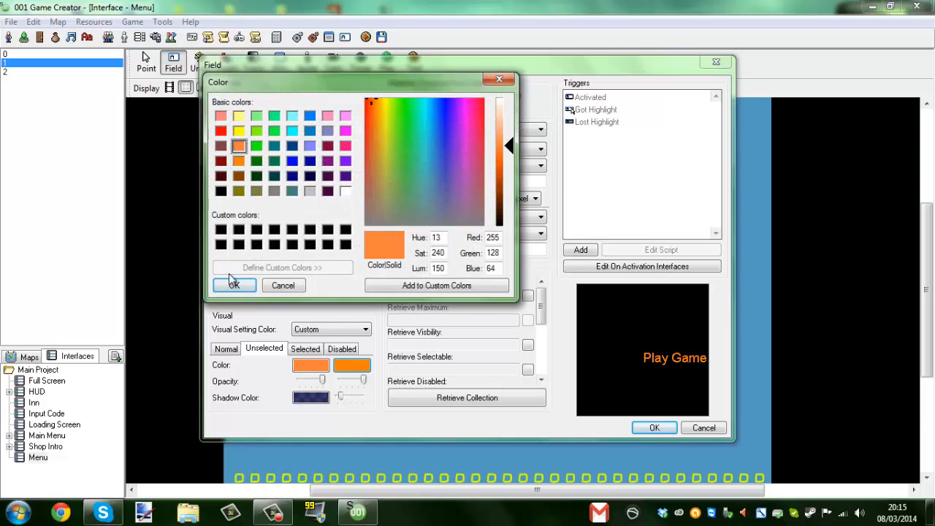
click(234, 285)
Step: Set both selected-state colors of the Play Game field to yellow (255, 255, 0) and save the field
click(305, 349)
click(310, 364)
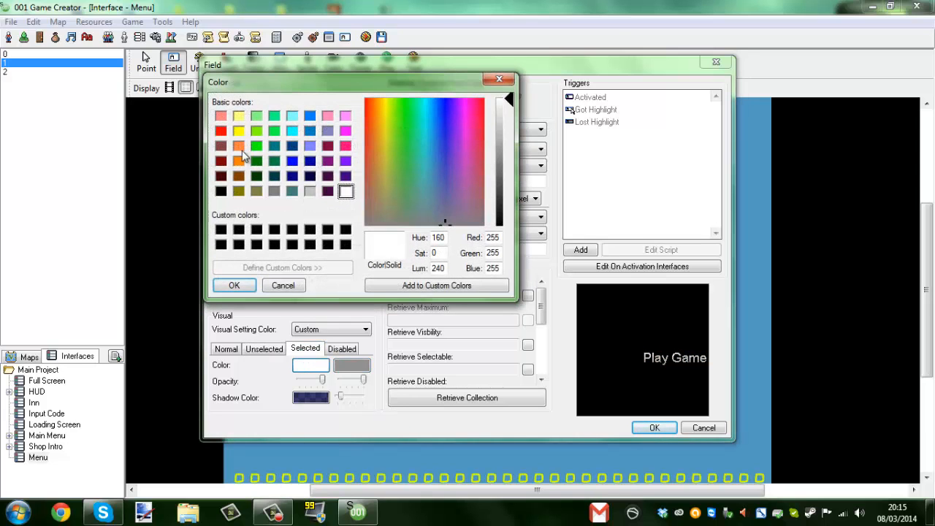
click(239, 131)
click(234, 285)
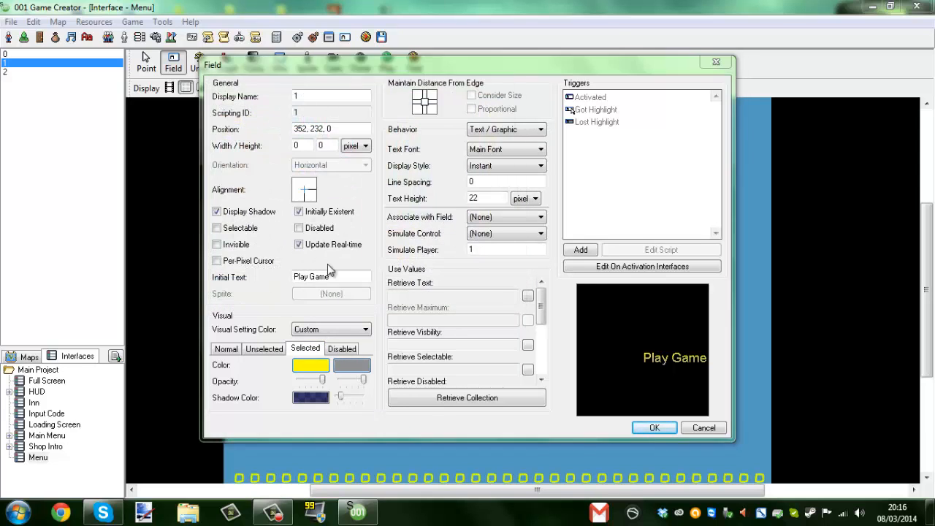
click(352, 365)
click(239, 131)
click(234, 285)
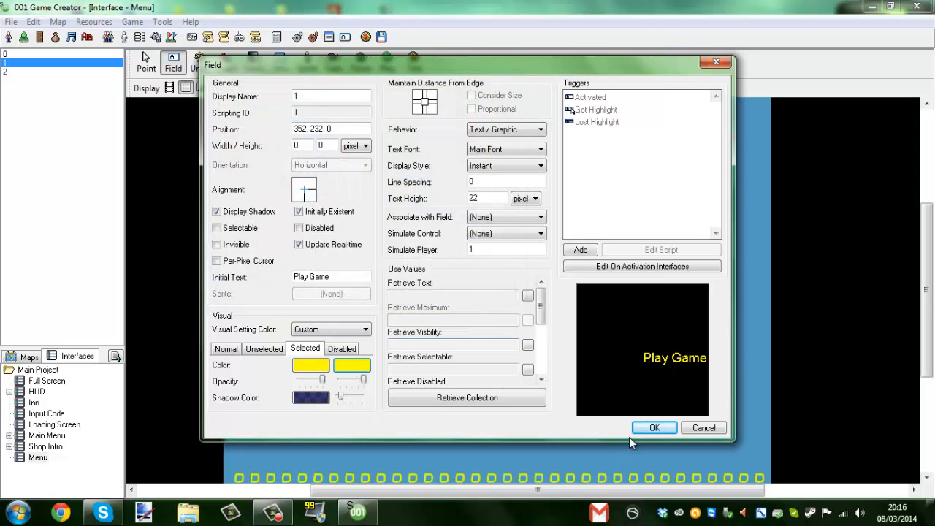
click(646, 428)
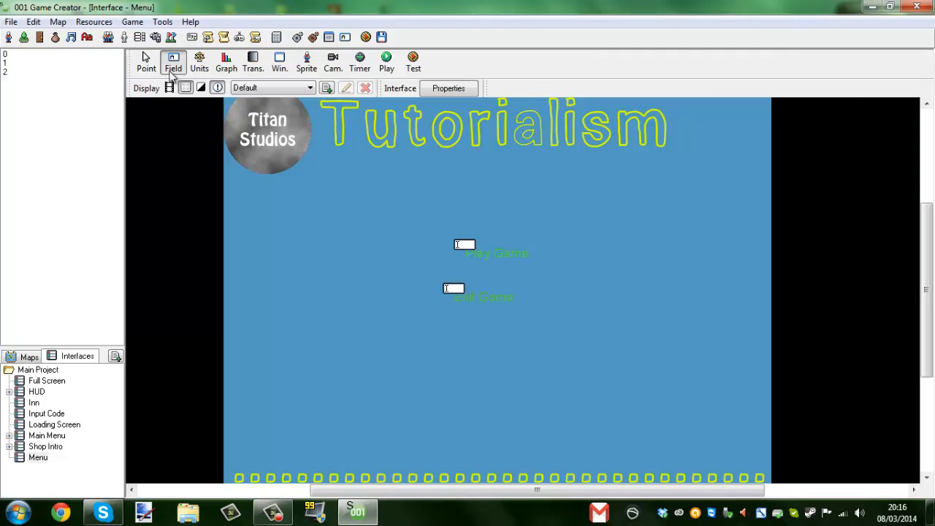
Step: Move the Exit Game field up so it sits directly beneath Play Game and lines up with it
click(146, 62)
drag(488, 296, 499, 274)
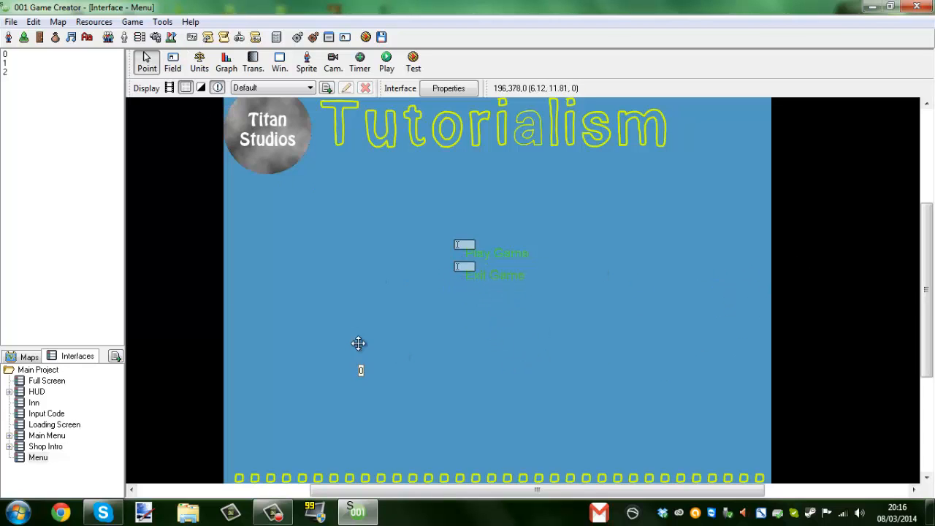
Step: Reopen the Play Game field, change its Visual Setting Color to Text and return it to Custom
double_click(497, 248)
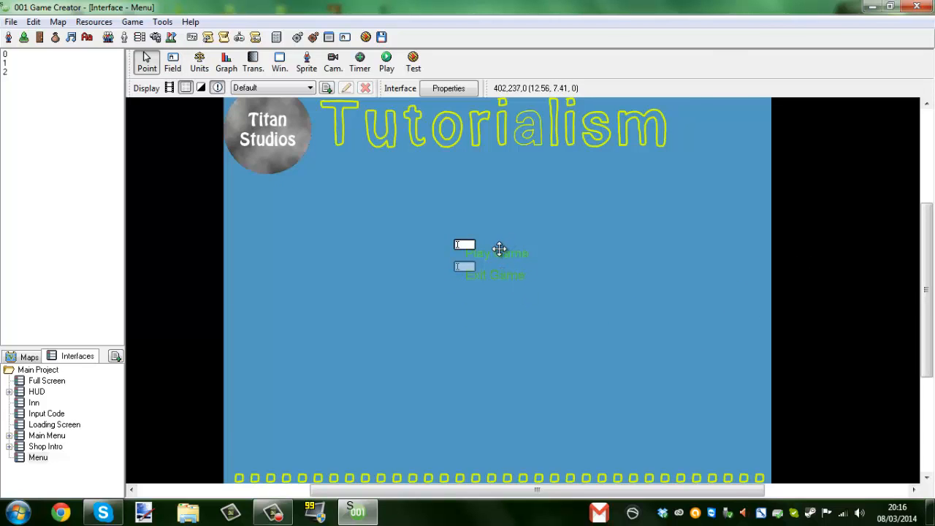
click(335, 330)
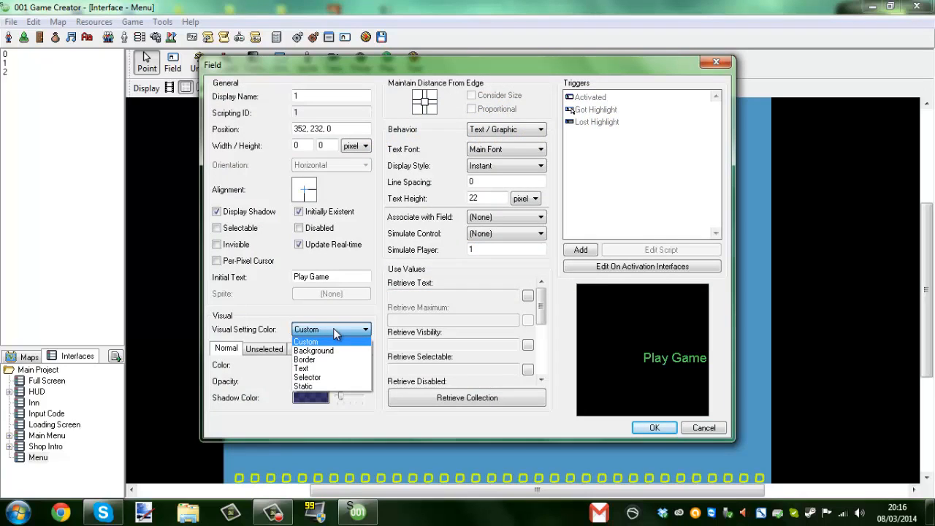
click(321, 369)
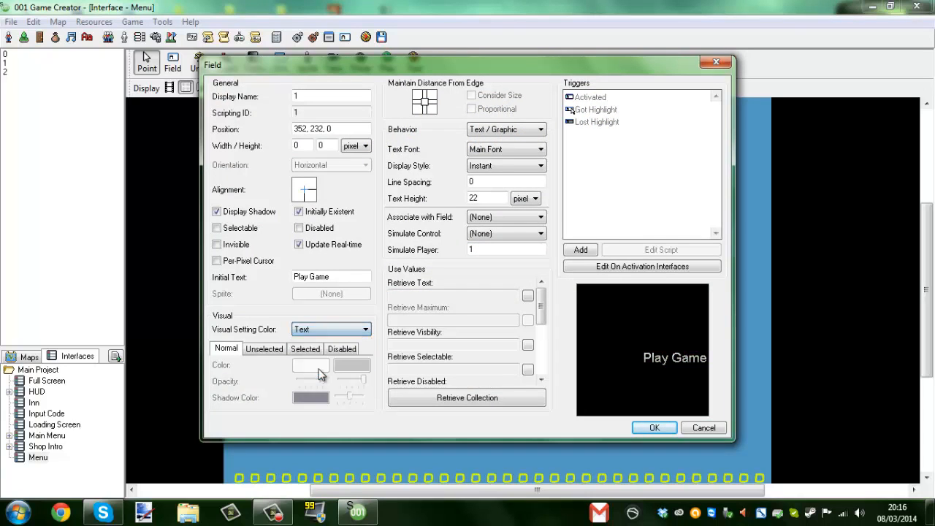
click(314, 331)
click(313, 339)
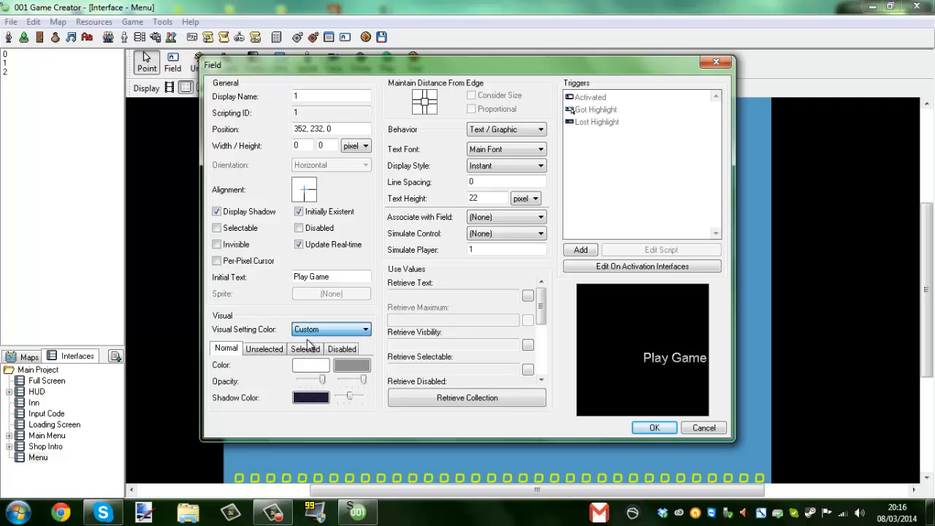
click(256, 350)
click(226, 350)
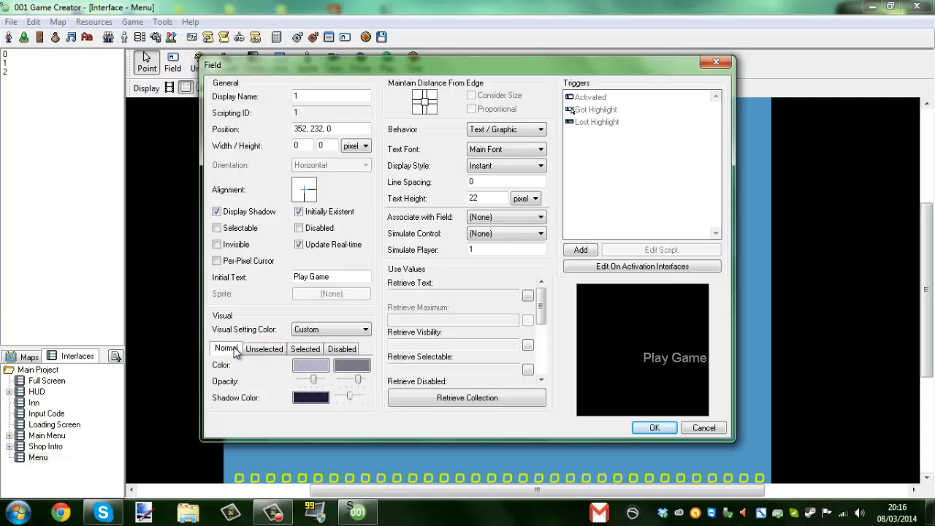
Step: Set both unselected-state colors of the Play Game field to light orange (255, 128, 64) again
click(274, 350)
click(313, 366)
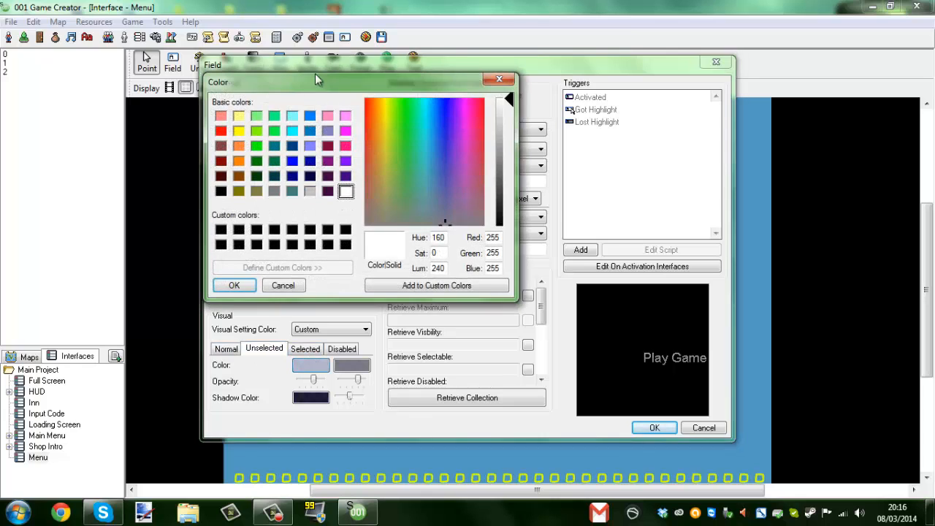
click(239, 145)
click(235, 285)
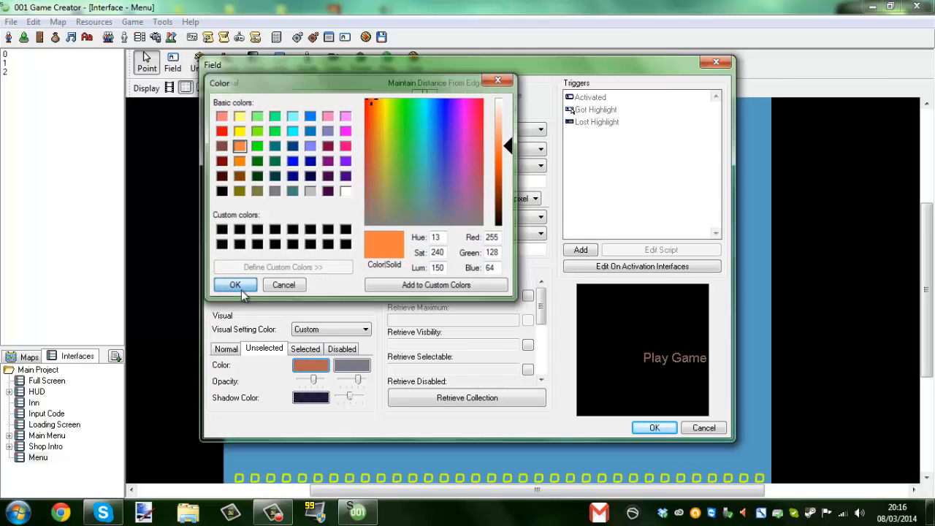
click(348, 367)
click(239, 147)
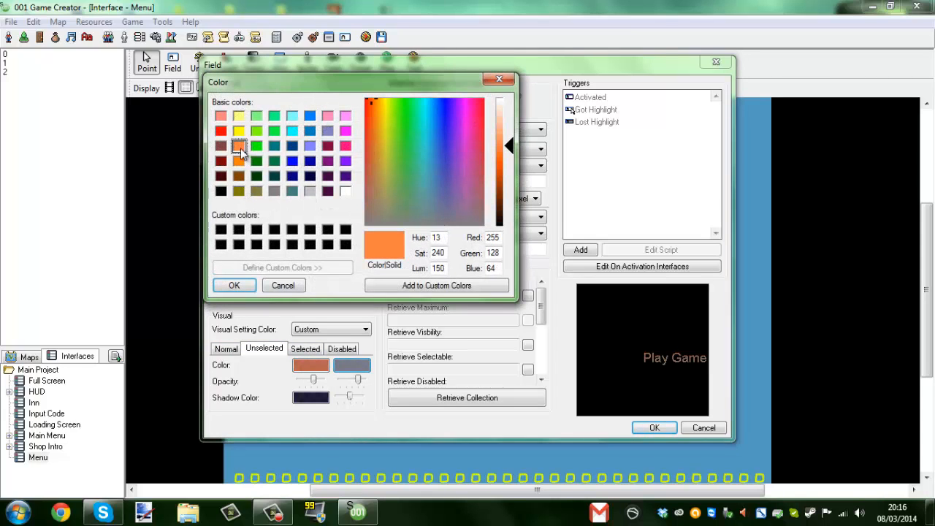
click(235, 286)
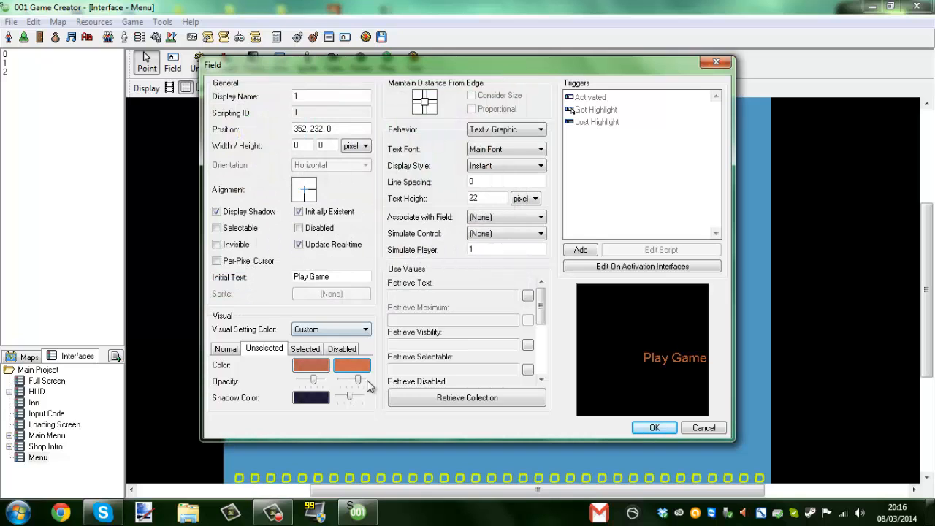
Step: Accept red (255, 0, 0) as the first selected-state color of the Play Game field, check the other states and save the field
click(306, 348)
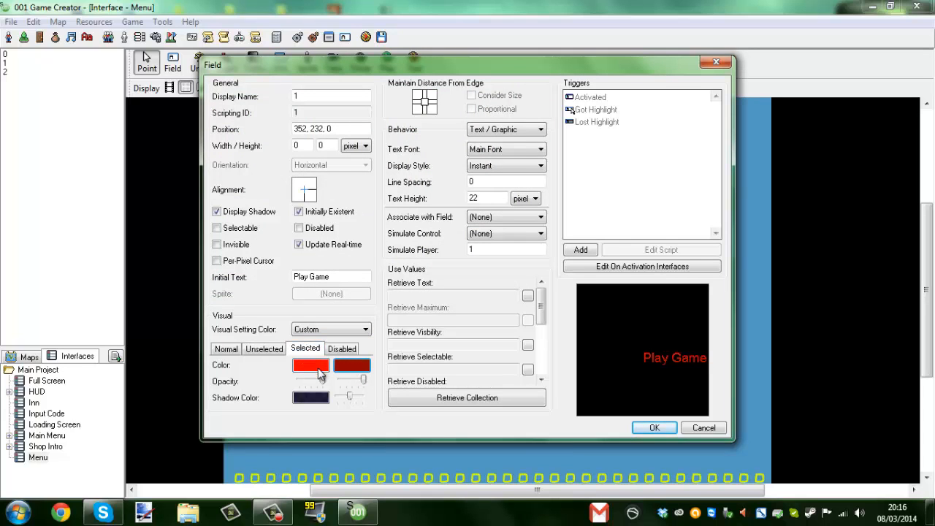
click(310, 366)
click(235, 285)
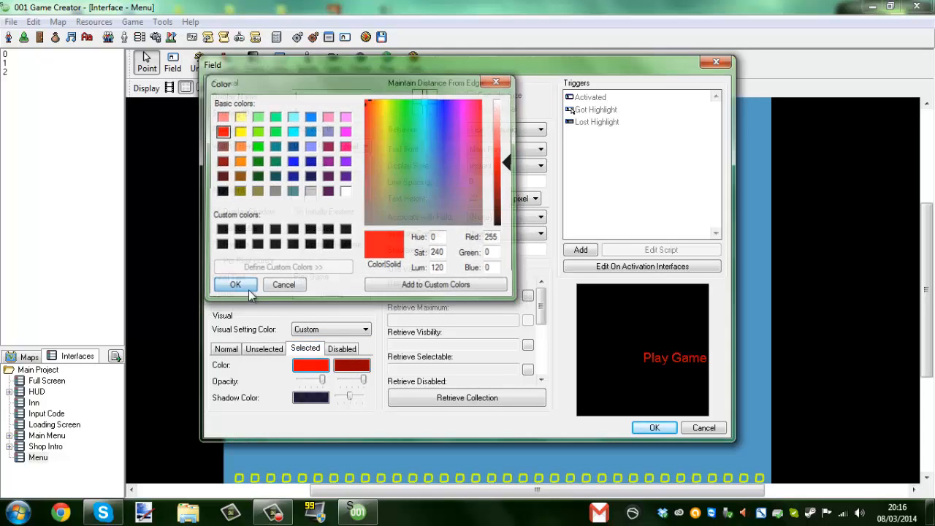
click(278, 349)
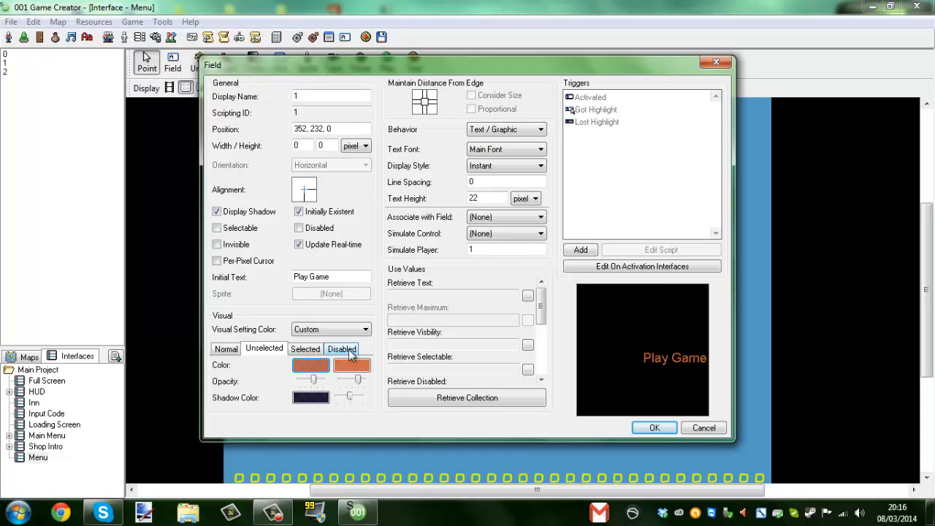
click(343, 350)
click(651, 427)
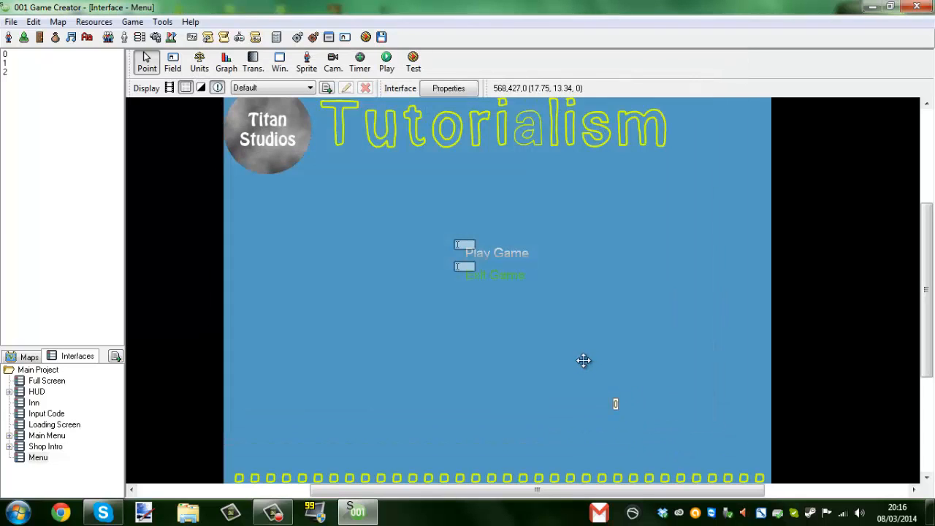
Step: Set the Play Game field's normal-state colors to green (39, 175, 84) and lighter green (90, 205, 84), and save the field
double_click(466, 244)
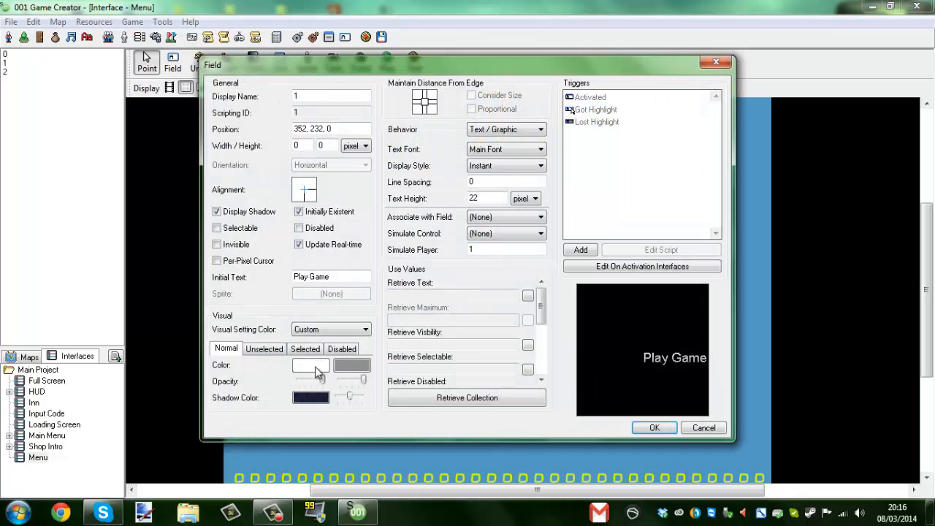
click(314, 366)
click(233, 286)
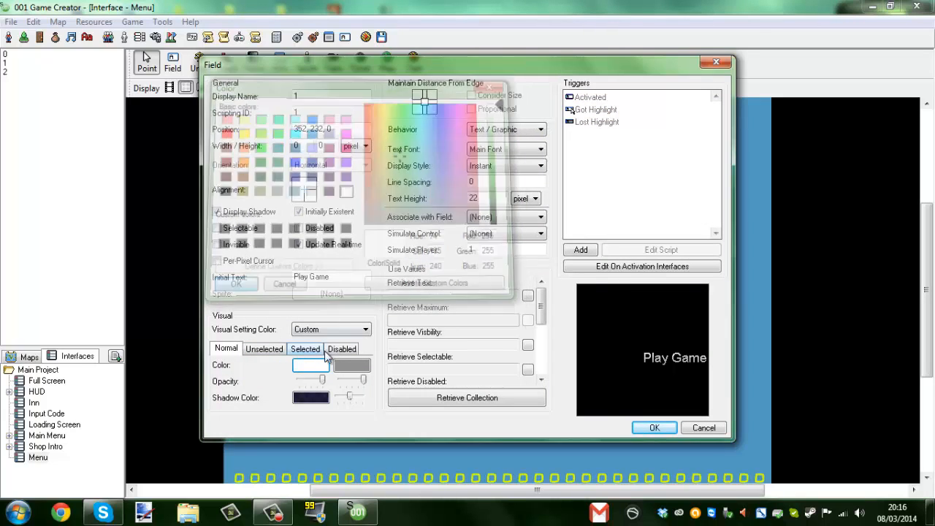
click(351, 365)
click(404, 155)
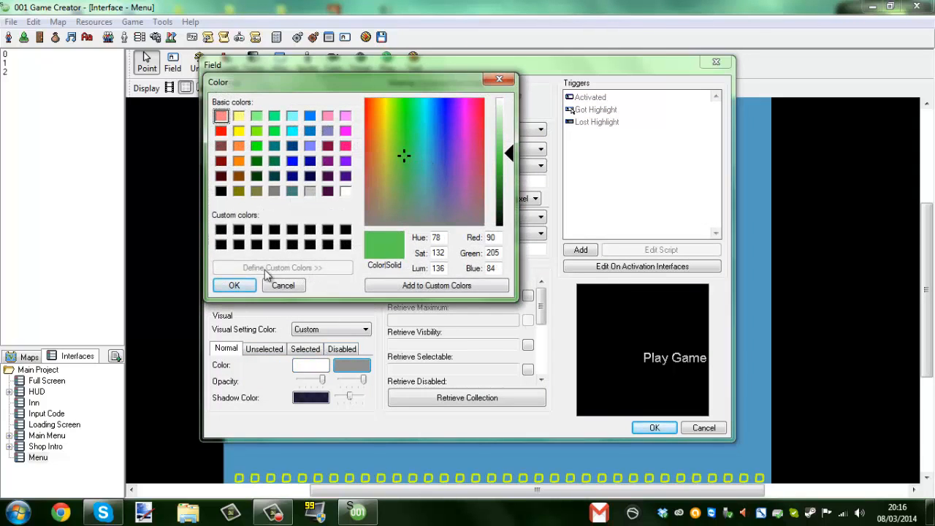
click(234, 286)
click(311, 366)
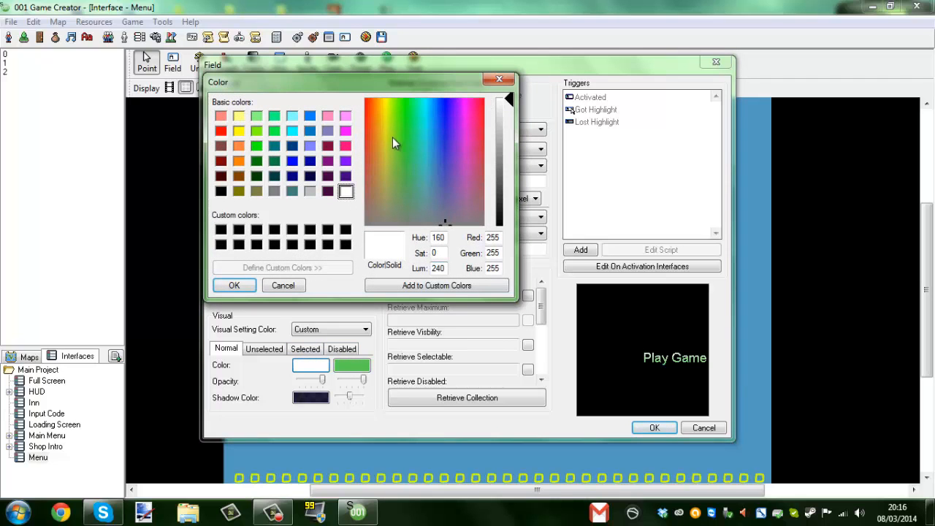
click(412, 143)
click(497, 170)
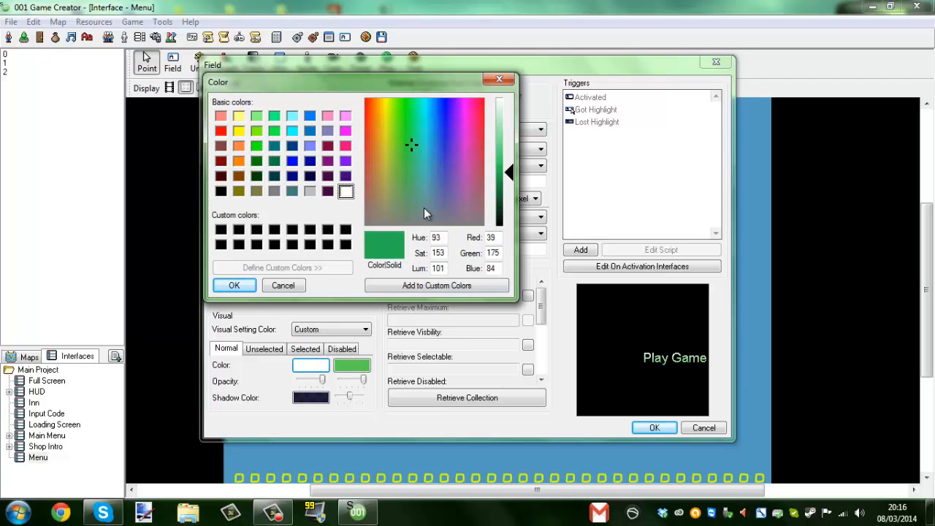
click(233, 286)
click(654, 428)
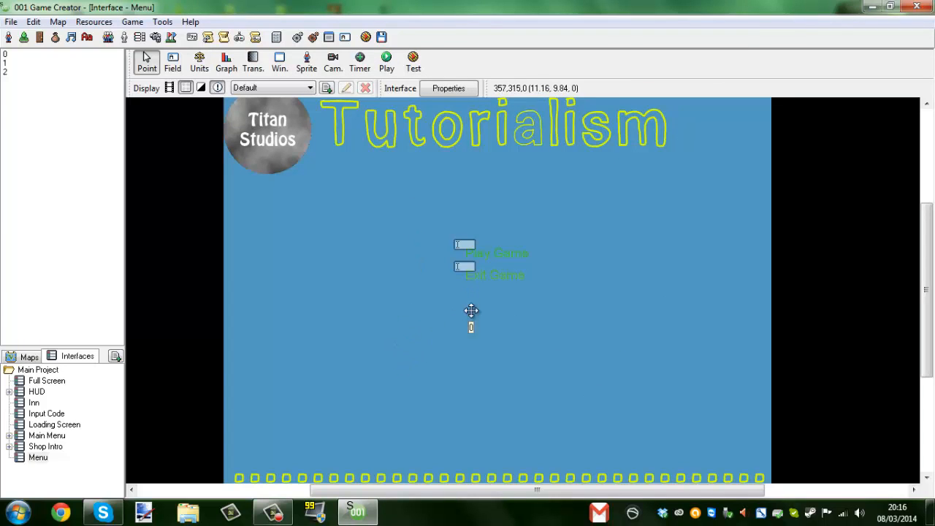
Step: Switch to the Starting map and open its map script for editing
click(27, 356)
double_click(46, 382)
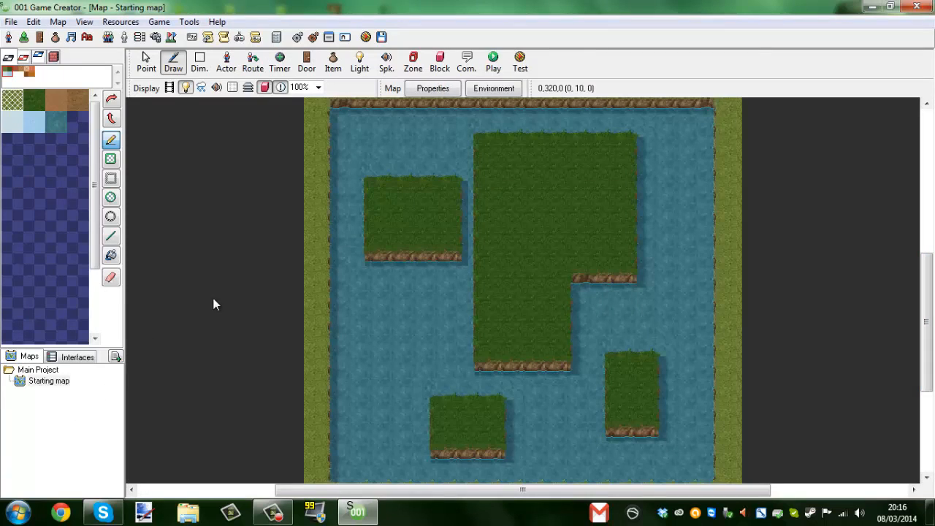
scroll(516, 306, down, 2)
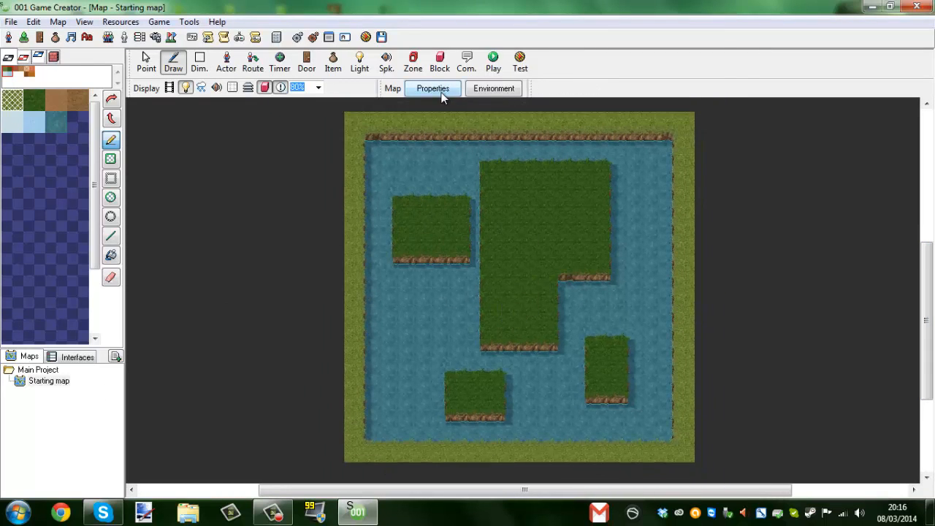
click(438, 88)
click(555, 226)
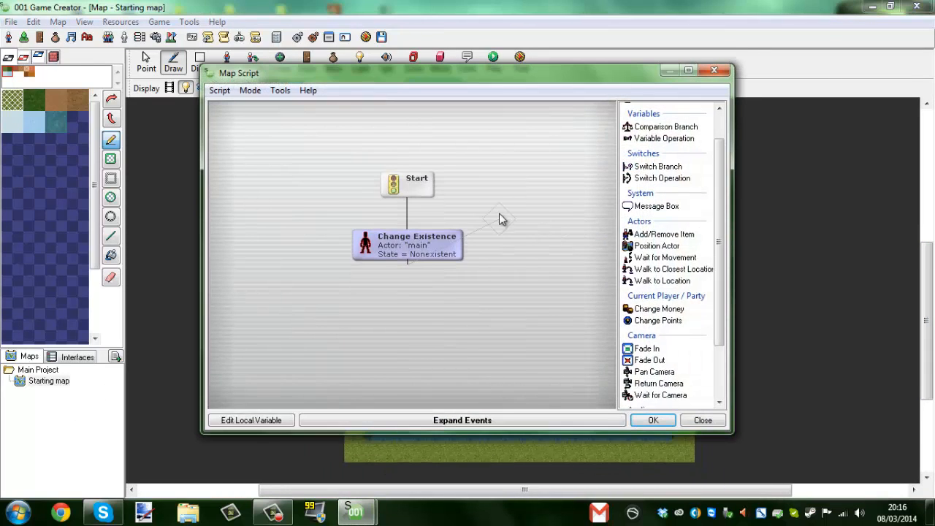
Step: Add a Show/Hide Interface event that turns on the Menu interface to the map script, and save the script and map properties
click(525, 411)
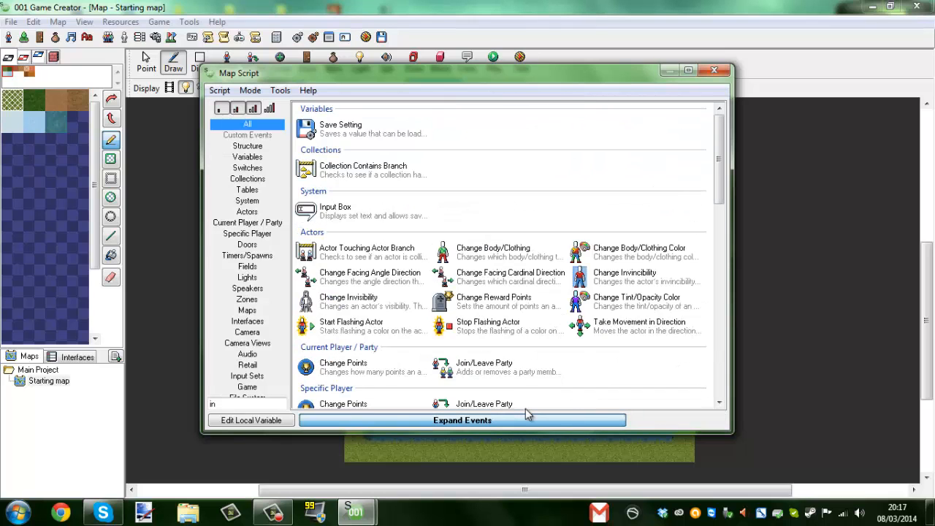
text(show/)
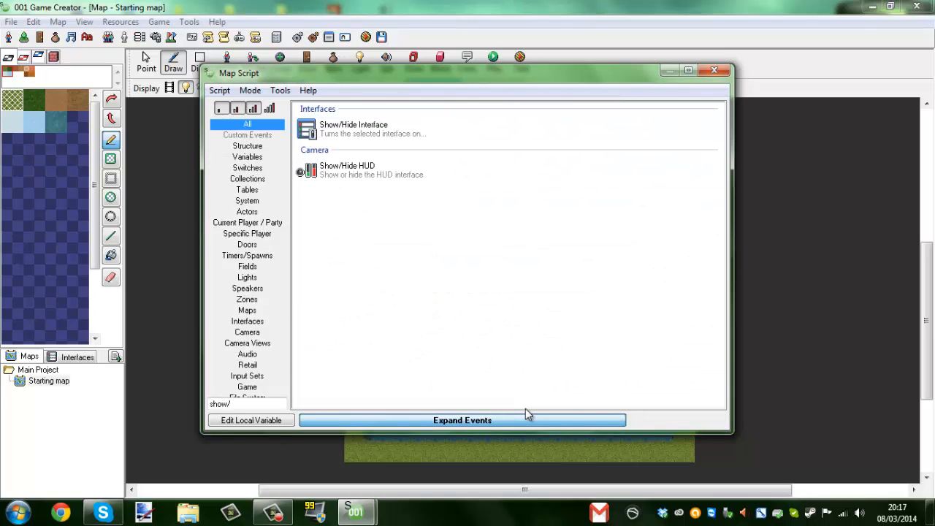
double_click(358, 129)
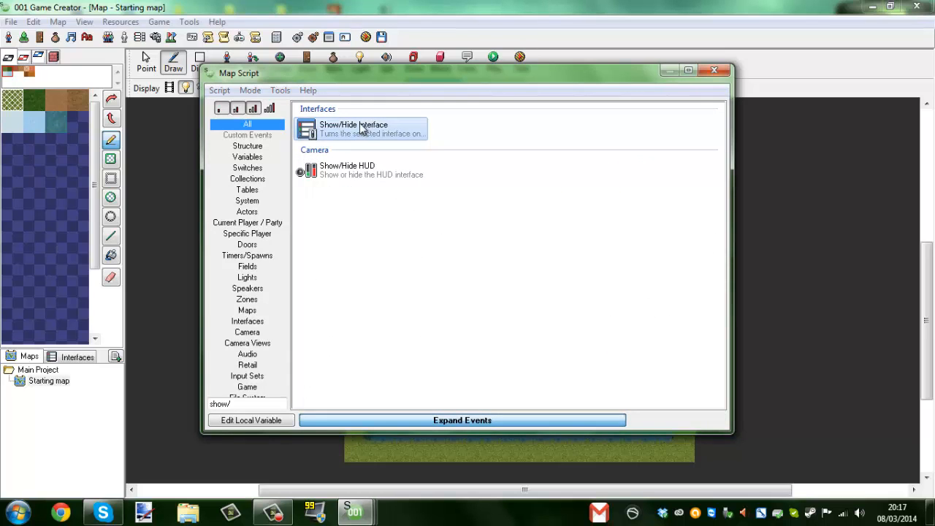
drag(402, 280, 535, 280)
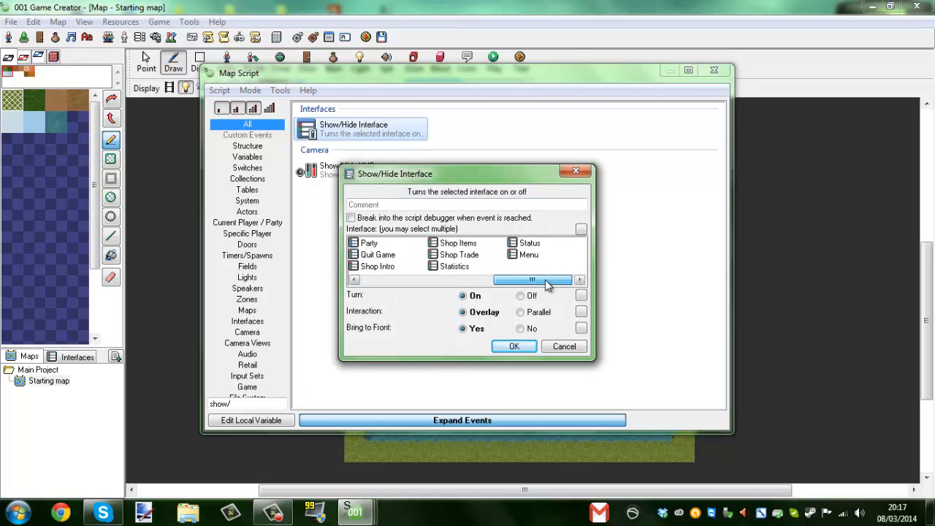
click(527, 255)
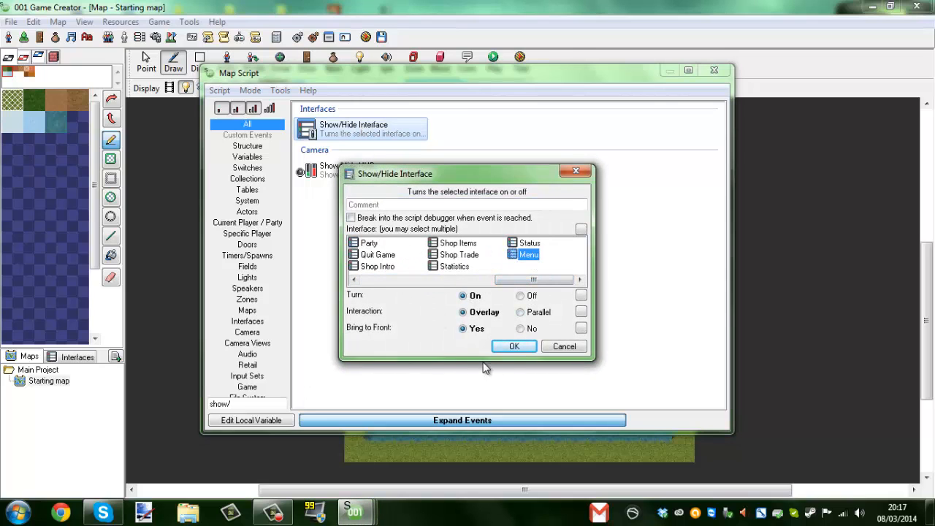
click(515, 347)
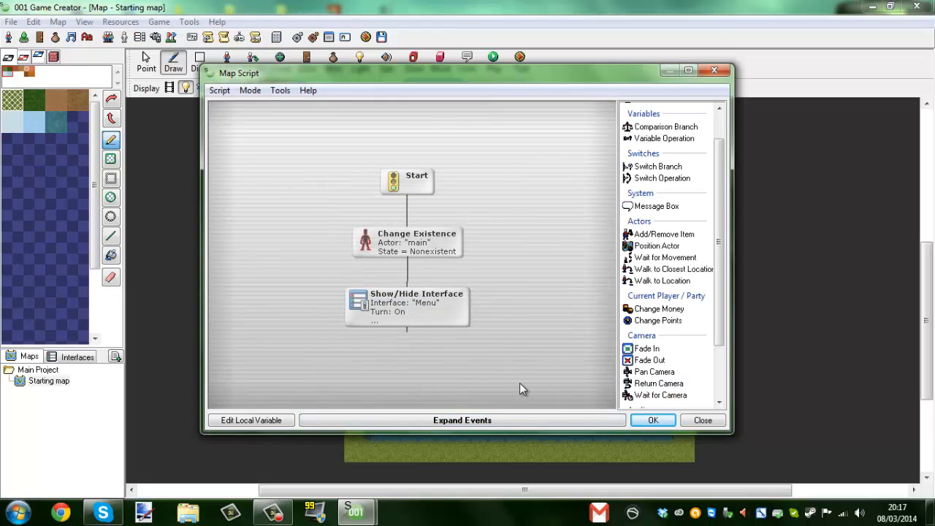
click(643, 427)
click(580, 361)
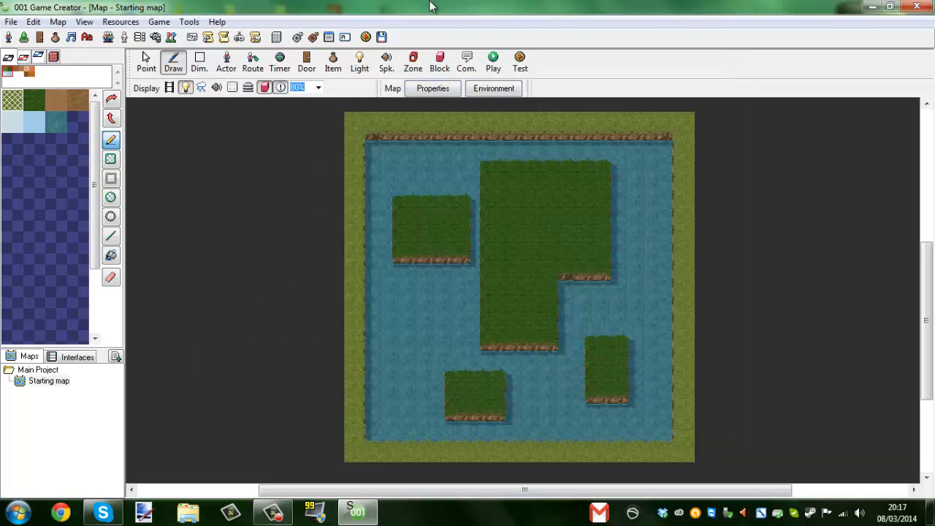
Step: Test-run the game to check the Menu interface and its two options, and close the game window
key(F5)
click(424, 302)
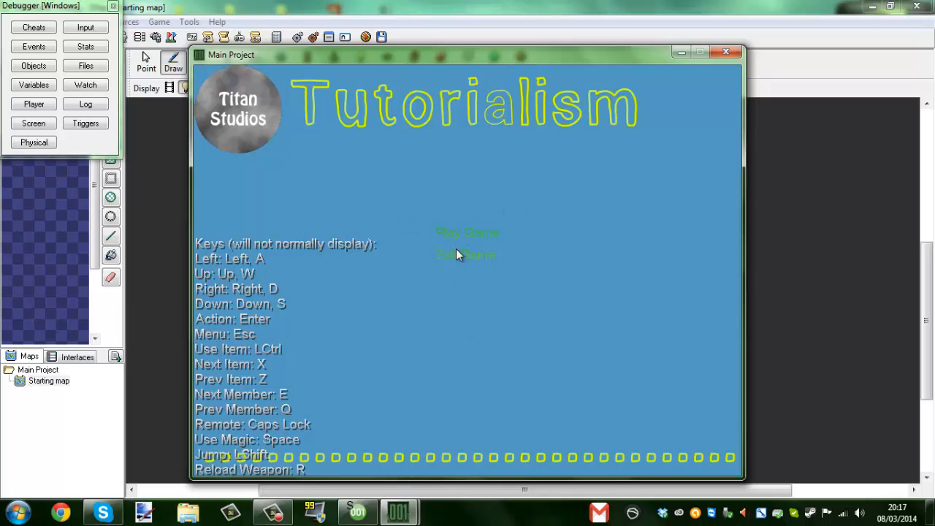
click(726, 52)
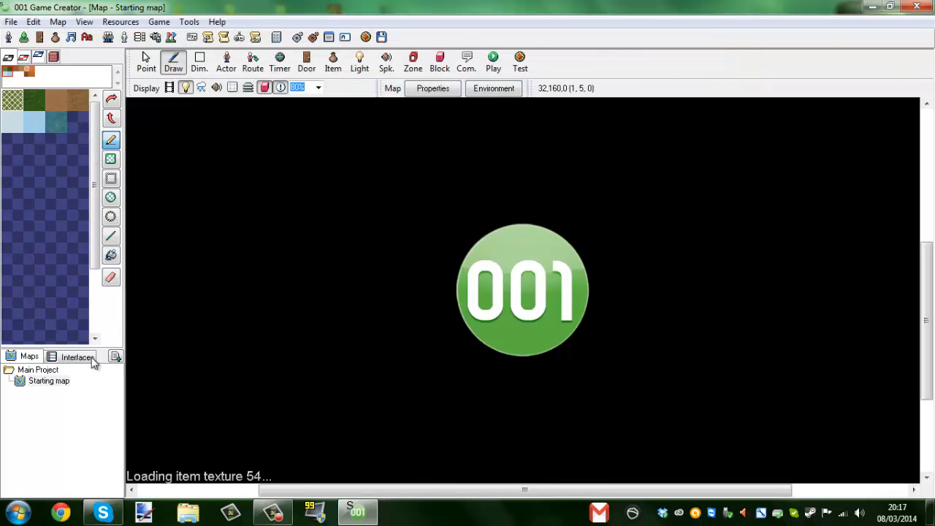
Step: Make the Play Game field of the Menu interface selectable and save the field
click(89, 360)
double_click(43, 454)
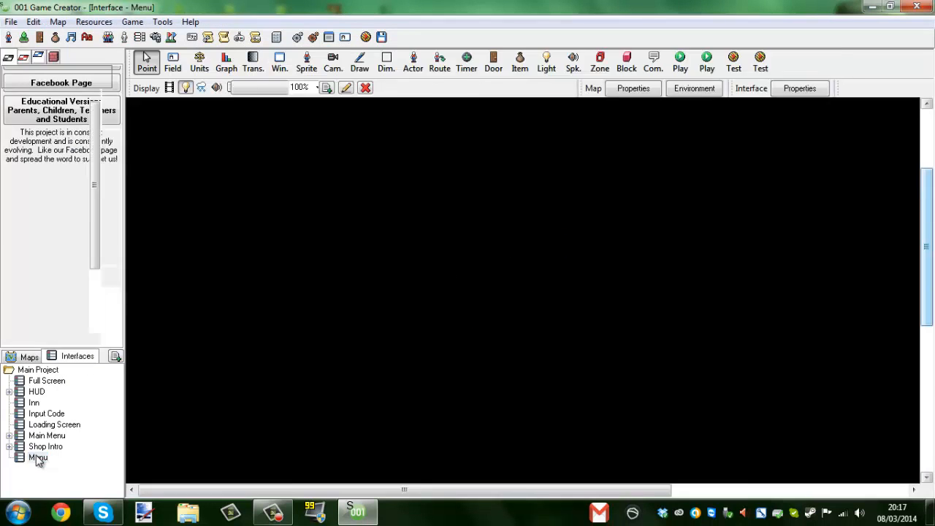
double_click(529, 256)
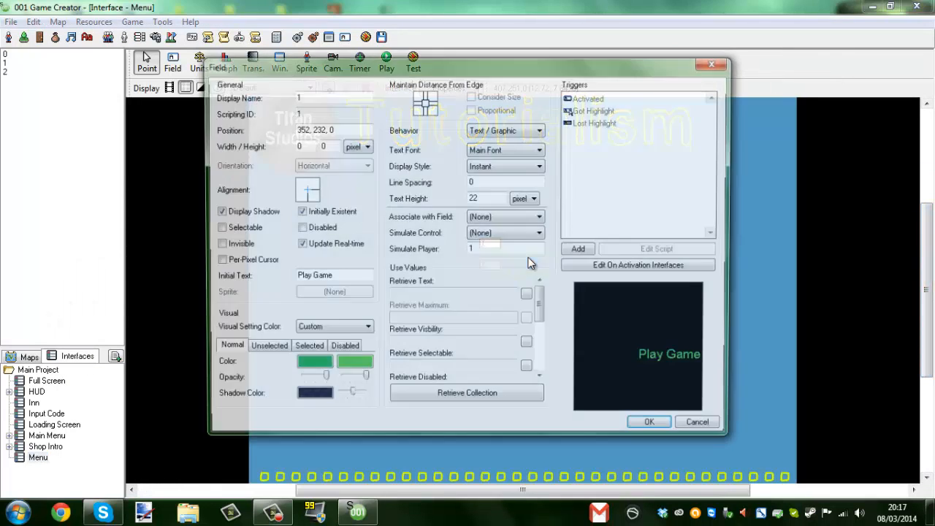
click(235, 232)
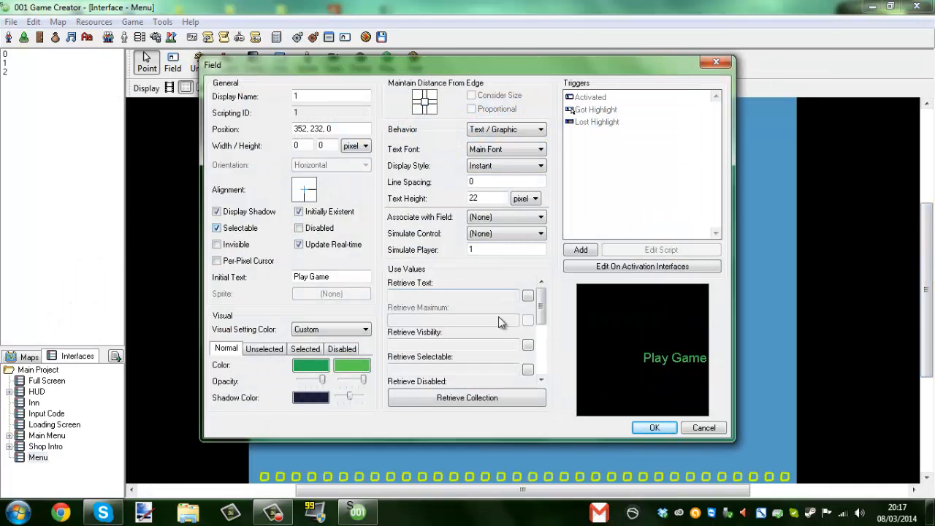
click(661, 429)
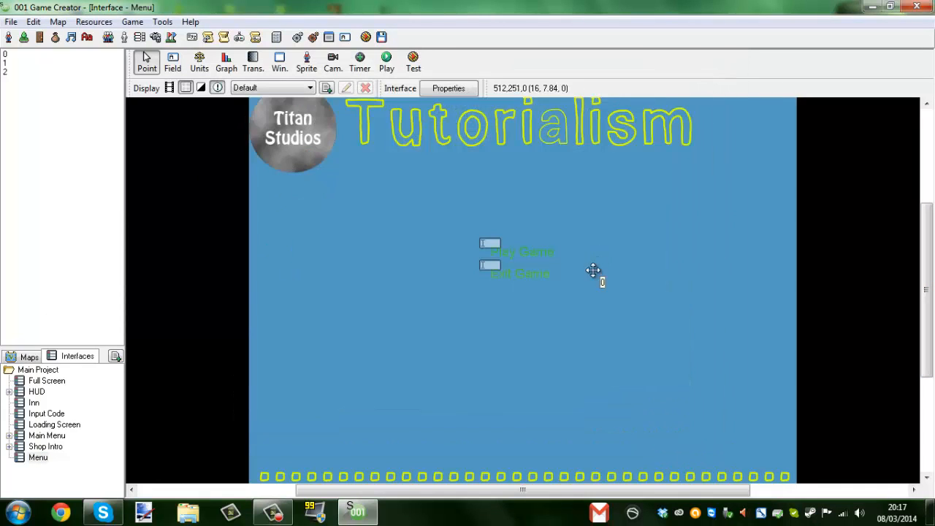
Step: Make the Exit Game field selectable and save the field
double_click(528, 269)
click(227, 233)
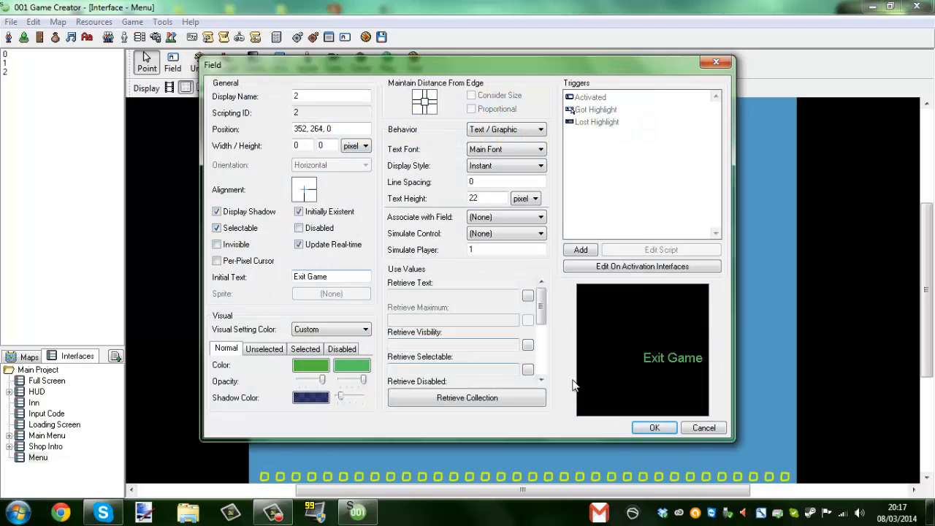
click(650, 428)
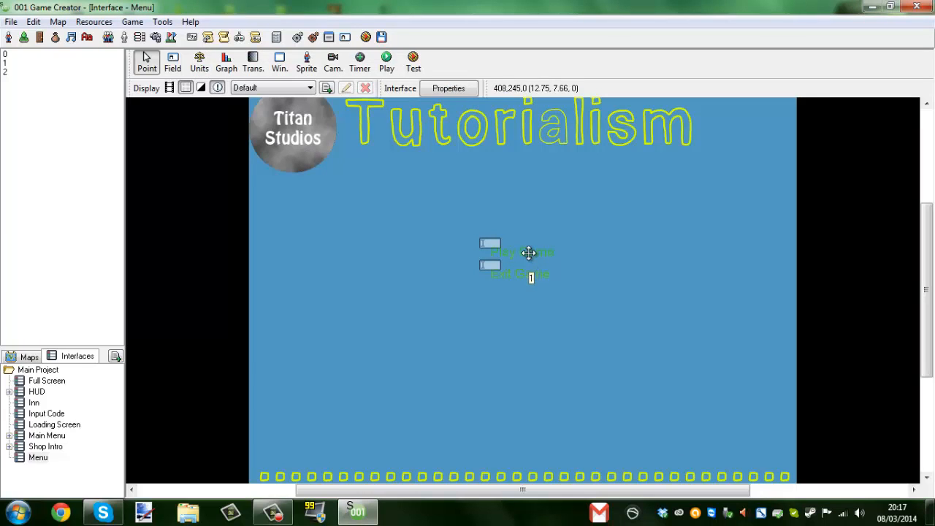
double_click(528, 252)
key(Escape)
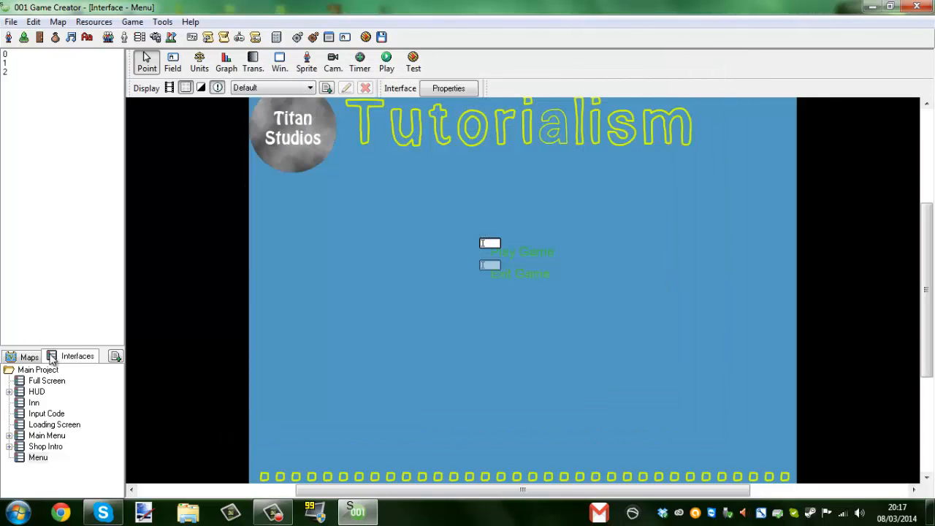
Step: Create a new map named Level1 with a size of 20 × 20 × 8 and the Standard 45° view
click(33, 358)
click(442, 304)
click(116, 356)
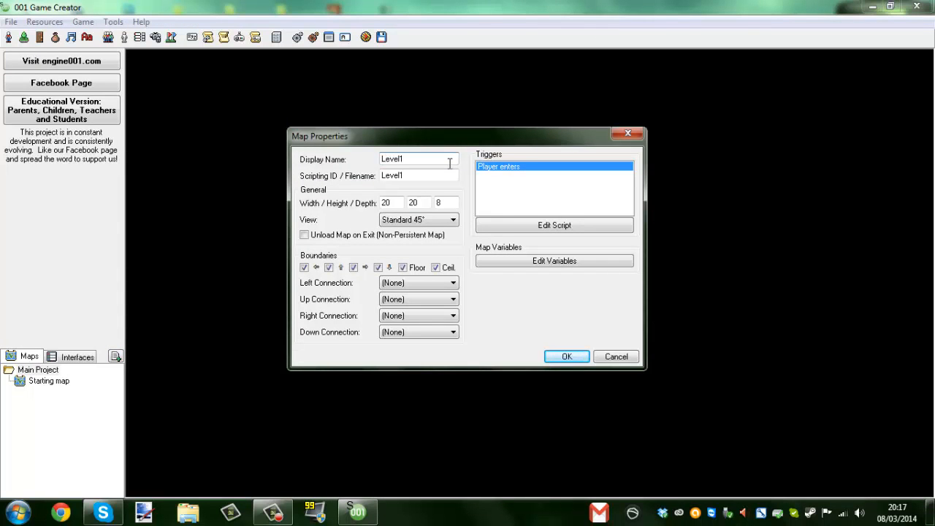
key(Return)
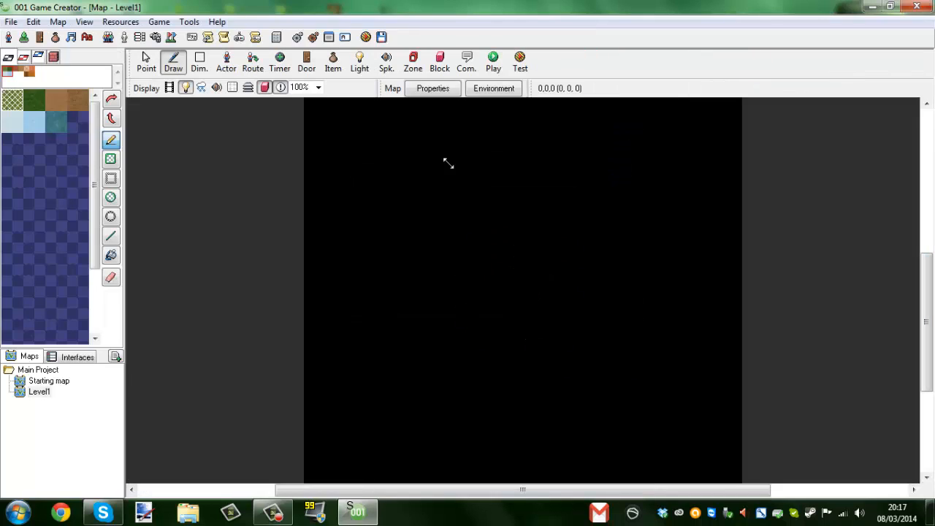
Step: Return to the Starting map and check its map properties without changing them
click(62, 381)
click(39, 393)
right_click(39, 394)
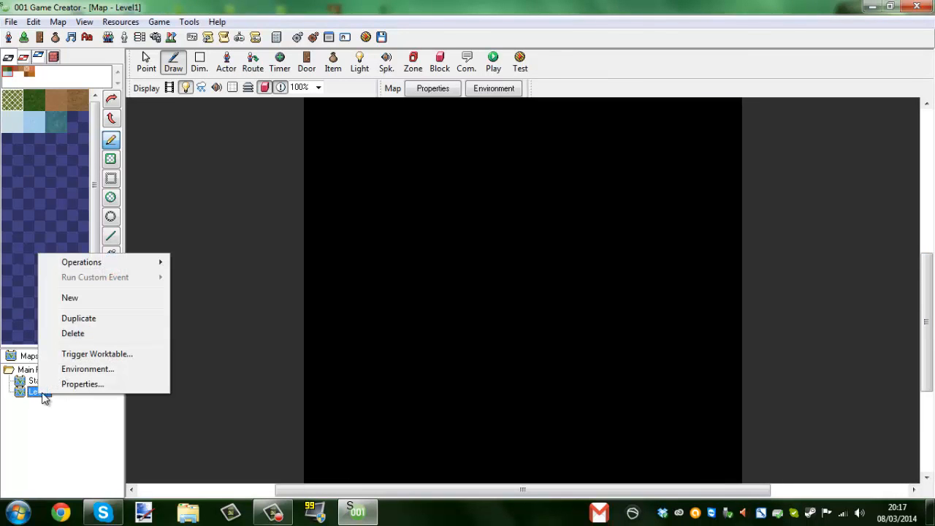
click(65, 391)
click(69, 381)
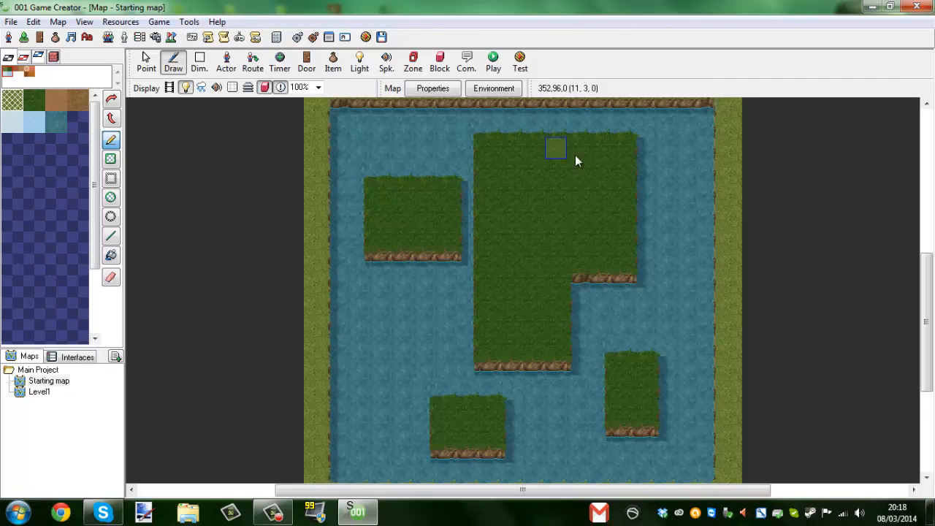
click(432, 88)
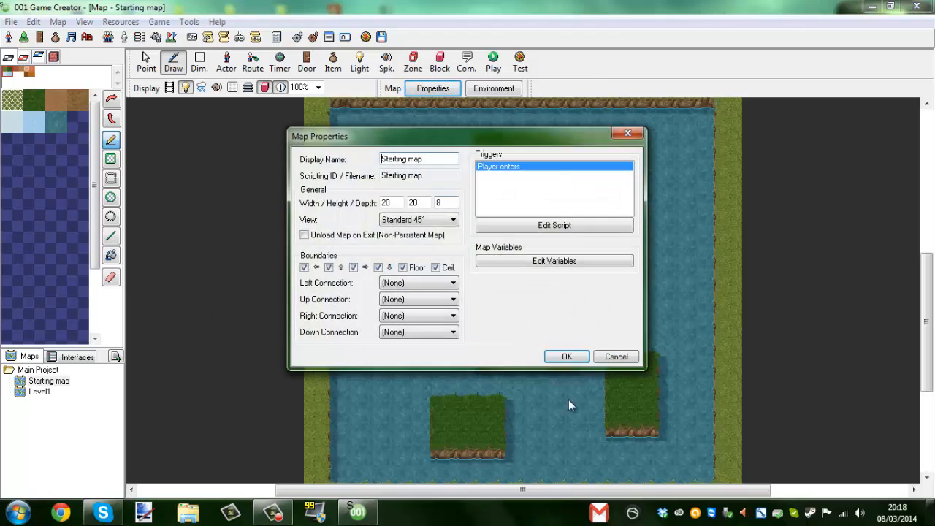
click(616, 356)
Step: Open the script of the Activated trigger of the Menu interface's Play Game field
click(77, 357)
click(38, 458)
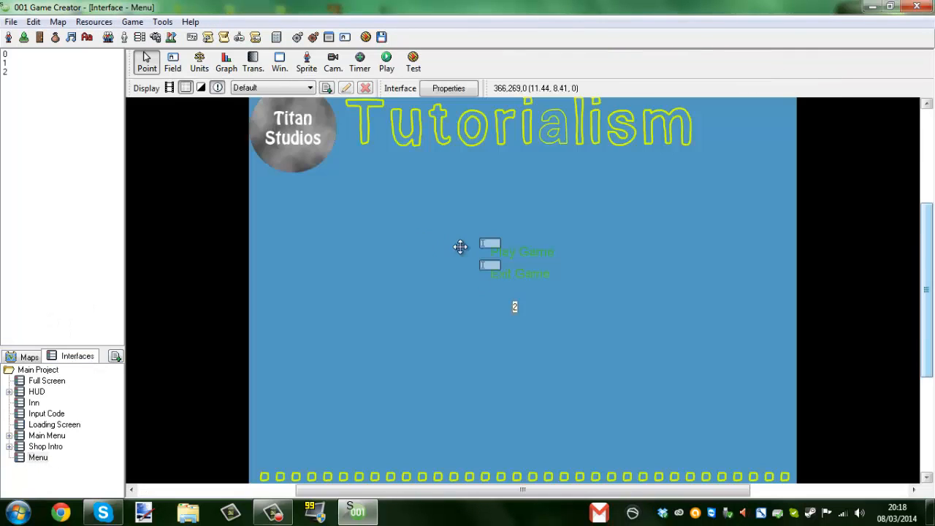
double_click(524, 248)
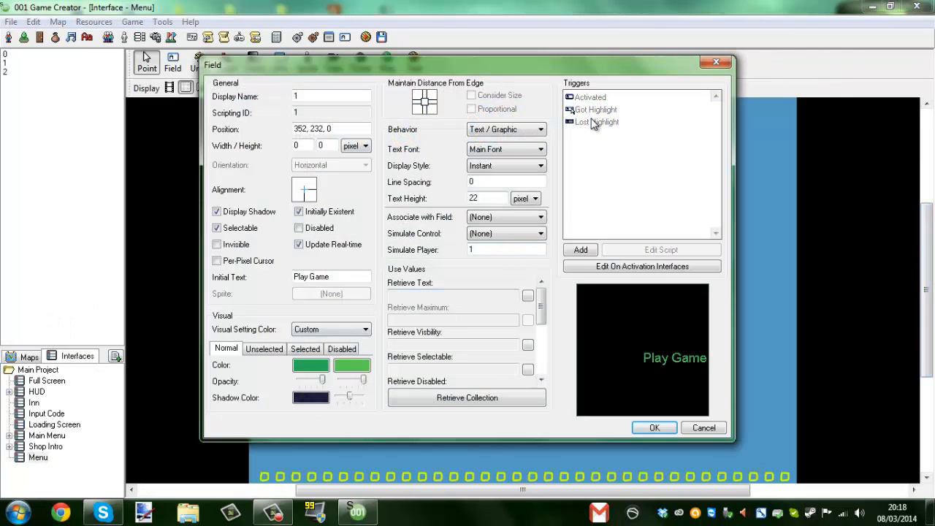
click(591, 99)
click(661, 250)
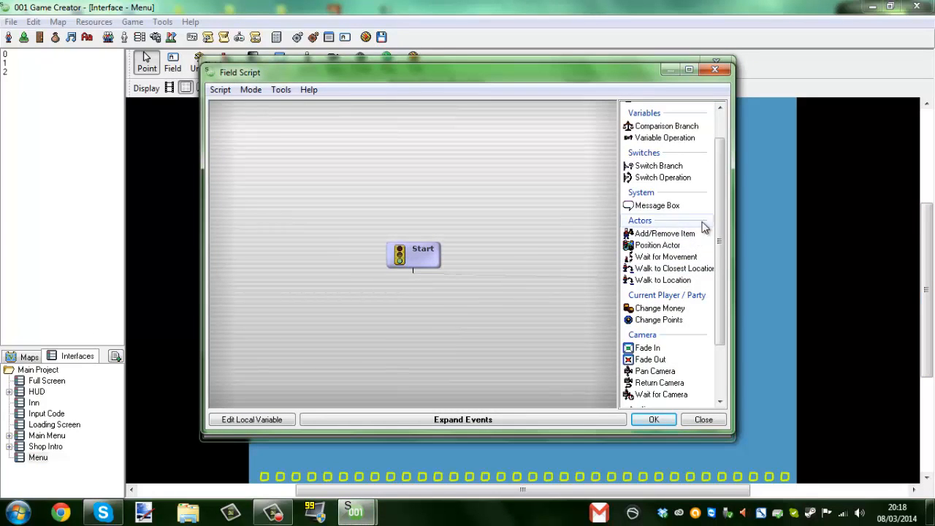
Step: Add a Show/Hide Interface event to the Play Game script that turns the Menu interface off, with Bring to Front set to No
drag(720, 225, 597, 378)
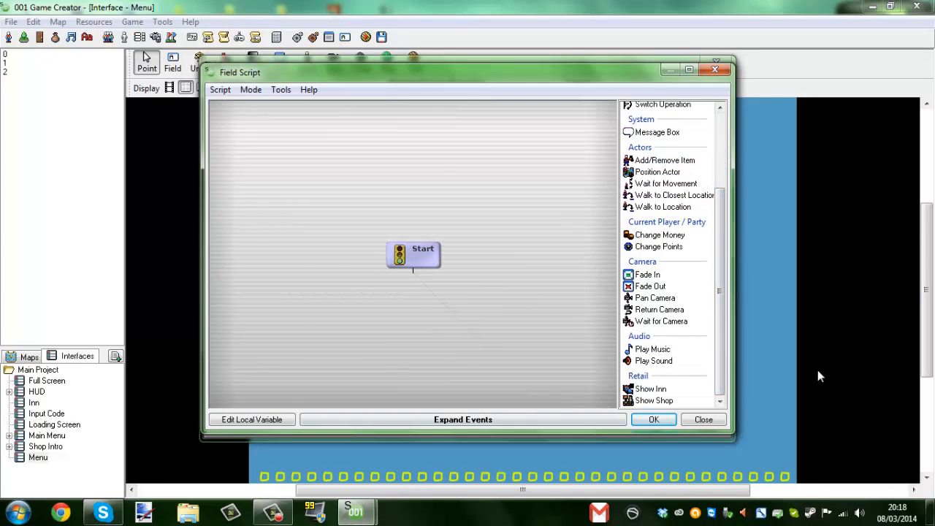
text(show)
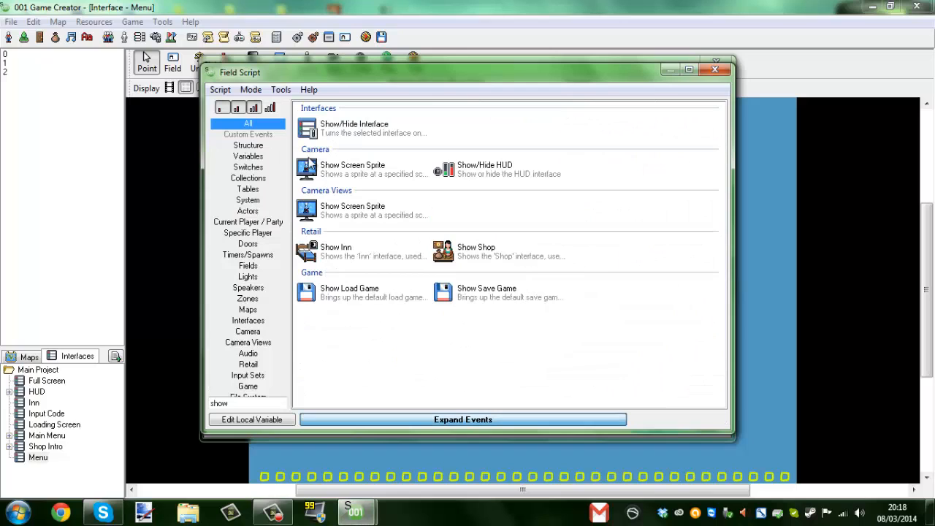
double_click(357, 128)
drag(411, 280, 543, 282)
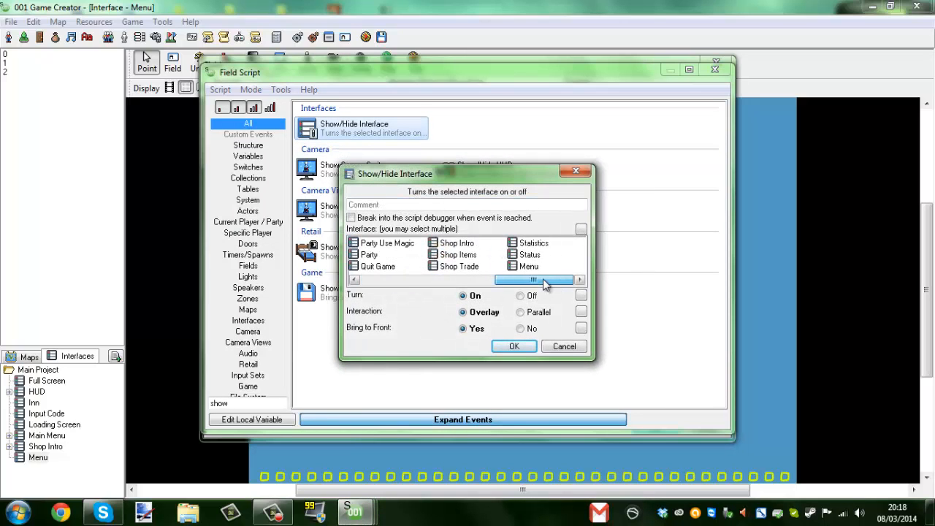
click(525, 266)
click(527, 328)
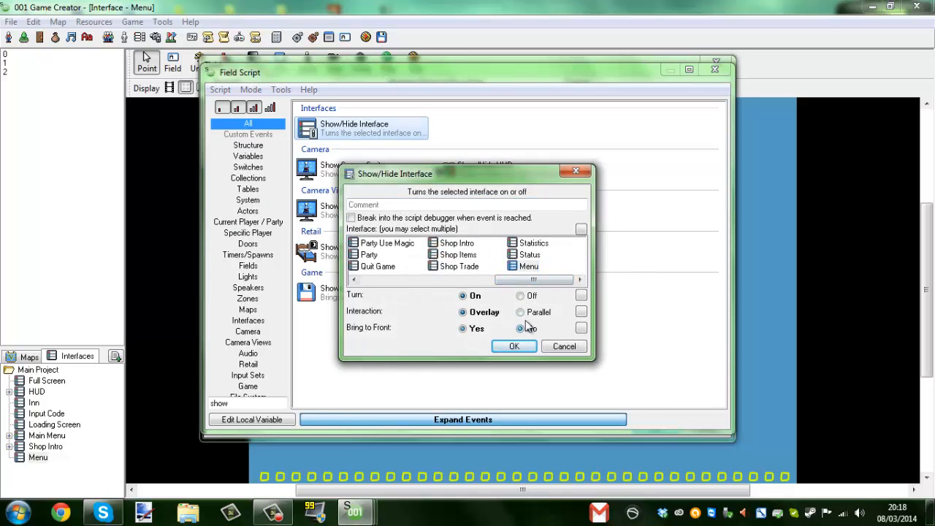
click(514, 347)
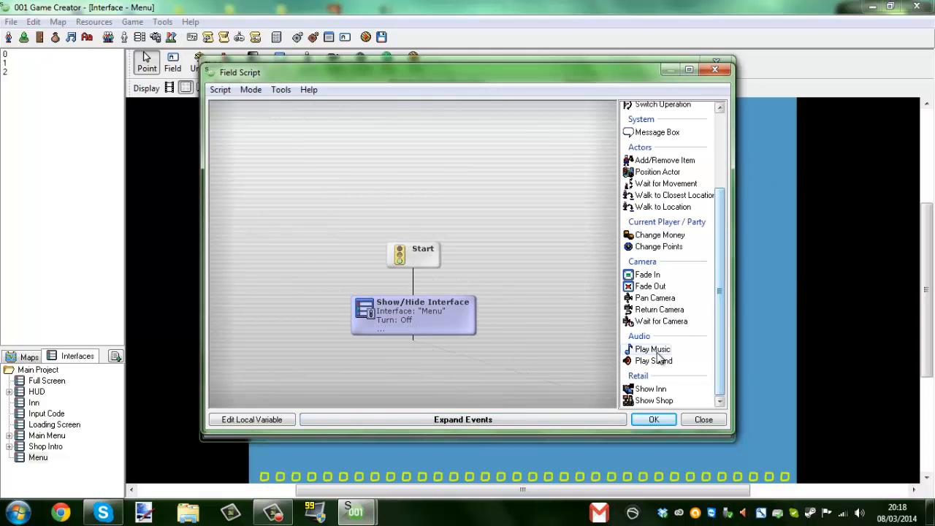
Step: Add a normal black Fade Out of 1 second, followed by a Position Actor event placing the main actor near the middle of Level1
double_click(651, 286)
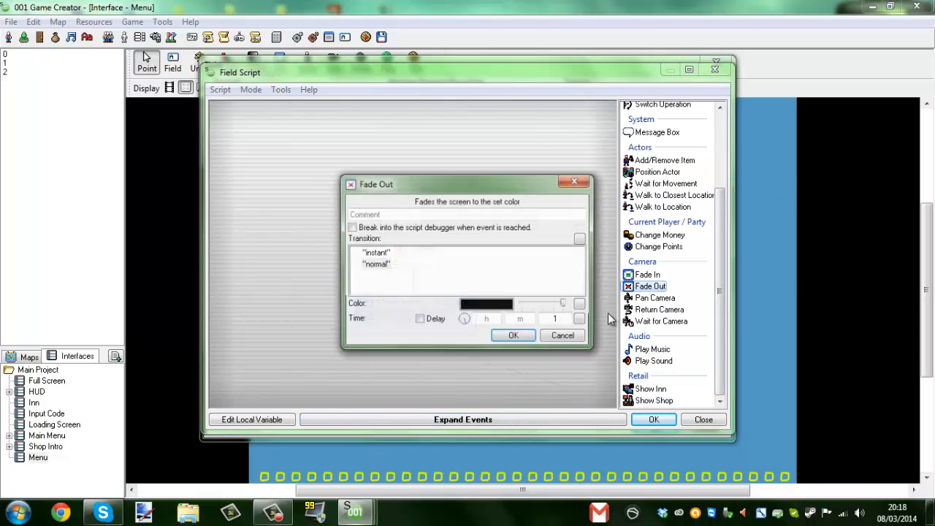
click(513, 340)
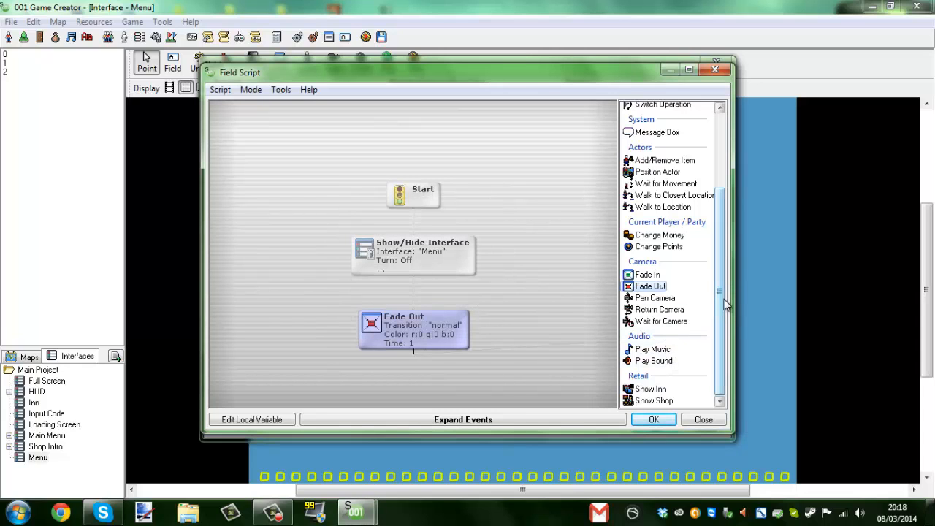
scroll(721, 293, up, 2)
double_click(658, 223)
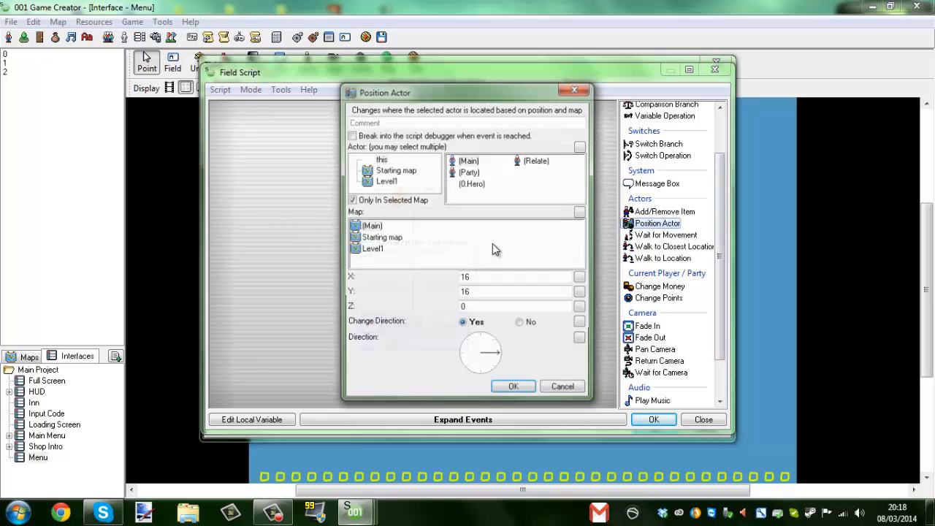
click(372, 249)
click(482, 312)
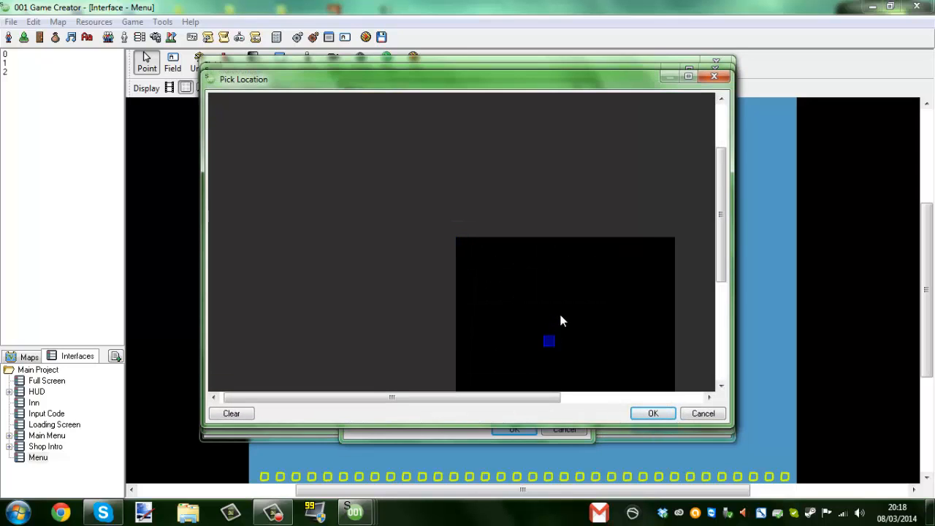
click(560, 320)
click(653, 414)
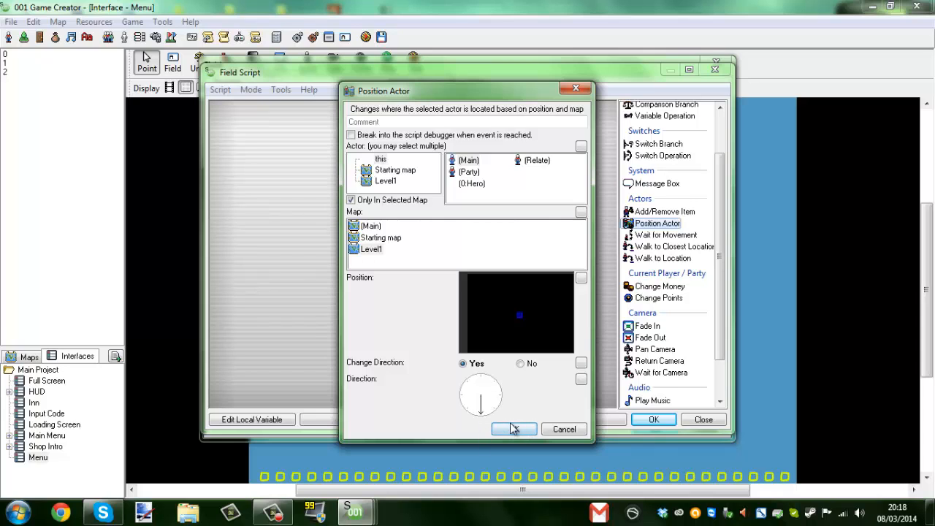
click(514, 429)
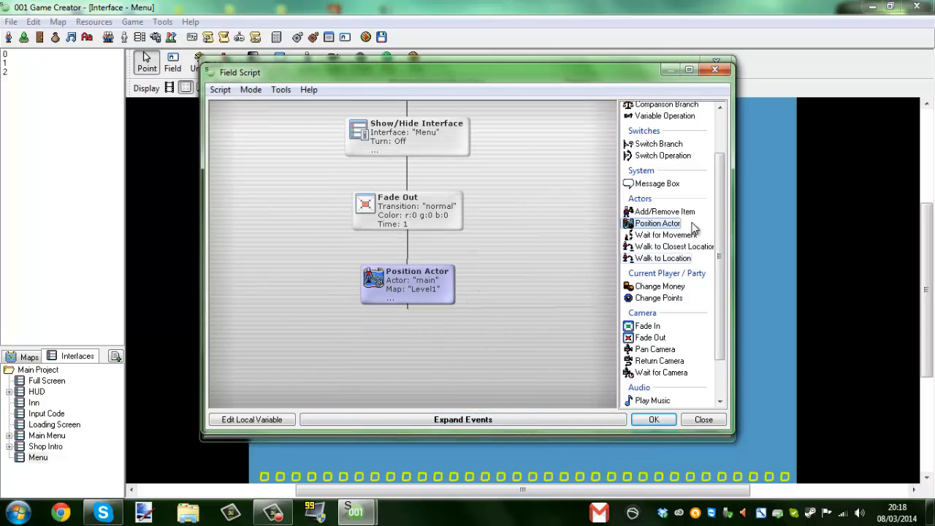
Step: Add a normal Fade In event of 1 second at the end of the Play Game script and save the script and its field
double_click(648, 326)
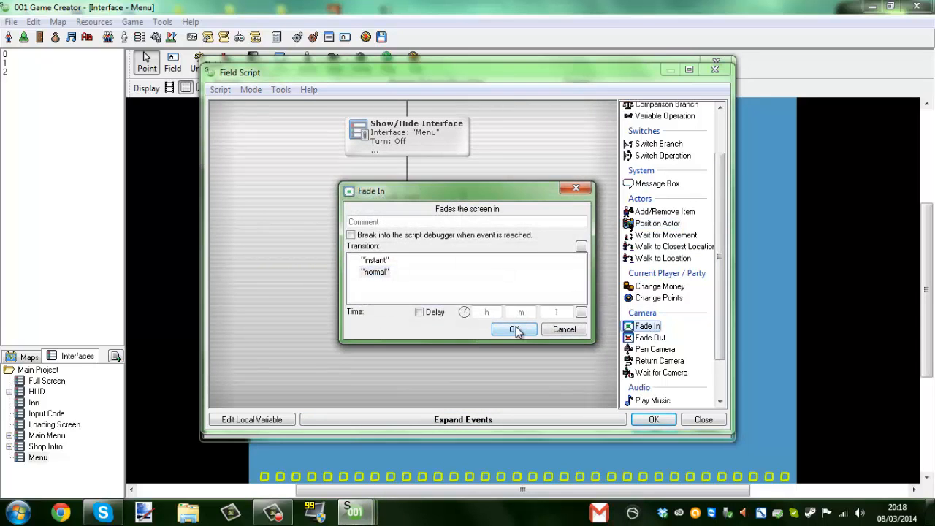
click(515, 330)
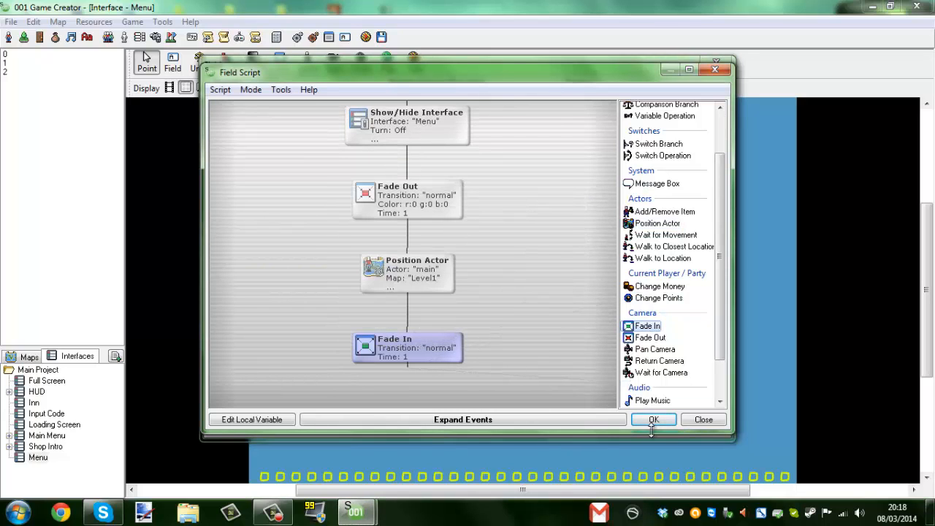
scroll(725, 356, down, 2)
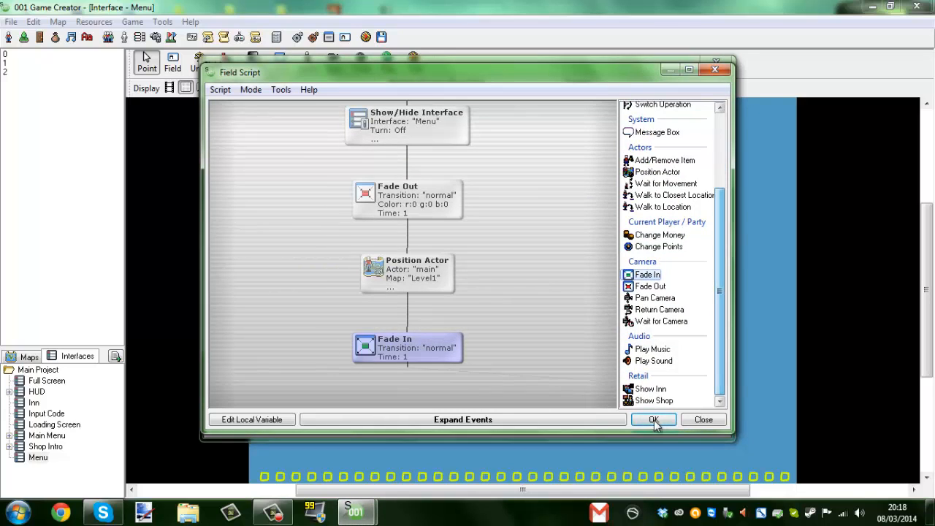
click(654, 419)
click(655, 427)
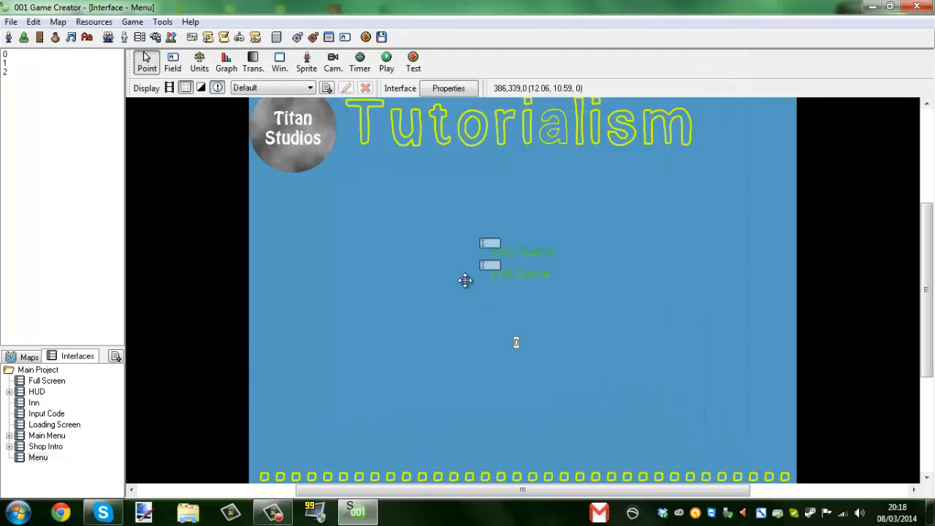
Step: Add a Quit Game event to the Activated trigger script of the Exit Game field and save the script and field
double_click(520, 269)
double_click(590, 99)
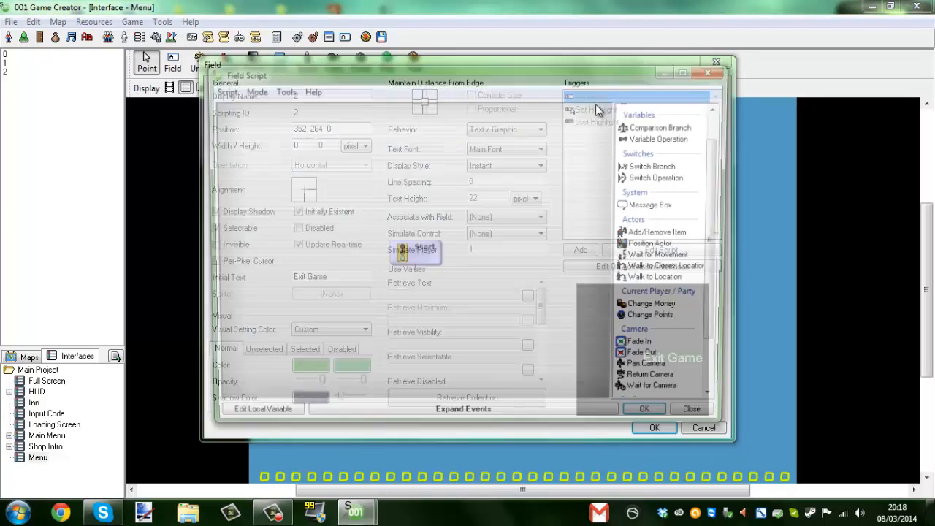
text(exi)
key(BackSpace)
key(BackSpace)
key(BackSpace)
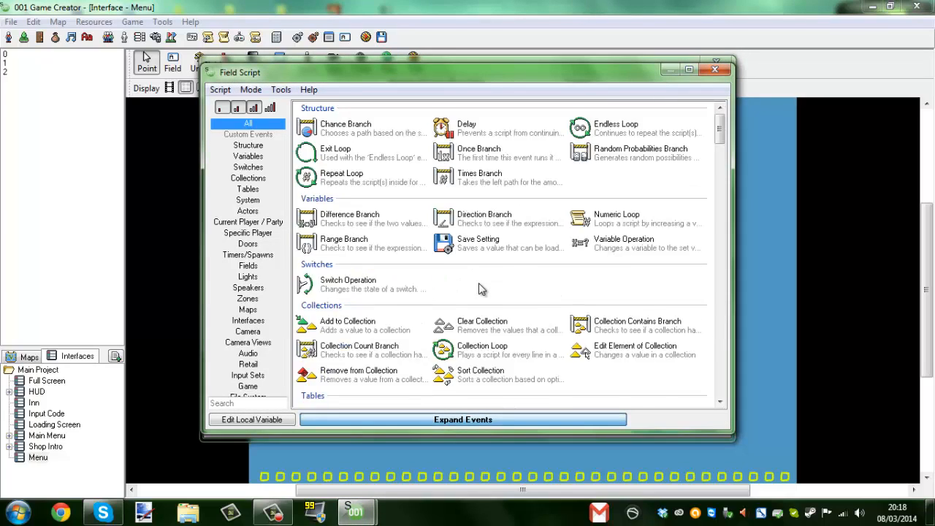
text(qit)
key(BackSpace)
key(BackSpace)
text(ut)
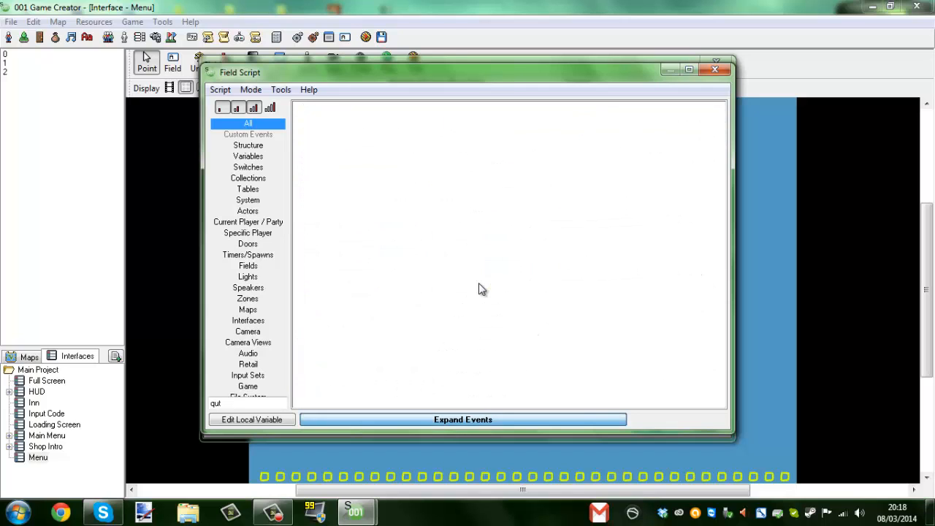
key(BackSpace)
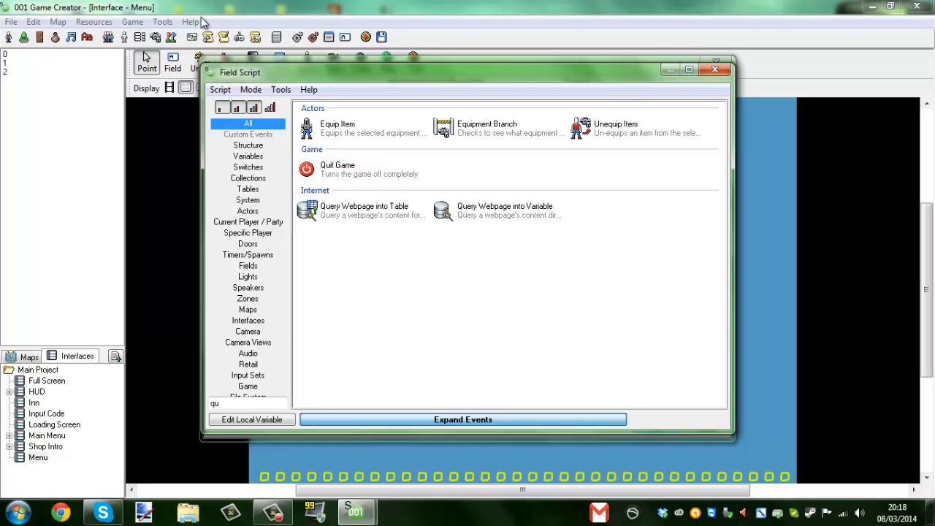
double_click(331, 165)
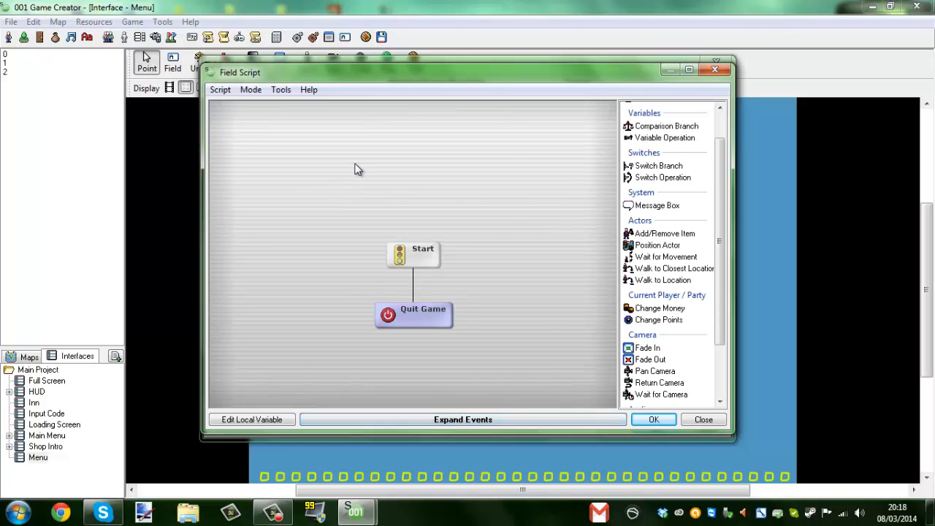
click(654, 420)
click(653, 426)
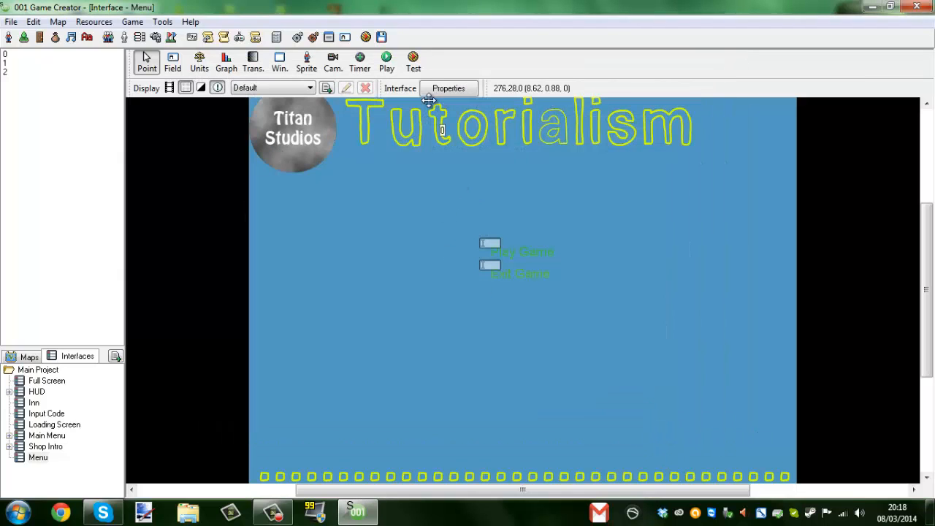
Step: Test-run the game to check the menu entries and close the game window
click(386, 62)
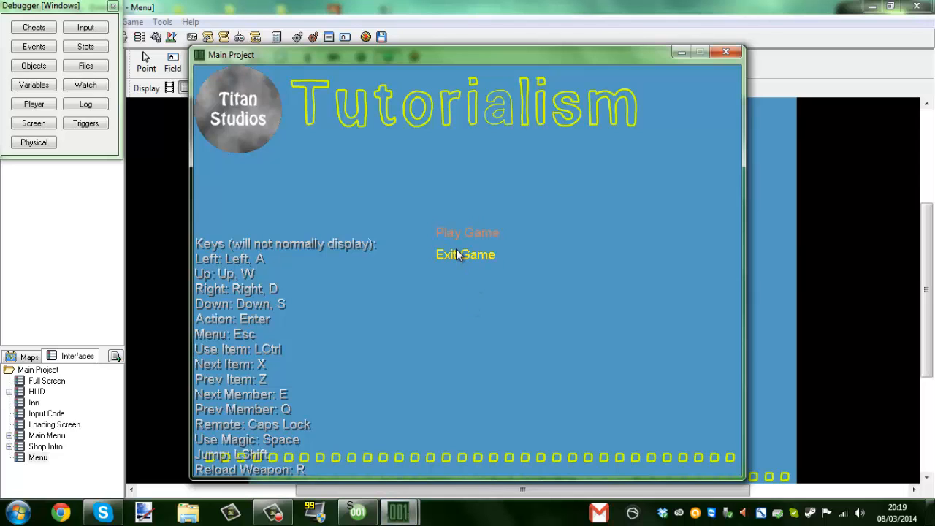
click(727, 52)
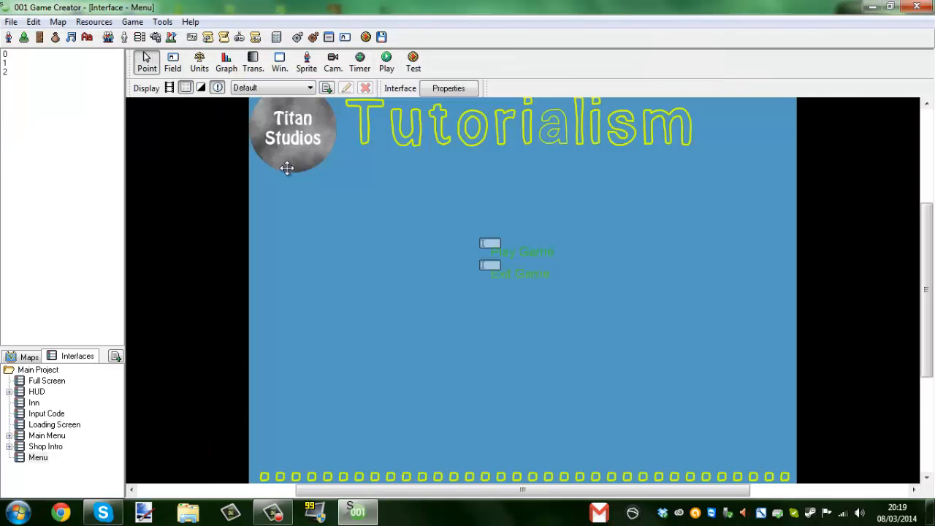
Step: Set the second Selected colour of the Play Game field to the basic bright red
double_click(511, 252)
click(264, 349)
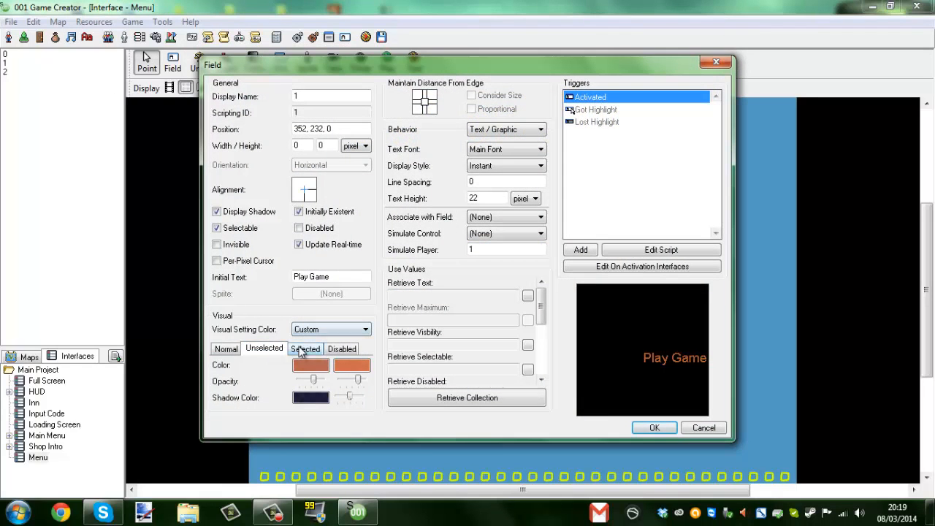
click(303, 349)
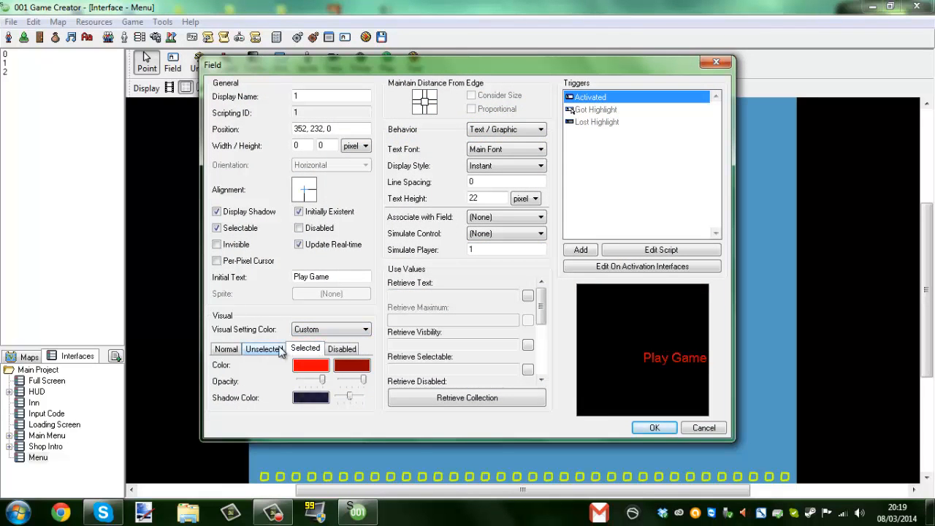
click(352, 366)
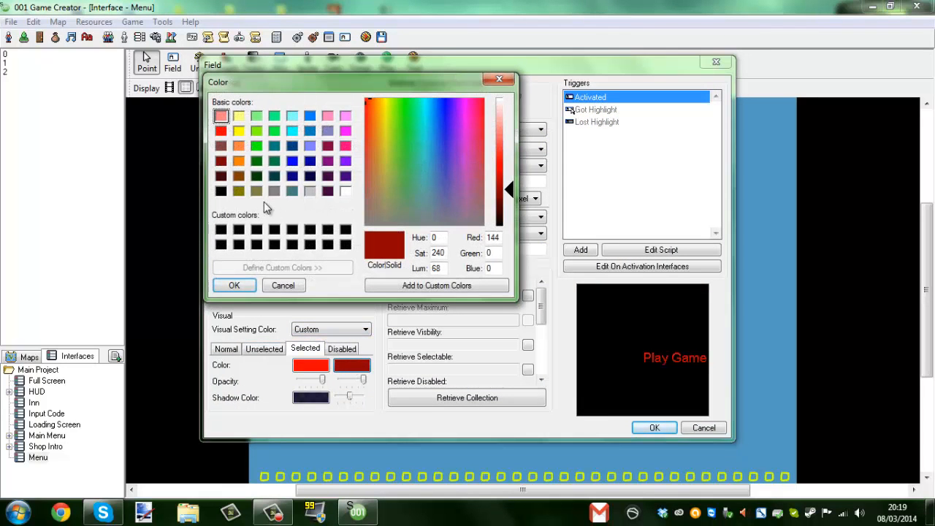
click(220, 131)
click(234, 285)
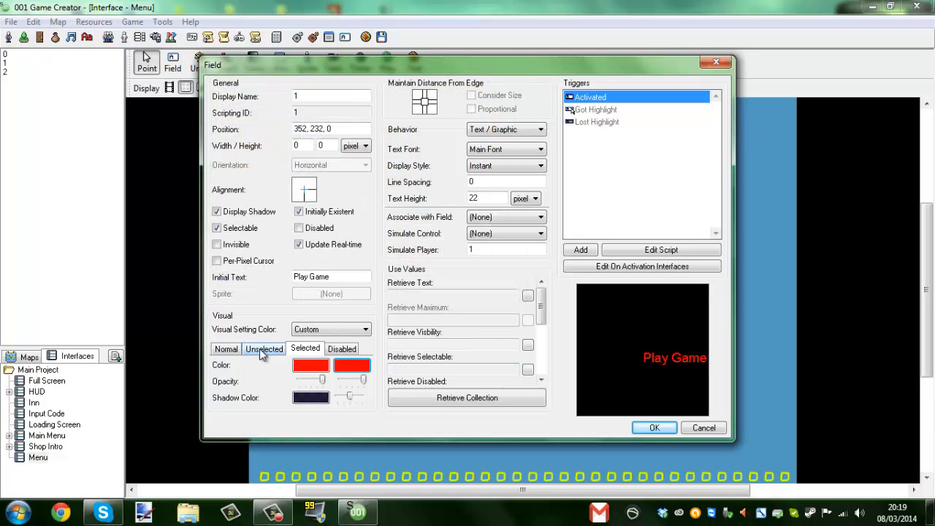
Step: Raise the opacity of the Play Game field's orange Unselected colours to the maximum and save the field
click(262, 351)
click(310, 365)
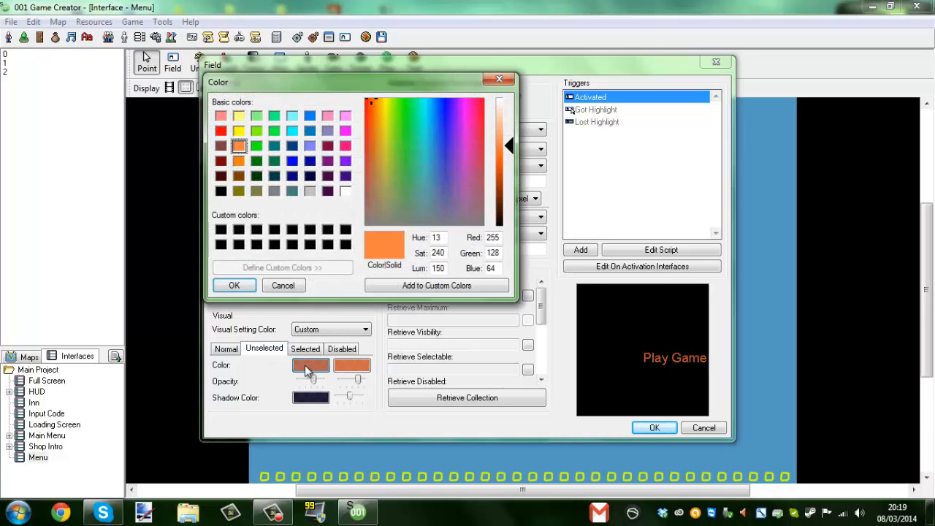
click(234, 285)
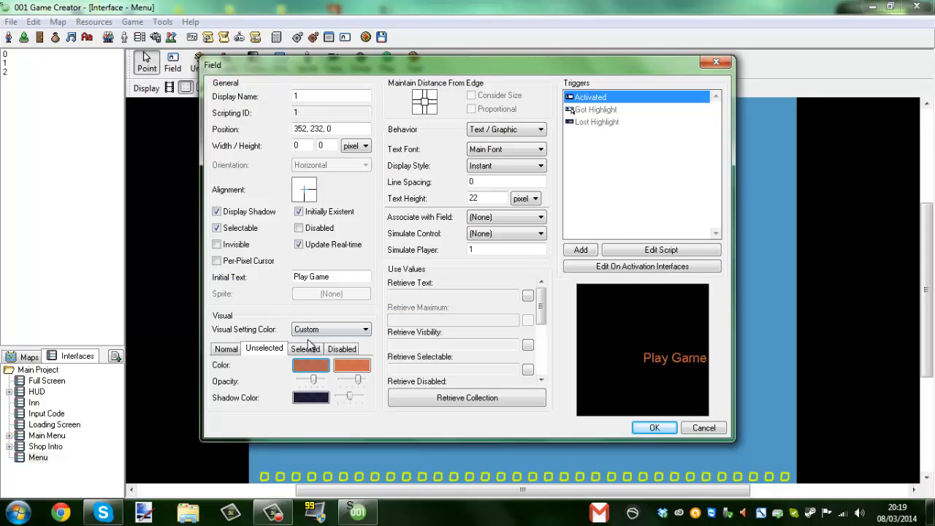
click(313, 331)
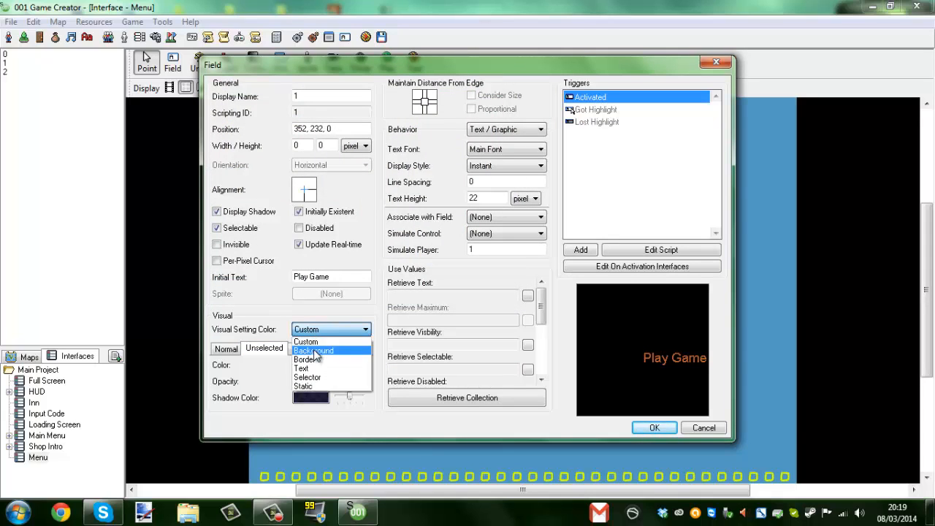
click(313, 342)
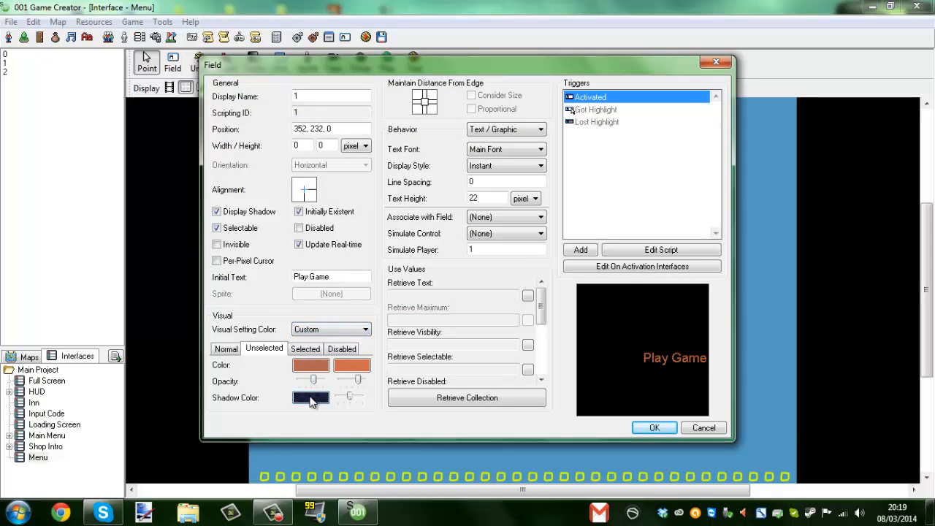
drag(313, 380, 364, 379)
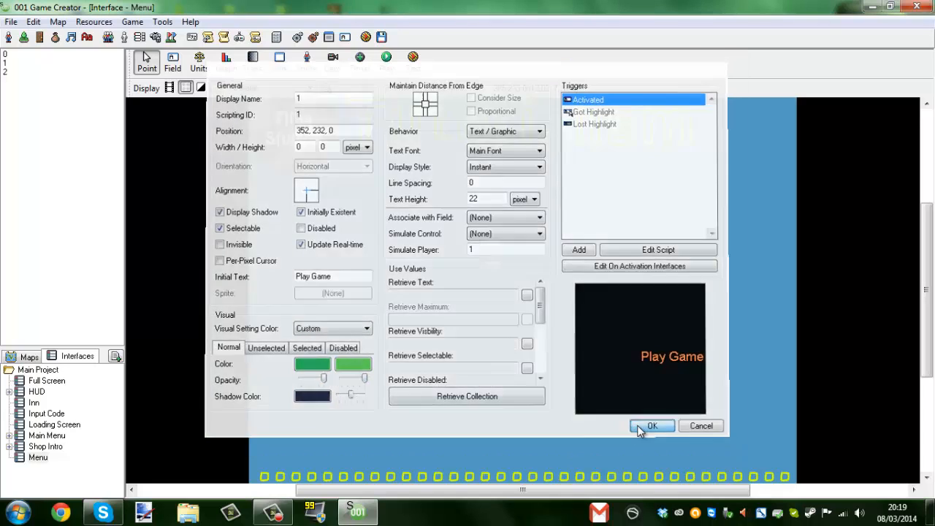
click(652, 425)
Step: Set both Normal colours of the Play Game field to bright green (0, 255, 0) and save the field
double_click(511, 251)
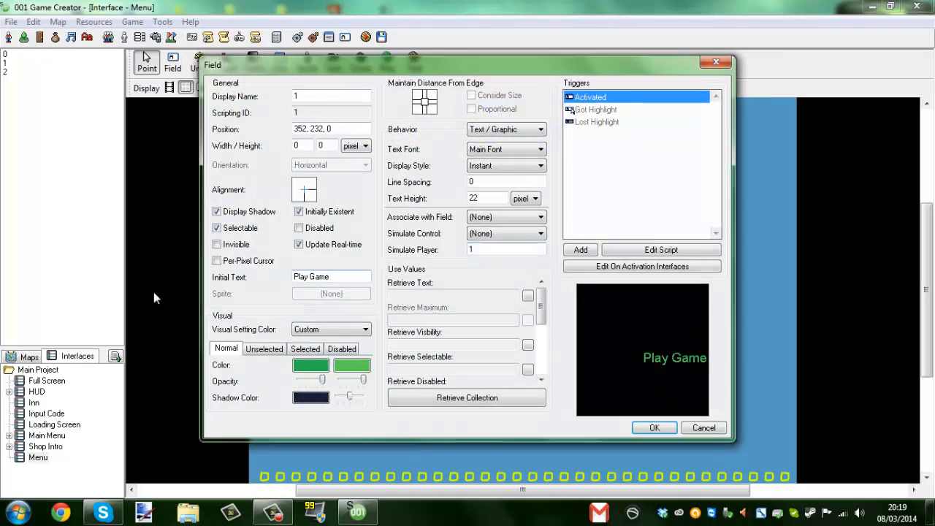
click(264, 350)
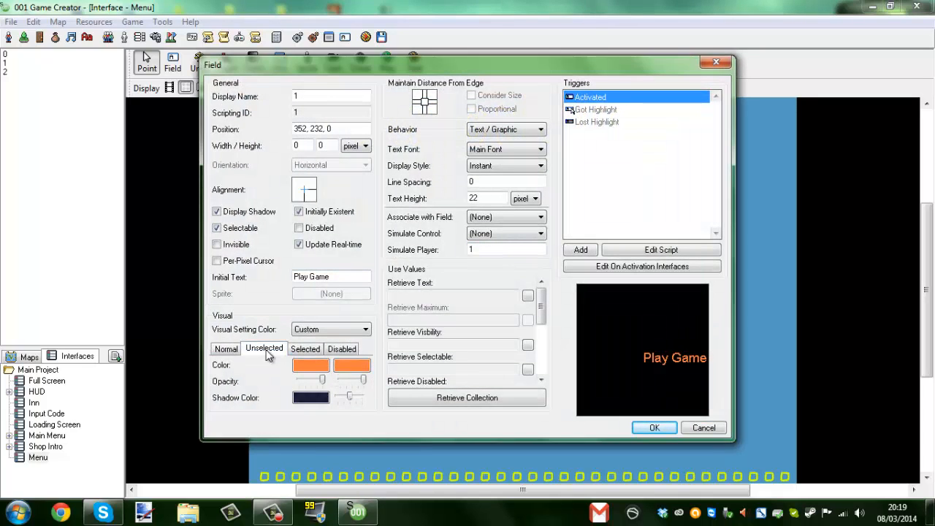
click(228, 349)
click(322, 366)
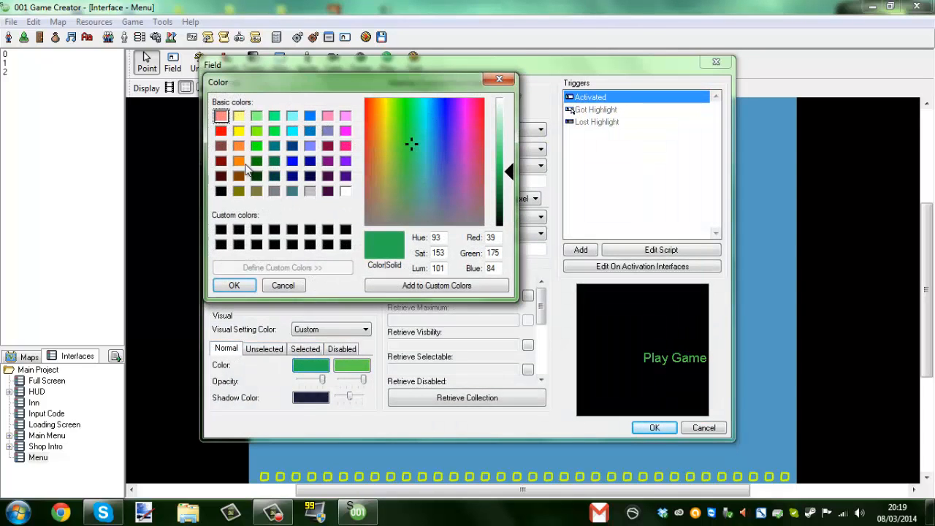
click(257, 146)
click(234, 285)
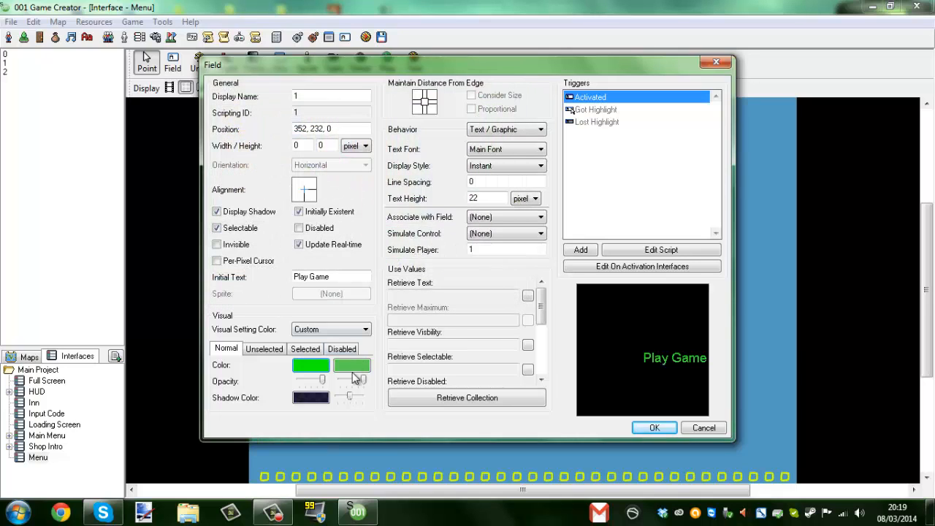
click(311, 366)
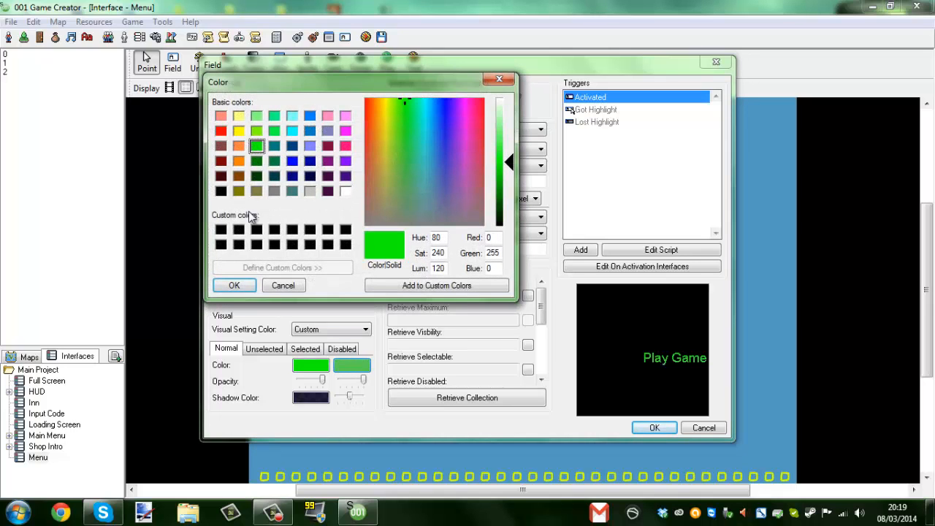
click(235, 285)
click(654, 429)
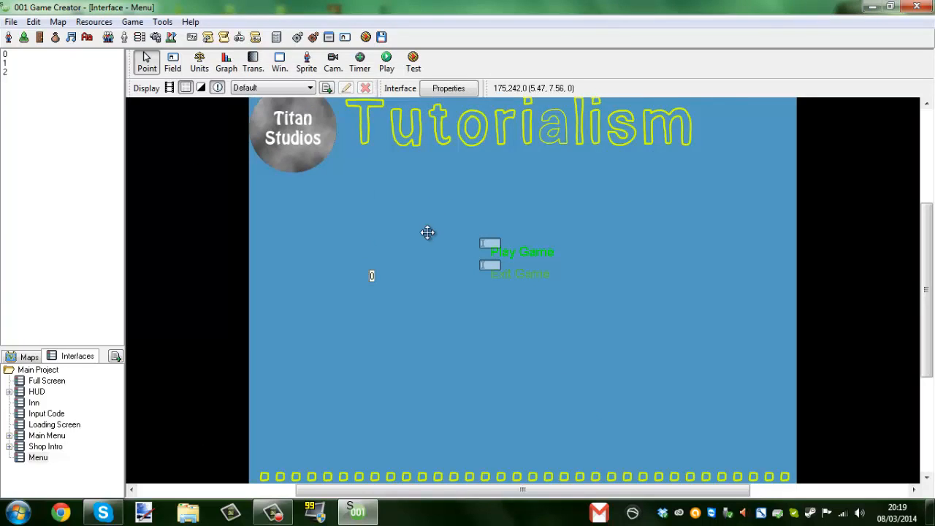
Step: Set both Normal colours of the Exit Game field to bright green (0, 255, 0), check its Selected colours and save the field
double_click(516, 269)
click(313, 366)
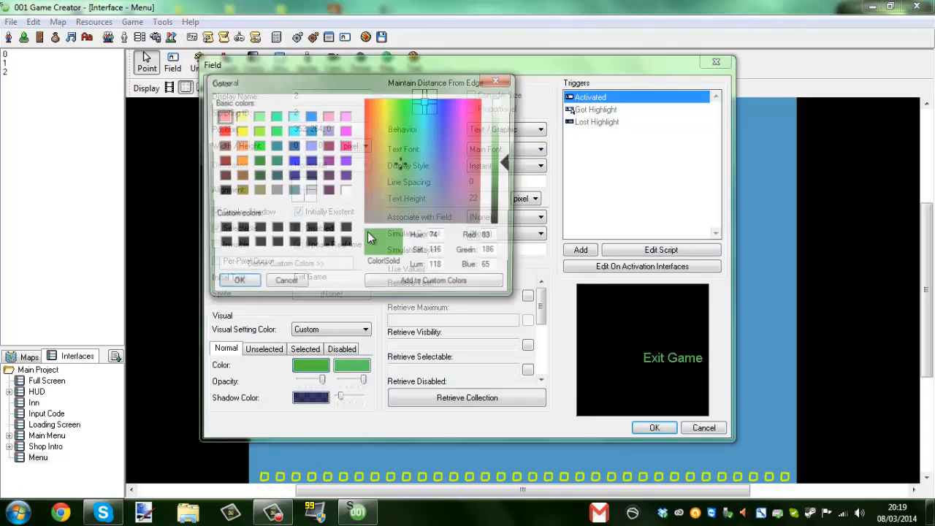
click(234, 285)
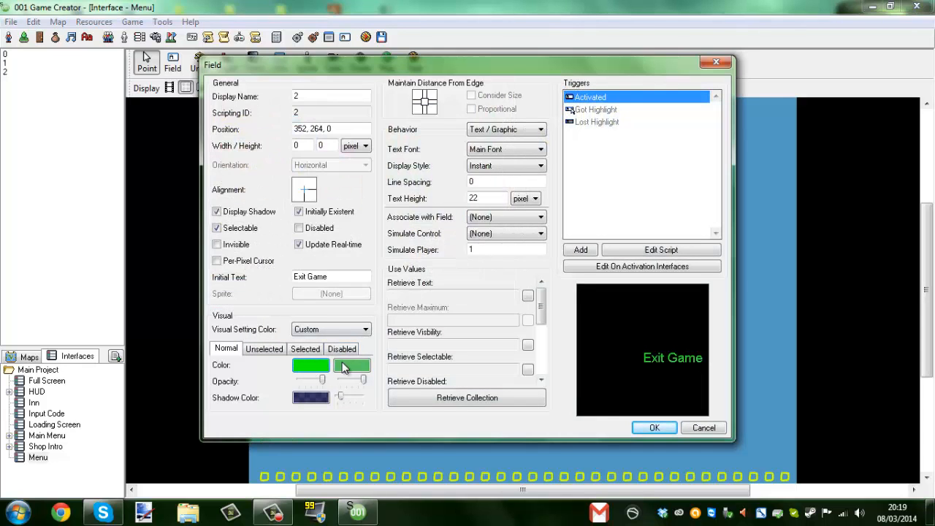
click(348, 366)
click(256, 146)
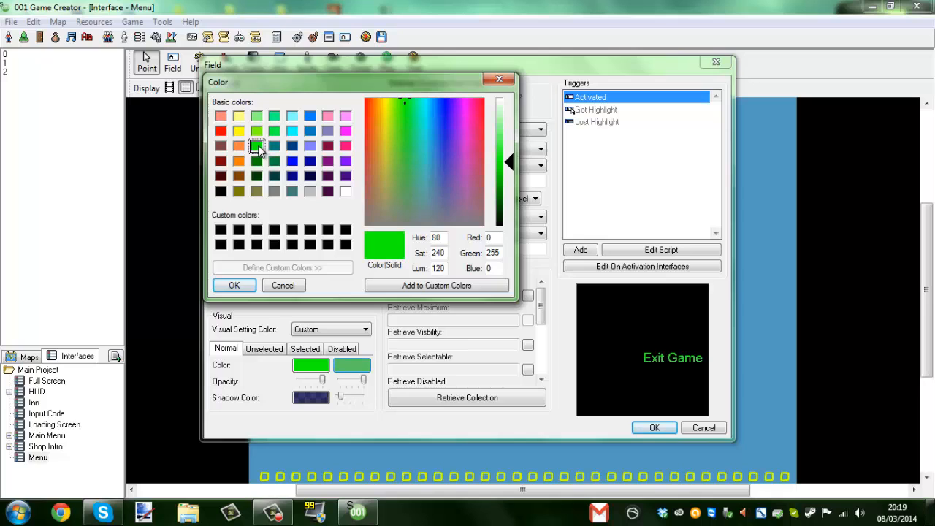
click(234, 285)
click(264, 348)
click(305, 348)
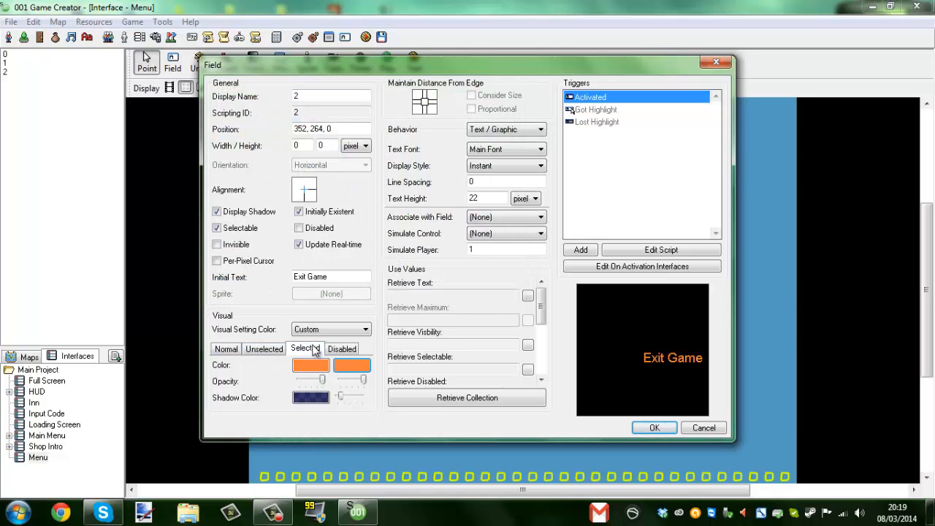
click(655, 427)
Step: Lower the shadow opacity of the Play Game field, save it, and test-run the game to check the menu
double_click(514, 254)
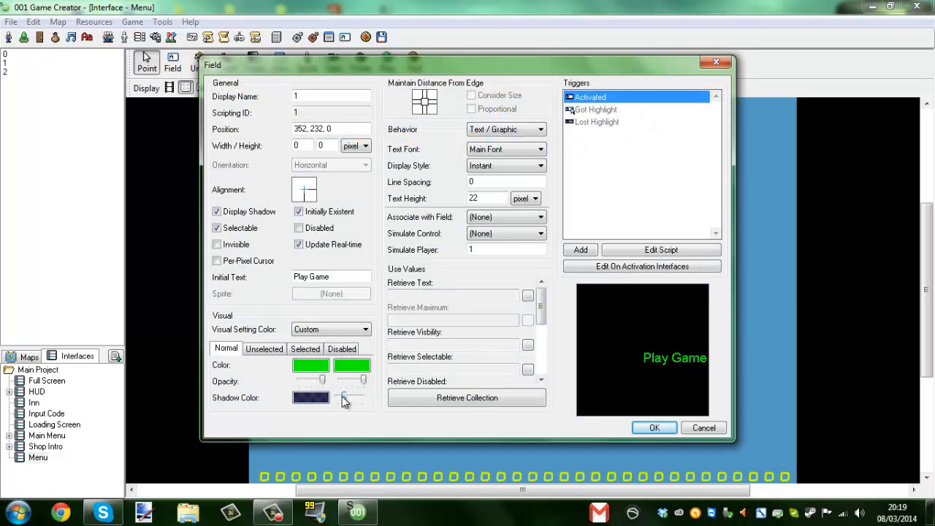
click(654, 429)
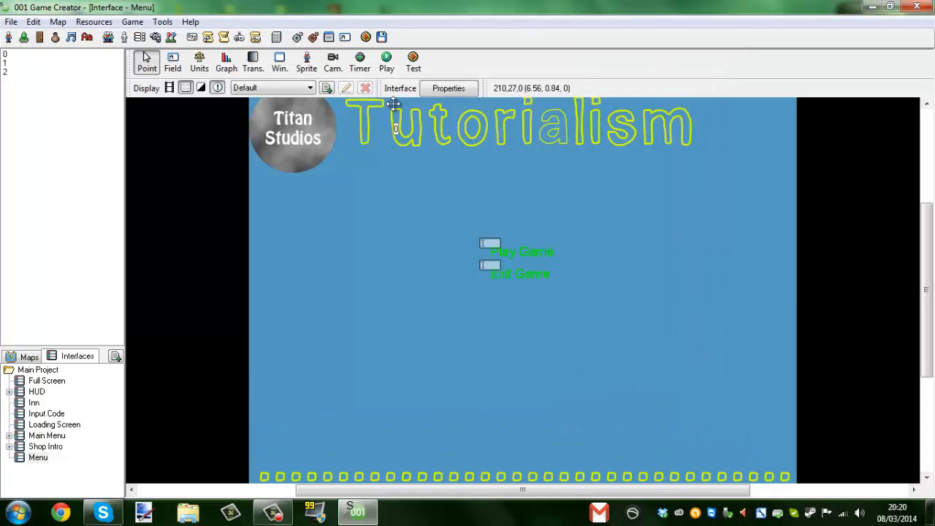
click(388, 62)
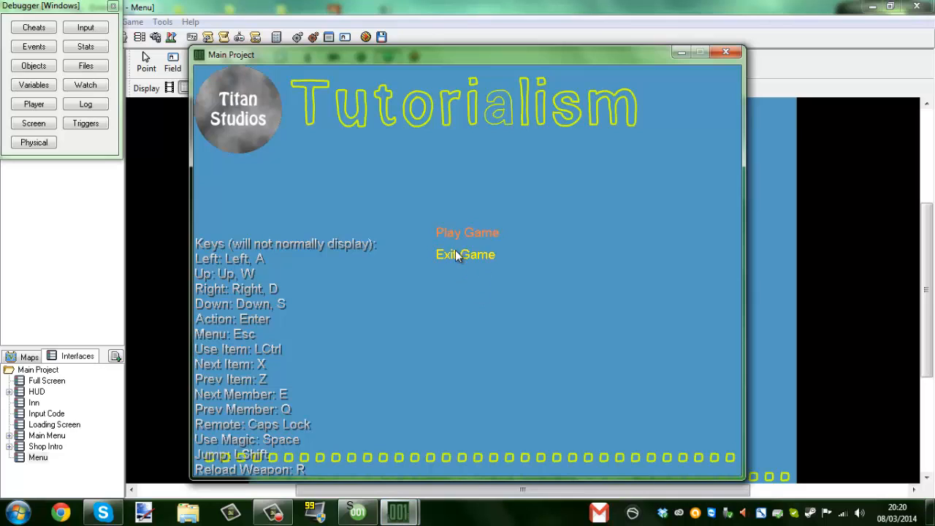
click(725, 53)
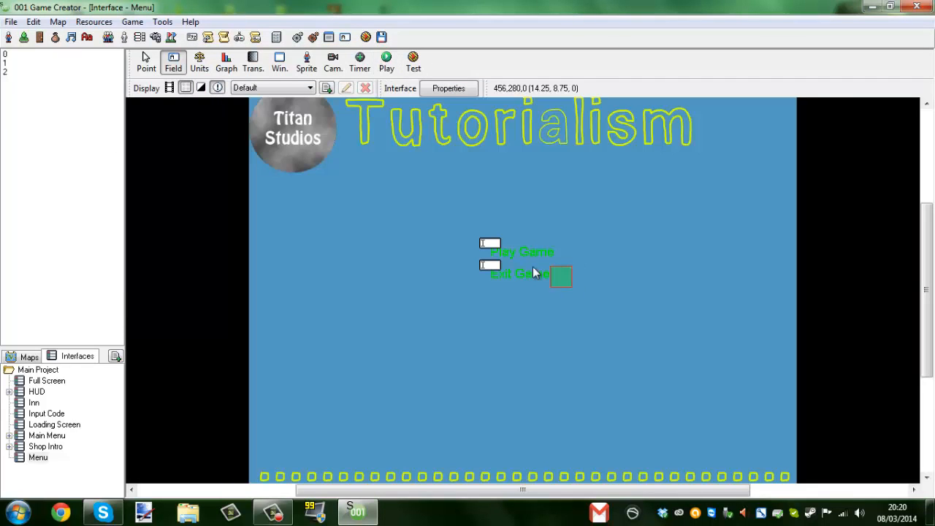
Step: Check the Play Game field's settings and close them without changes
click(146, 62)
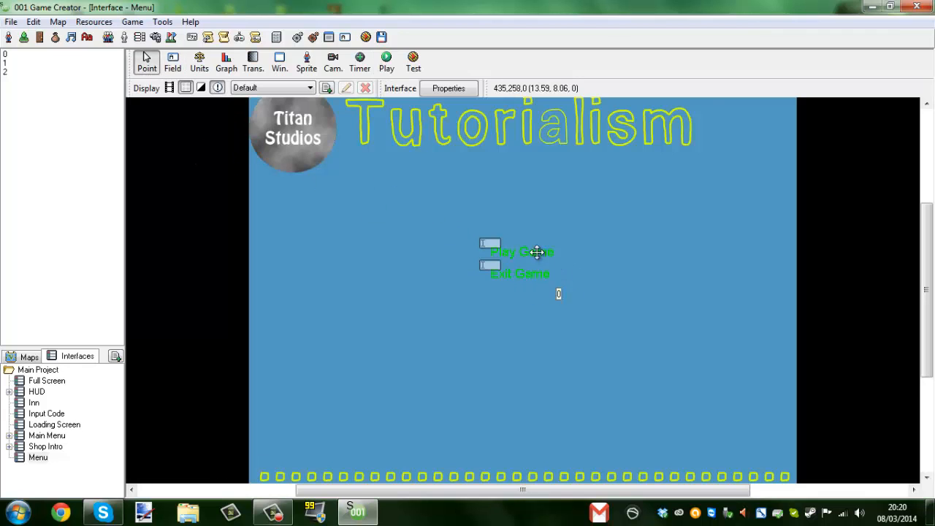
double_click(538, 252)
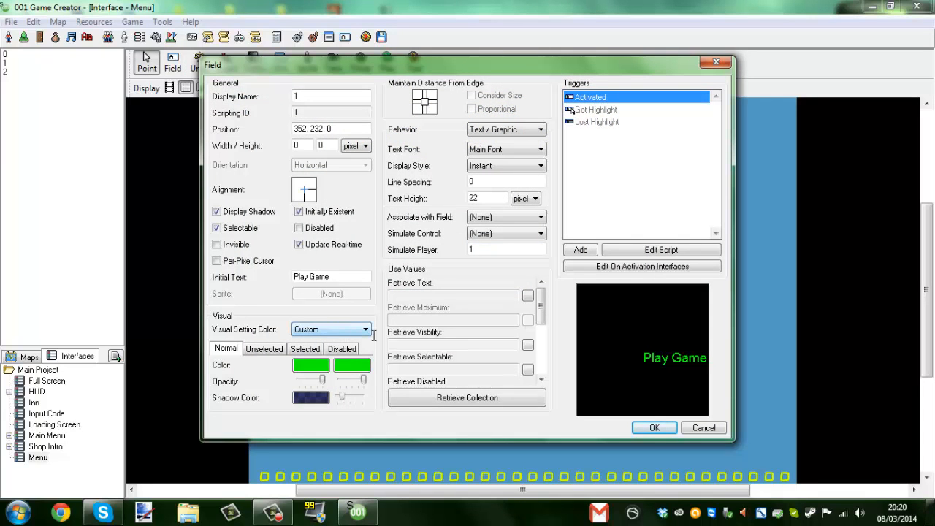
click(704, 427)
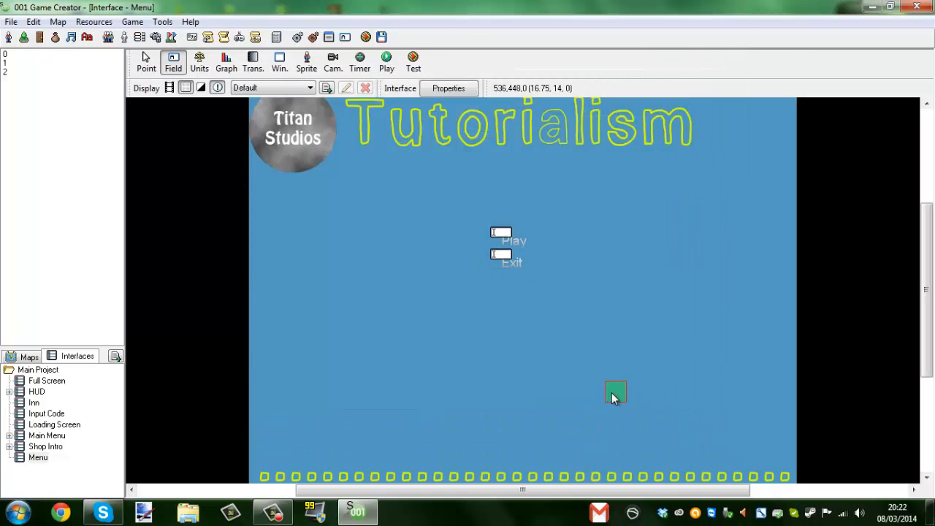
Step: Test-run the game, choose Play on the menu, walk the character around Level1 and close the game
click(387, 62)
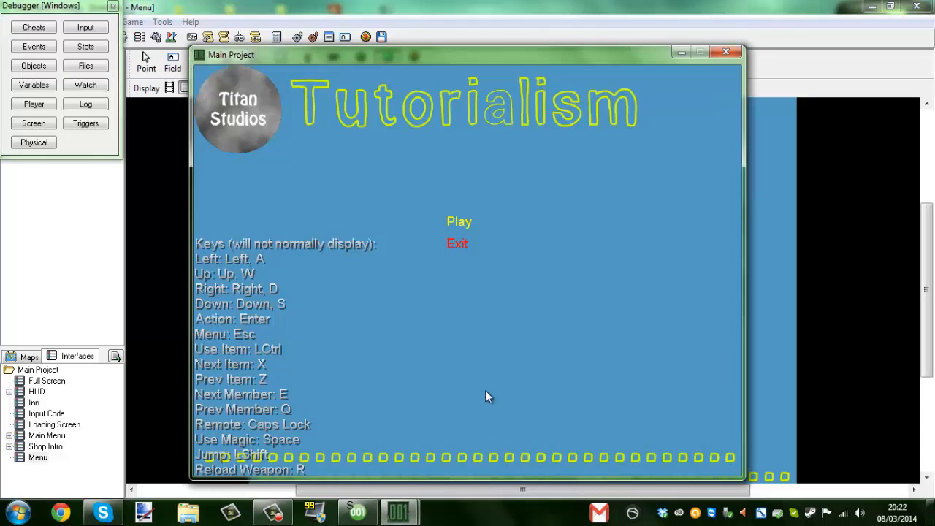
click(459, 224)
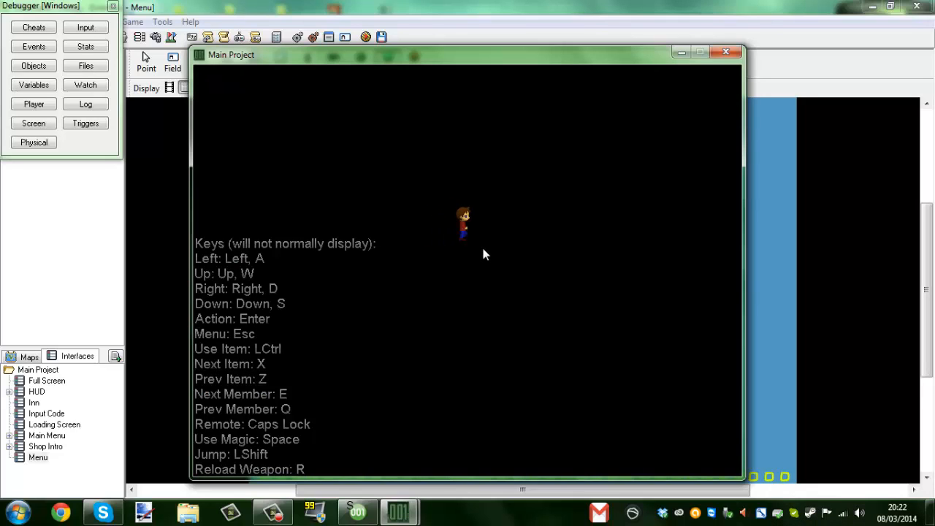
key(Right)
key(Down)
key(Left)
key(Right)
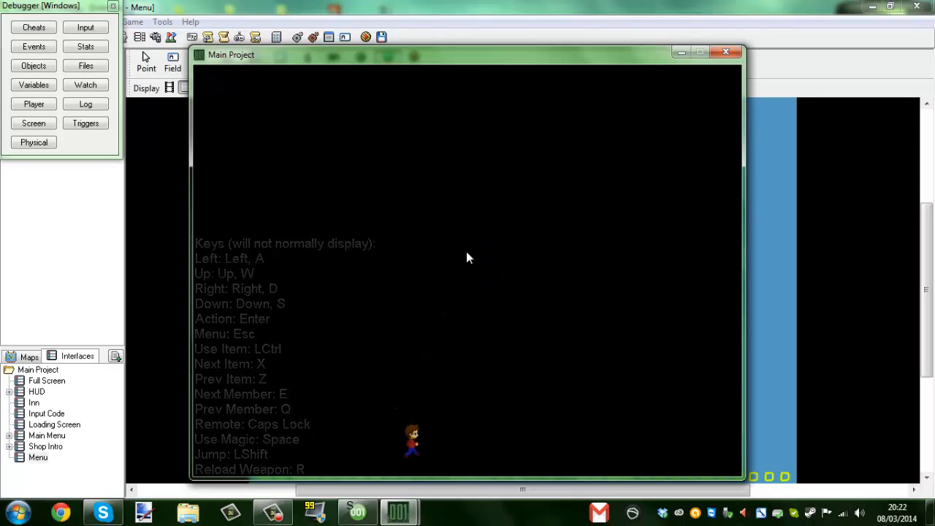
key(Right)
key(Up)
click(726, 52)
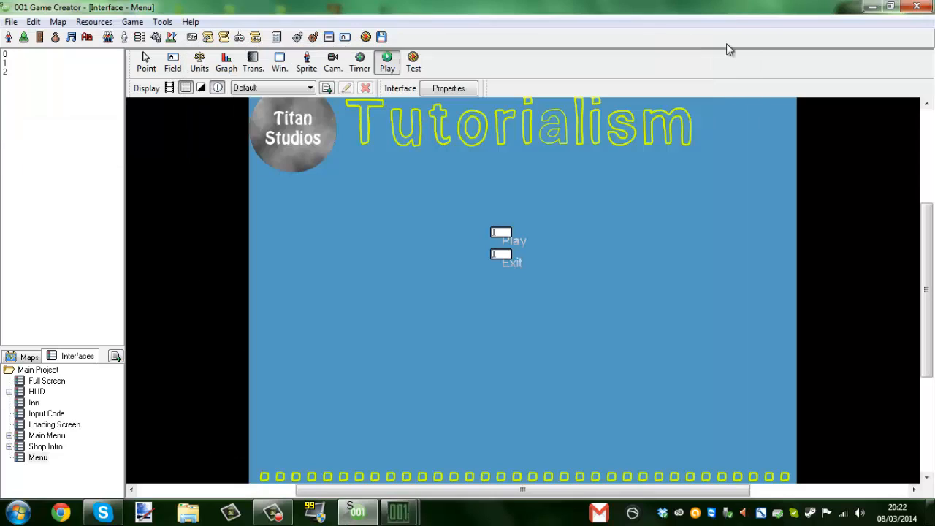
mouse_move(398, 512)
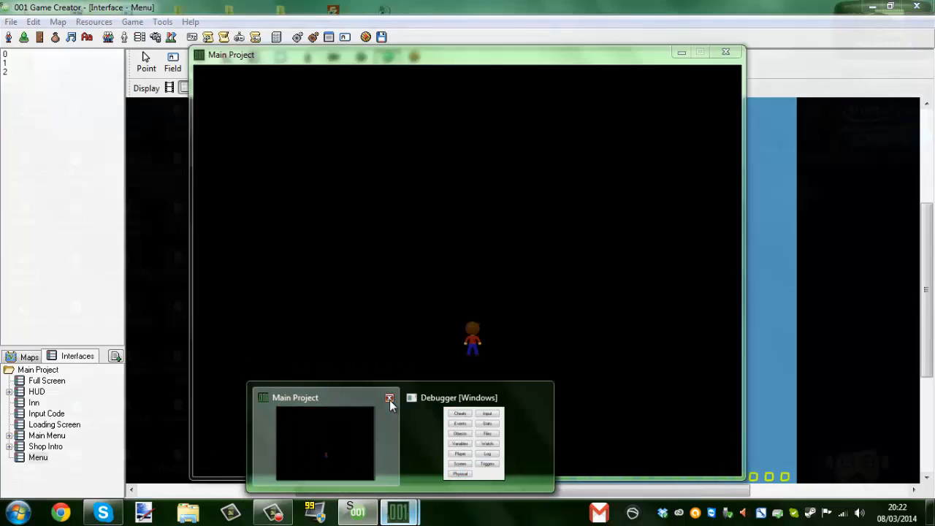
click(389, 398)
click(406, 56)
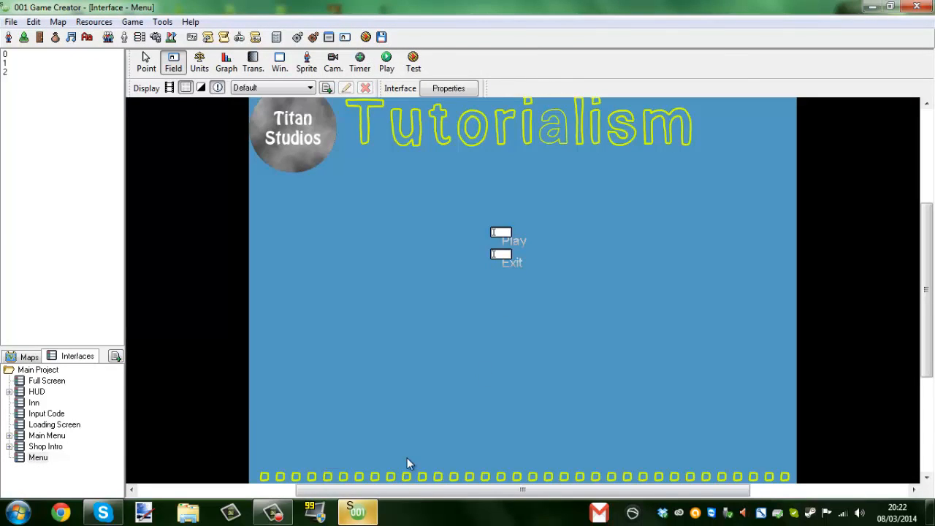
Step: Test-run the game again and choose Exit to check that it quits
click(492, 379)
click(690, 429)
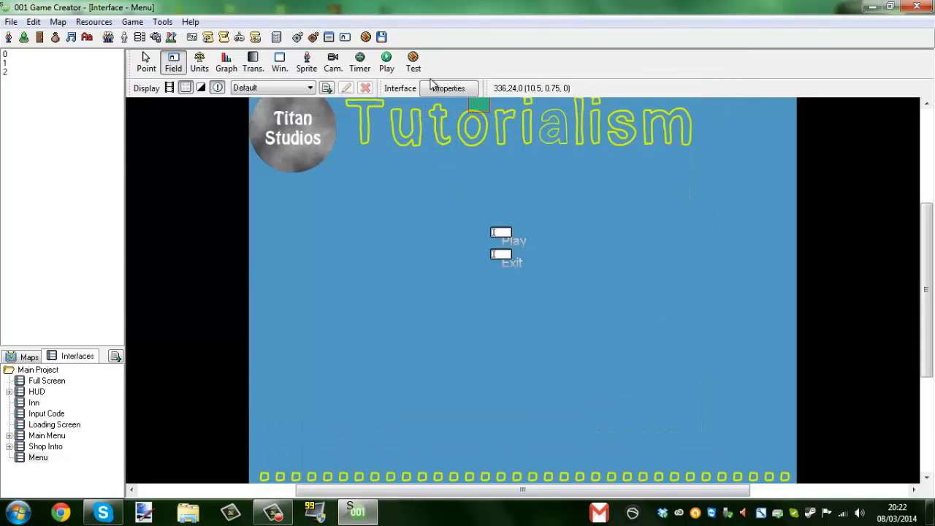
click(387, 62)
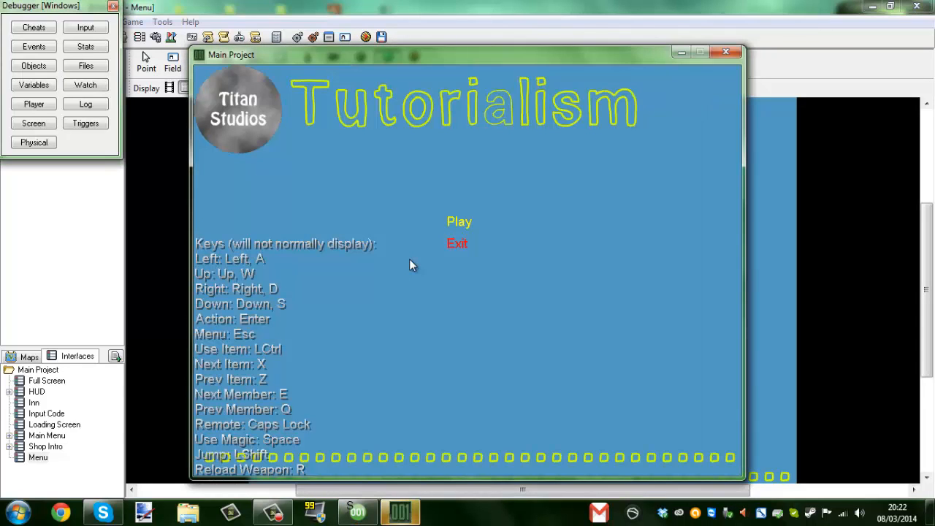
click(454, 243)
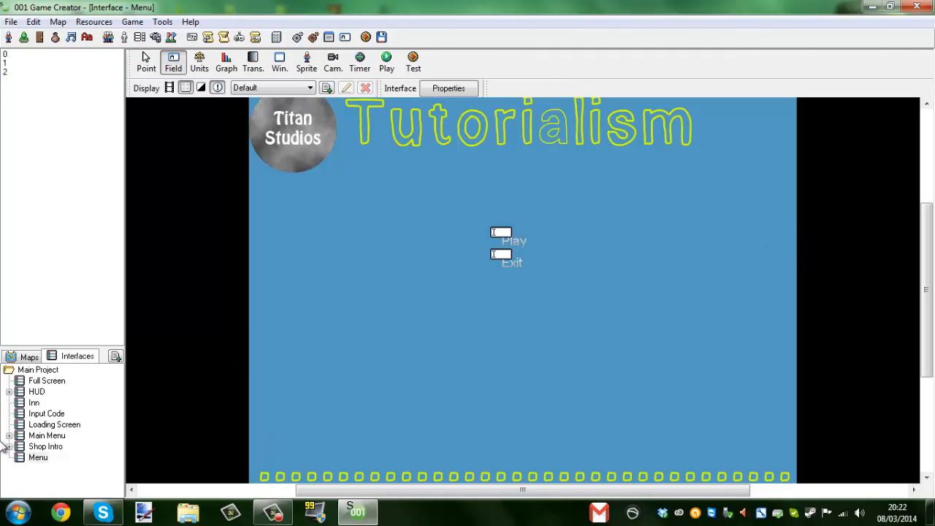
Step: Open the Level1 map and fill its whole area with the dark green grass tile
click(22, 356)
double_click(38, 392)
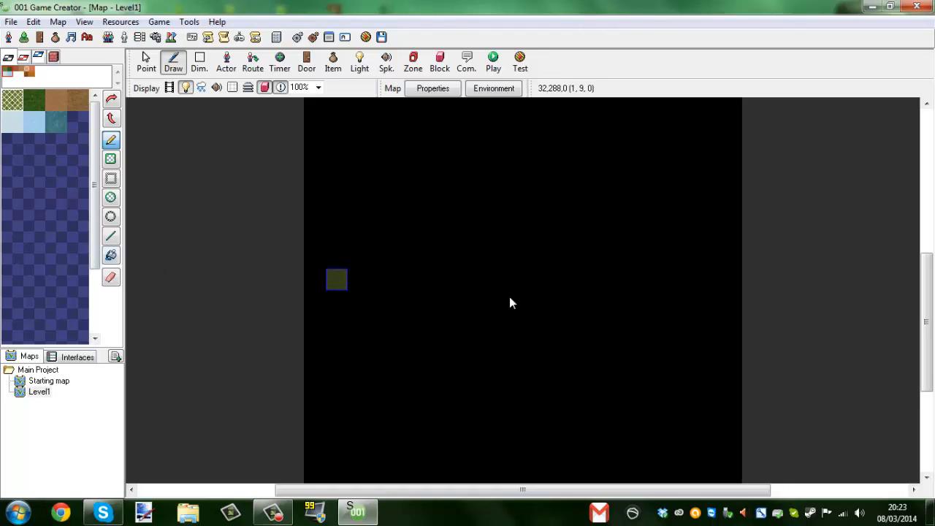
scroll(509, 302, down, 1)
click(110, 255)
click(34, 99)
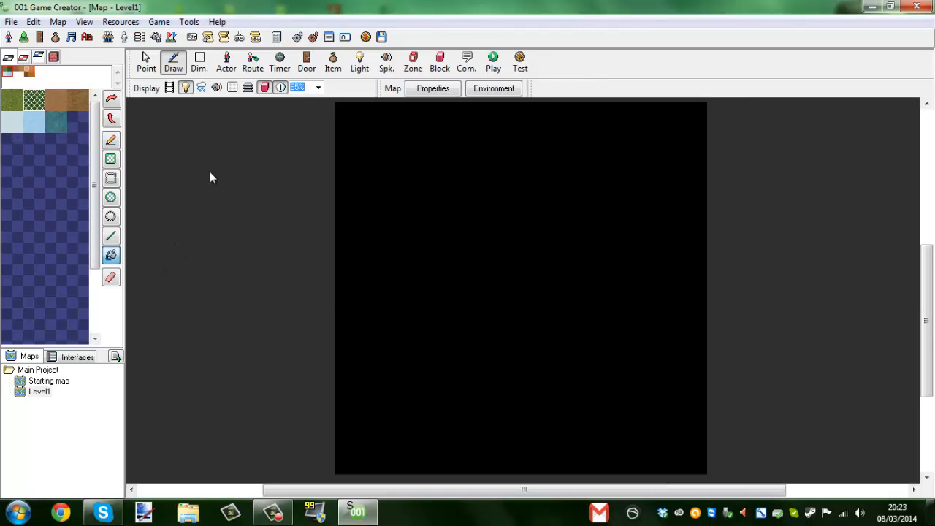
click(218, 307)
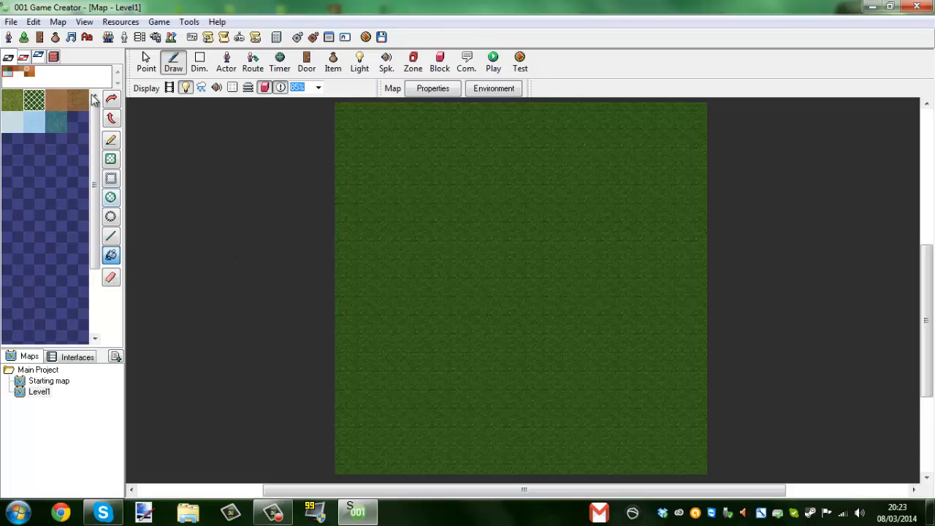
Step: Draw a filled elliptical pond with the water tile in the upper-left part of Level1's grass
click(111, 217)
click(55, 122)
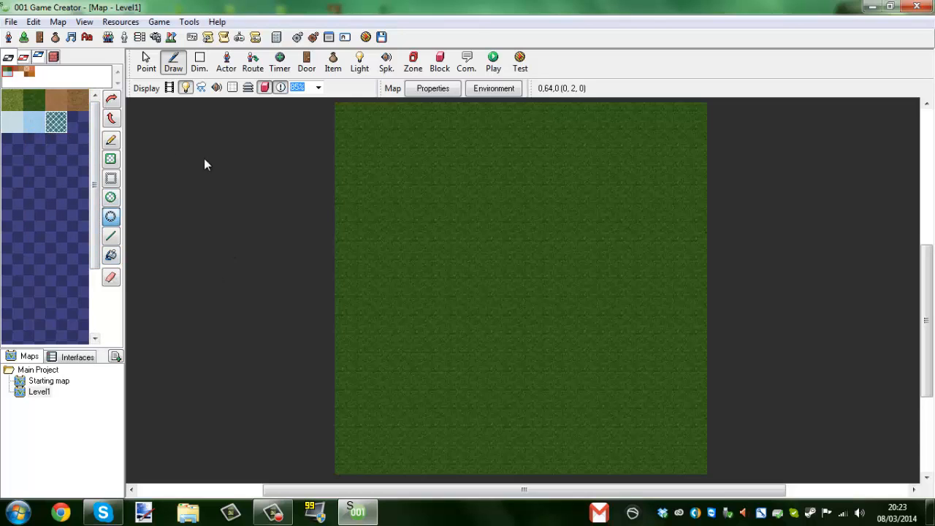
drag(389, 148, 499, 259)
key(ctrl+z)
click(111, 197)
drag(381, 149, 495, 279)
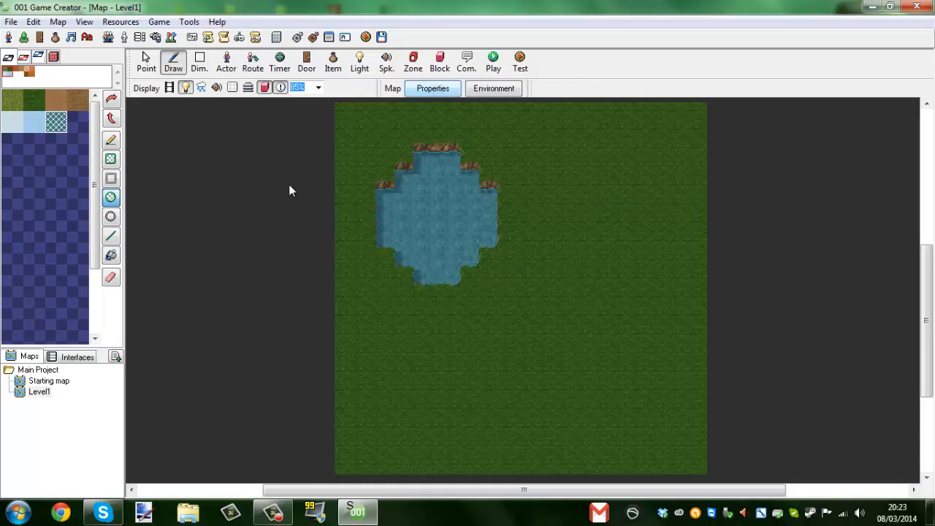
Step: Delete the Fade In event from the Activated script of the Menu interface's Play field and save the field
click(73, 358)
double_click(38, 458)
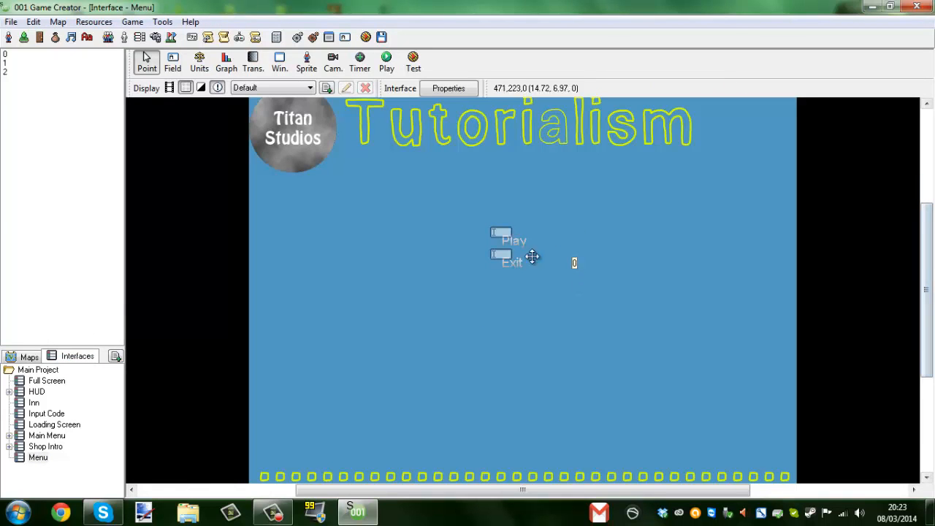
double_click(515, 241)
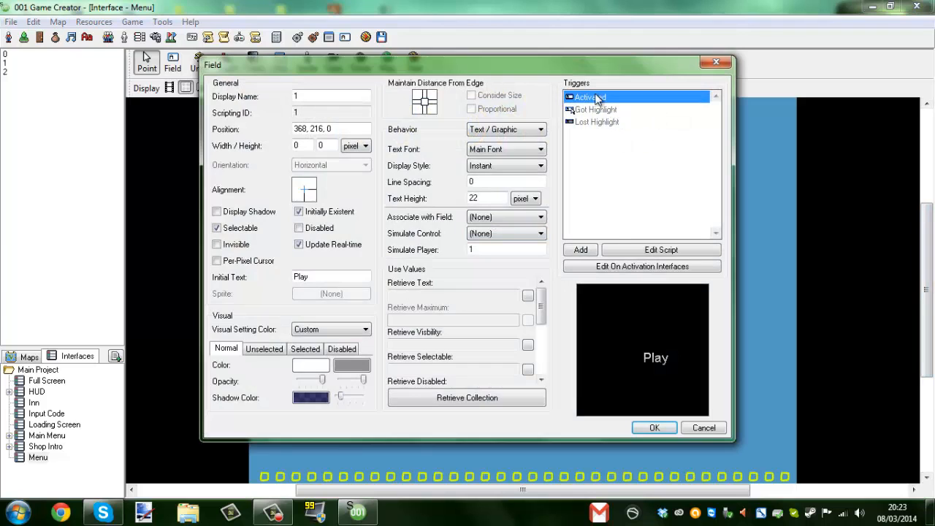
double_click(598, 98)
drag(487, 361, 516, 222)
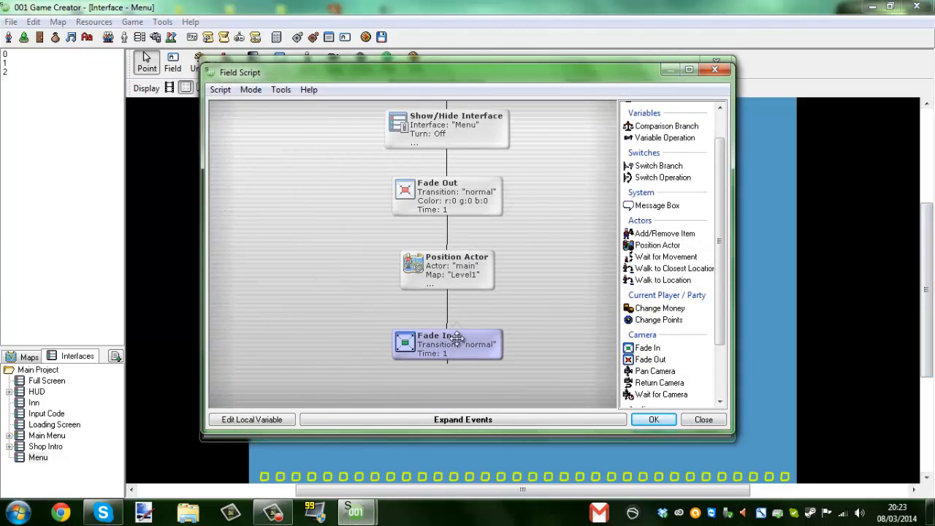
key(Delete)
click(648, 423)
click(649, 426)
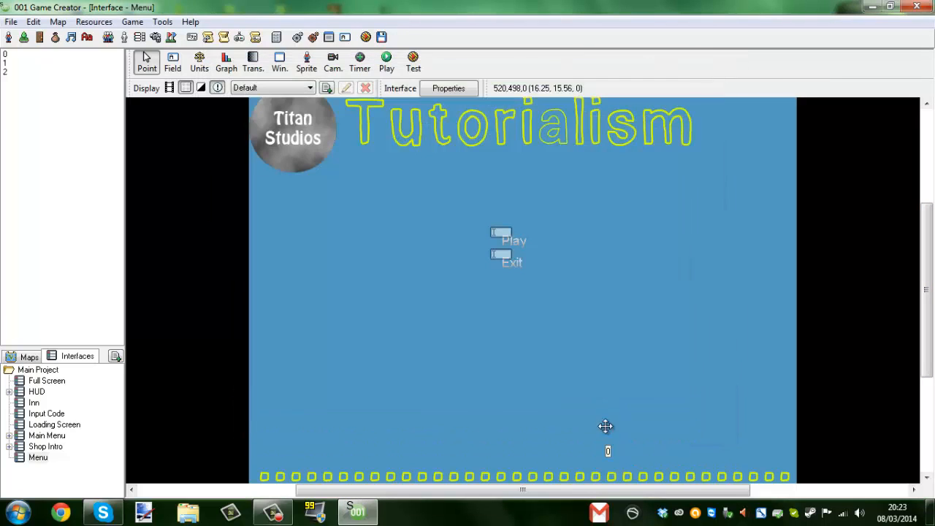
Step: Save the Menu interface, check the Level1 map and open the Starting map
click(33, 355)
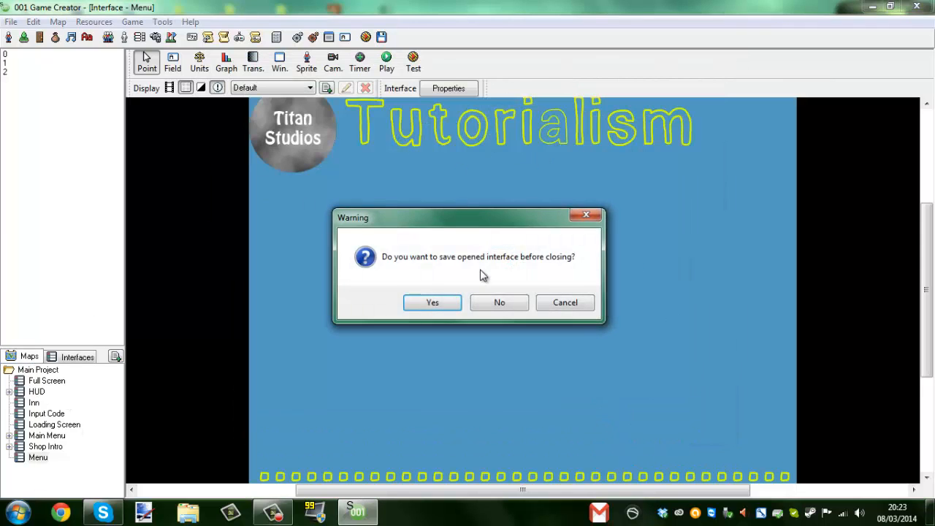
click(416, 301)
double_click(45, 392)
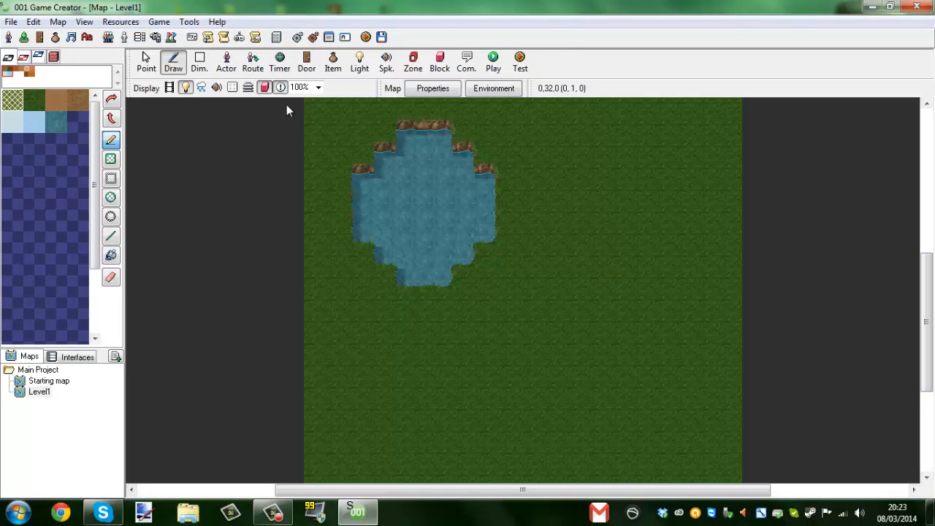
double_click(49, 381)
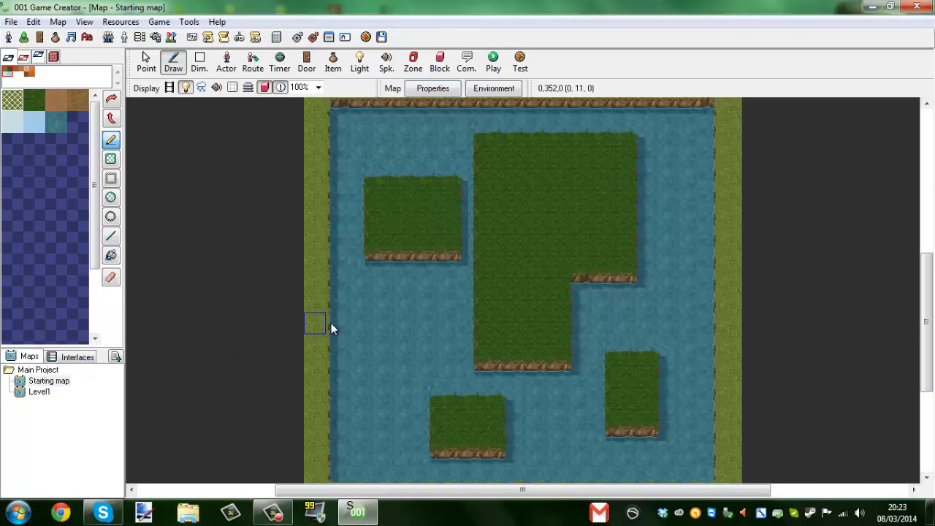
Step: Test-run the game from the Starting map, choose Play on the menu and close the game
key(F5)
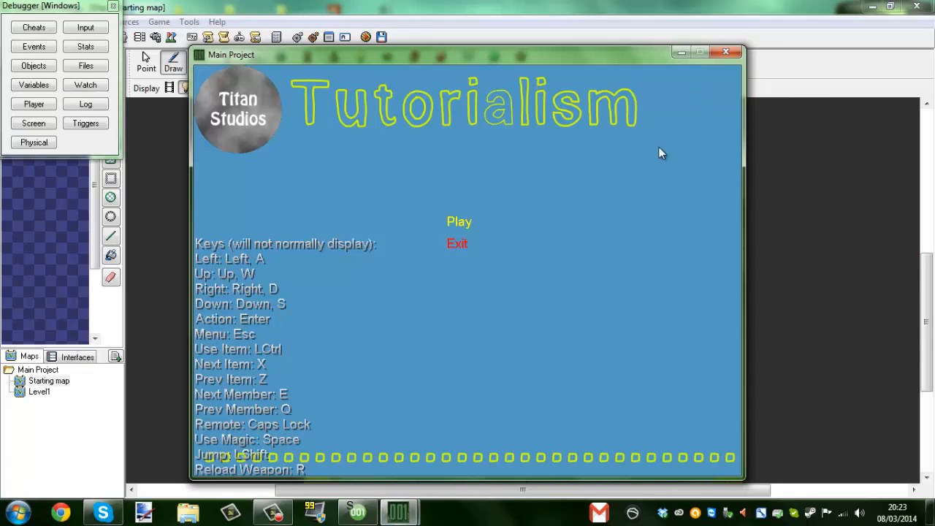
click(459, 221)
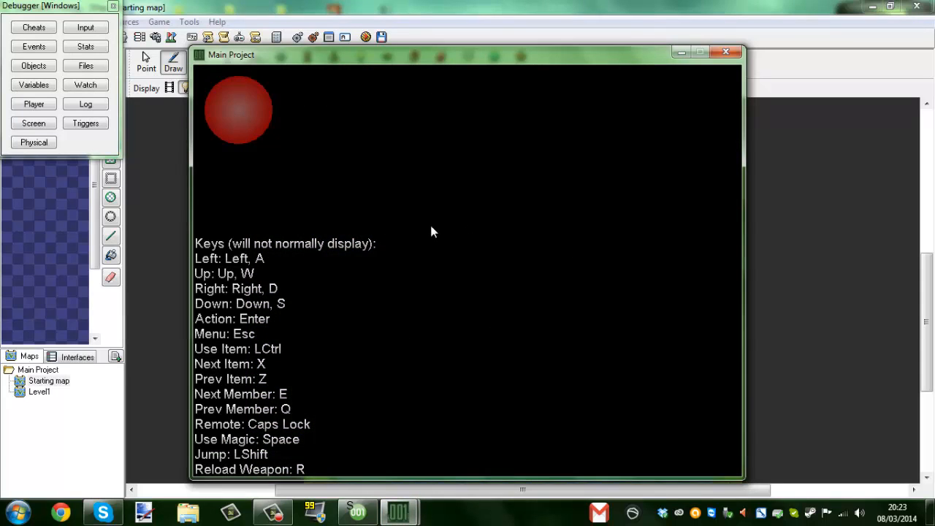
click(735, 54)
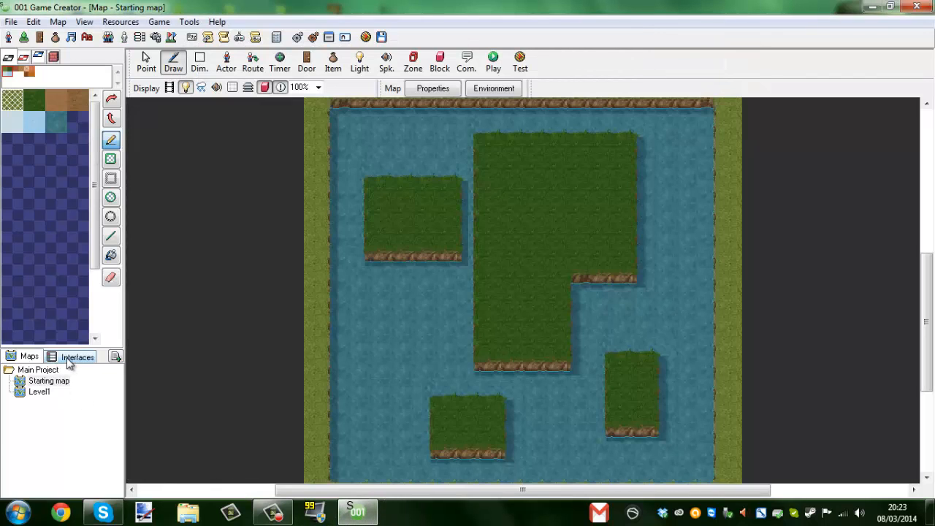
Step: Reopen the Menu interface and check its interface properties without changing them
click(70, 357)
double_click(38, 458)
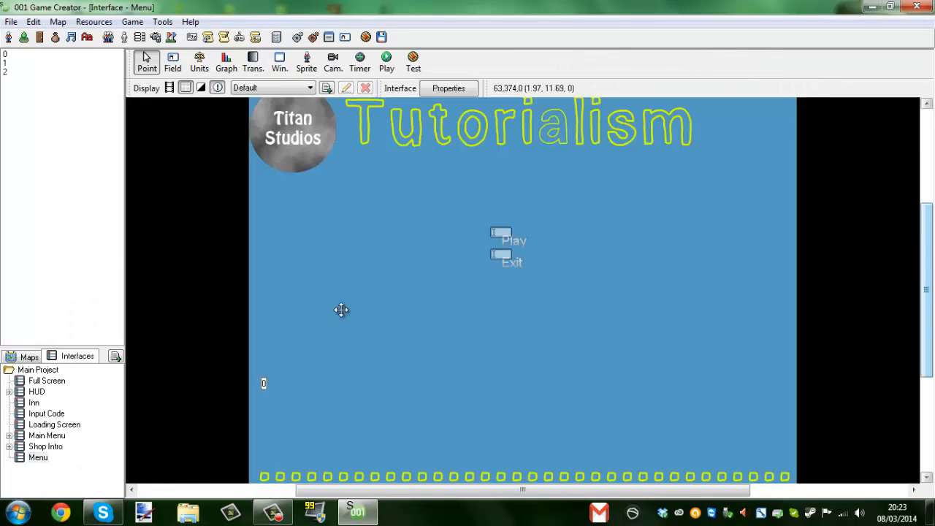
click(448, 88)
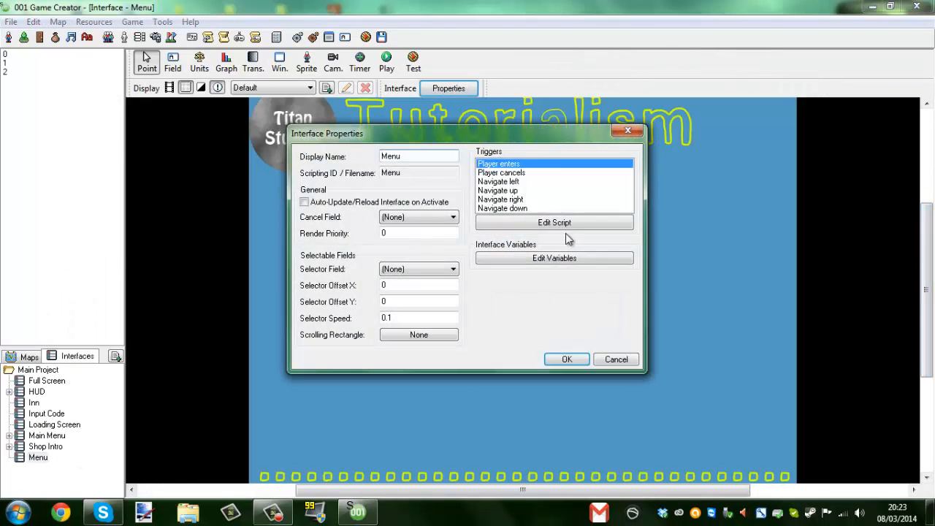
click(617, 360)
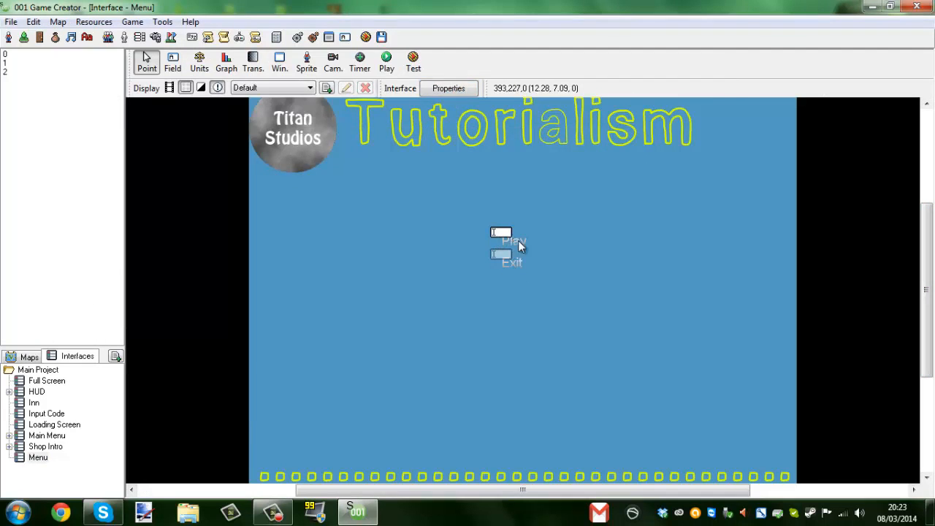
Step: In the Play field's Activated script, move Start and Show/Hide Interface up and disconnect Show/Hide Interface from Fade Out, keeping it linked to Start
double_click(519, 241)
double_click(625, 100)
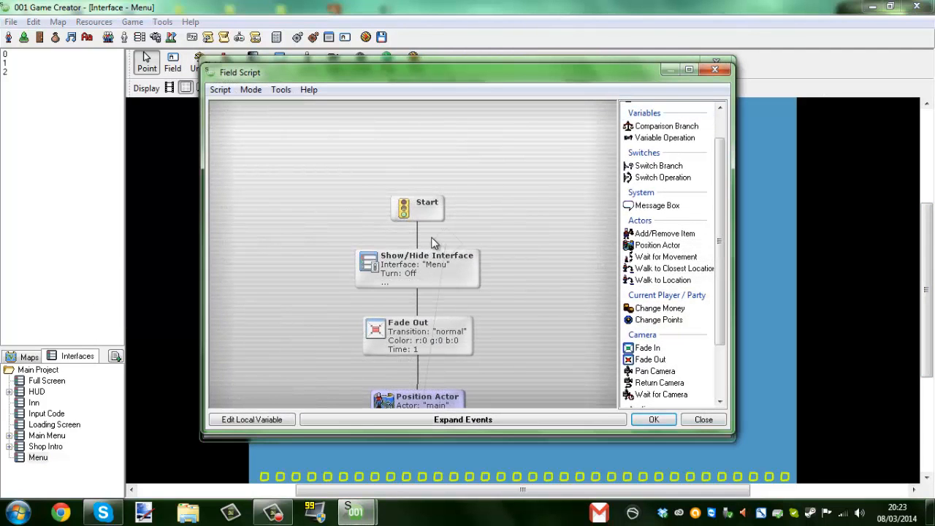
drag(419, 212, 426, 173)
drag(407, 284, 421, 248)
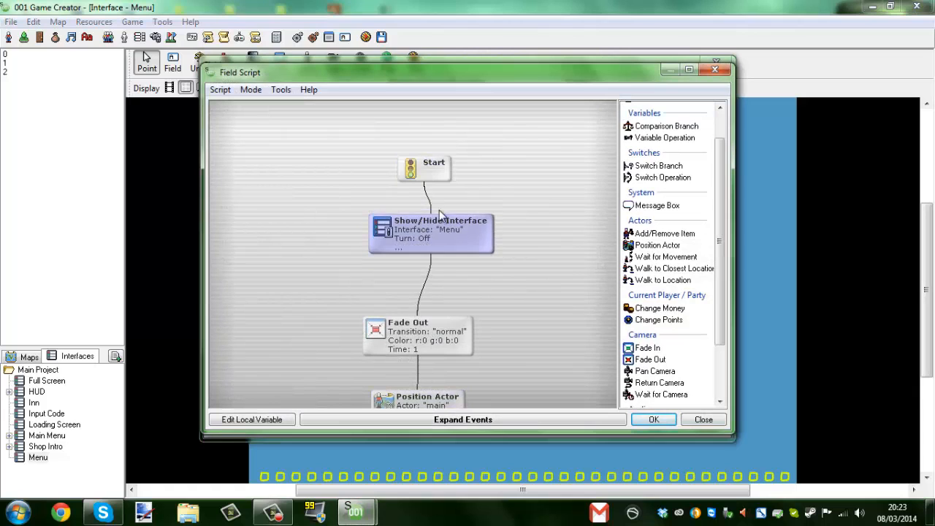
click(432, 208)
click(426, 278)
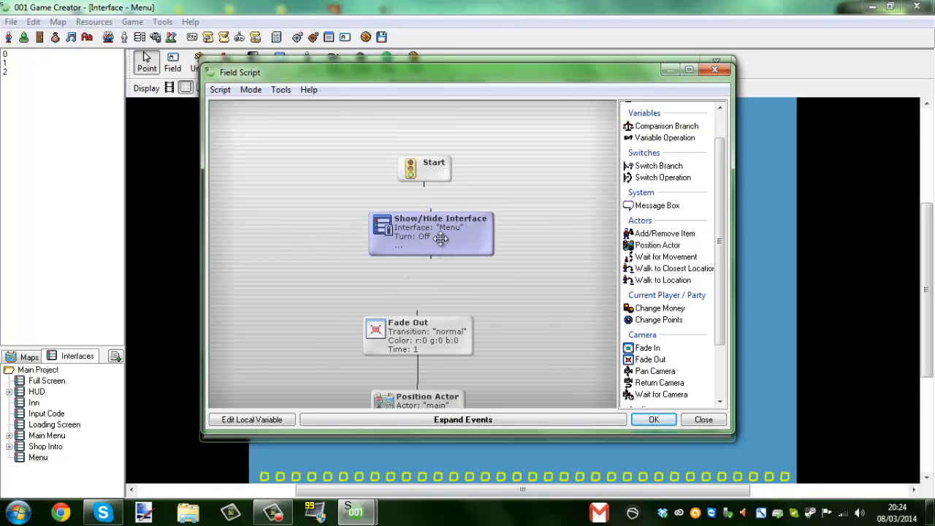
click(422, 179)
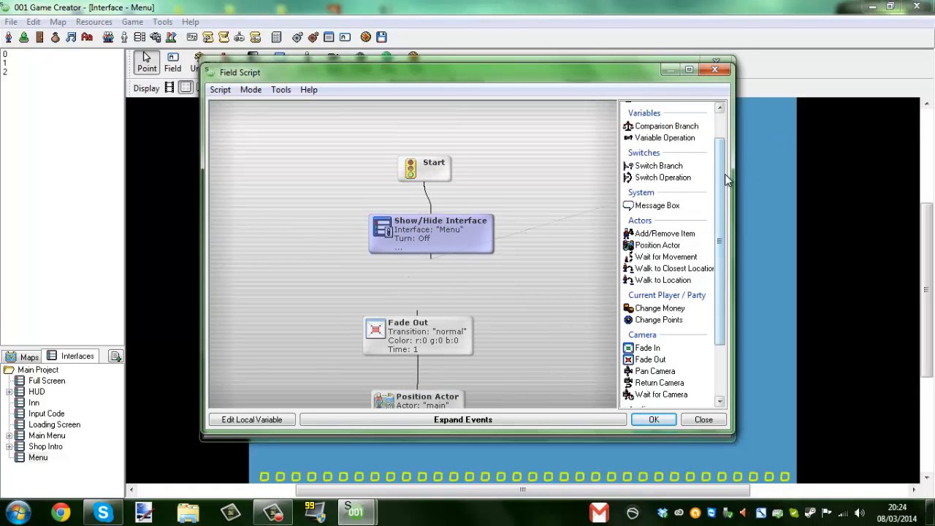
Step: Try a 1-second Delay between Show/Hide Interface and Fade Out, and delete it again
scroll(727, 177, up, 2)
double_click(642, 122)
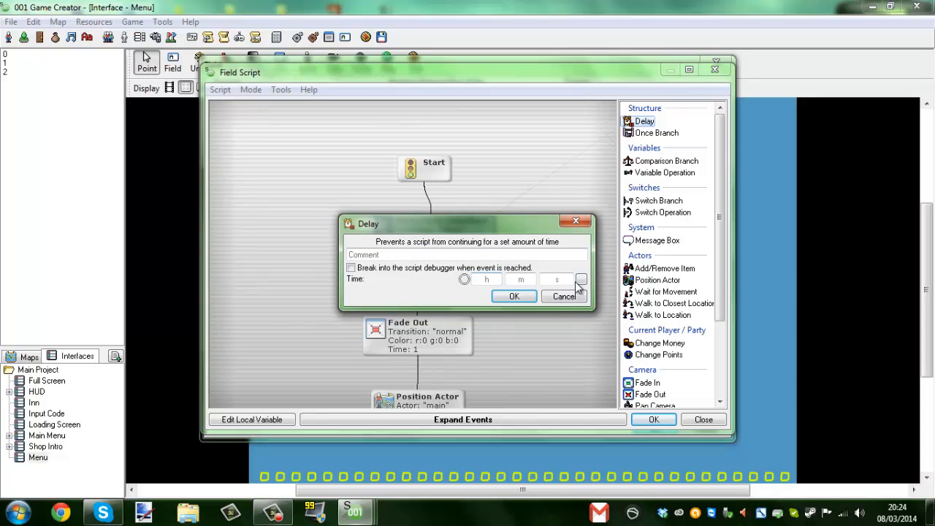
click(528, 300)
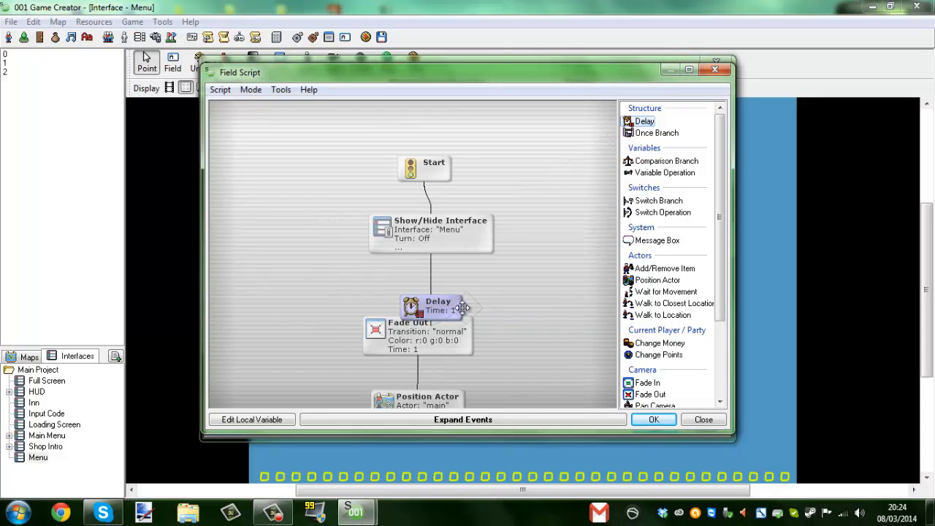
drag(449, 308, 434, 294)
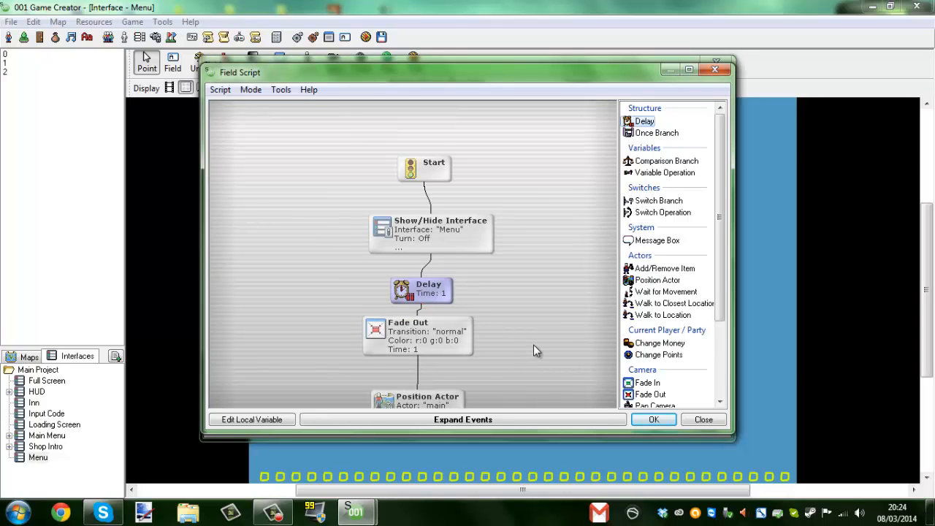
drag(533, 345, 540, 295)
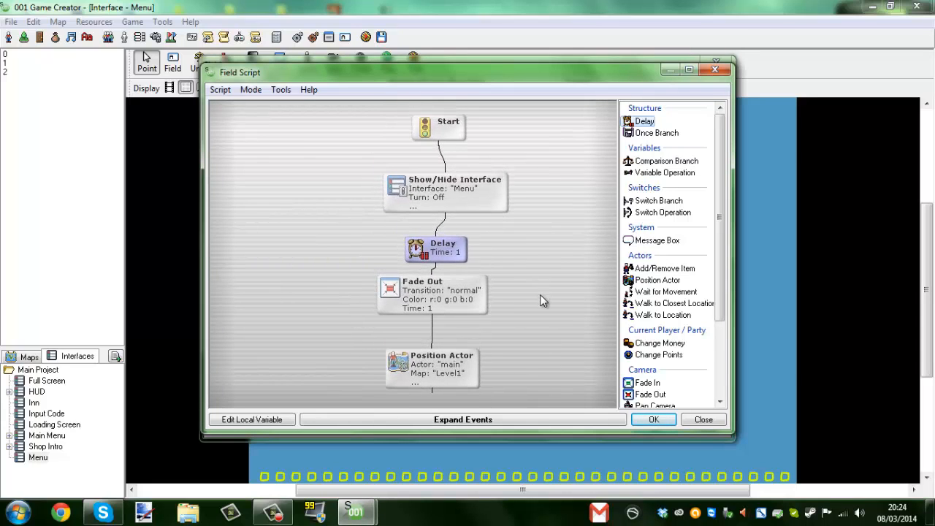
key(Delete)
Step: Move Fade Out up and link it directly below Show/Hide Interface, disconnecting it from Position Actor
drag(443, 212, 433, 254)
click(430, 292)
click(431, 303)
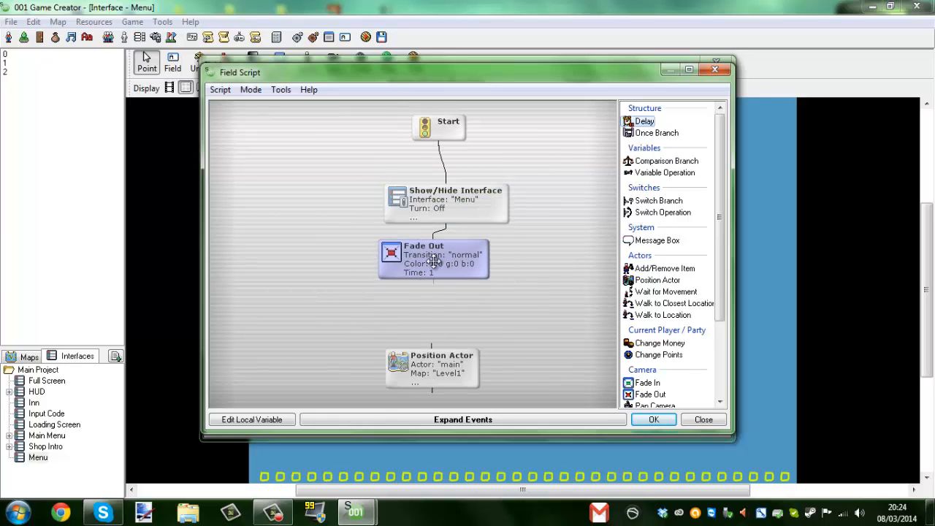
Step: Insert a Delay of 0.5 seconds between Fade Out and Position Actor, linked to both
double_click(637, 124)
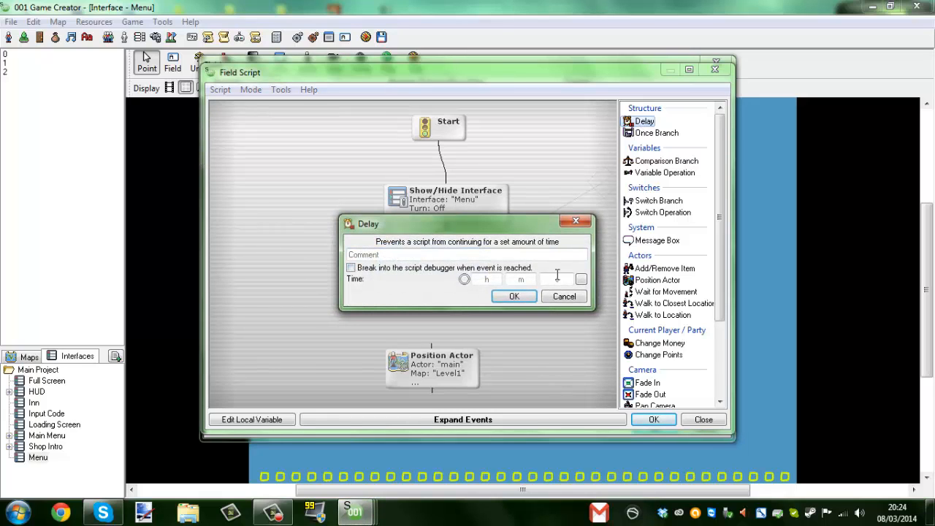
click(515, 299)
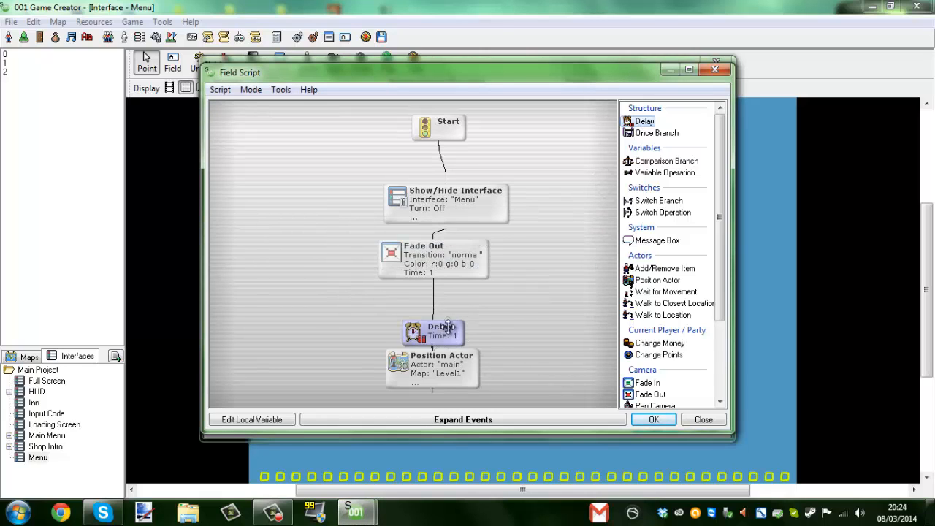
drag(446, 326, 442, 295)
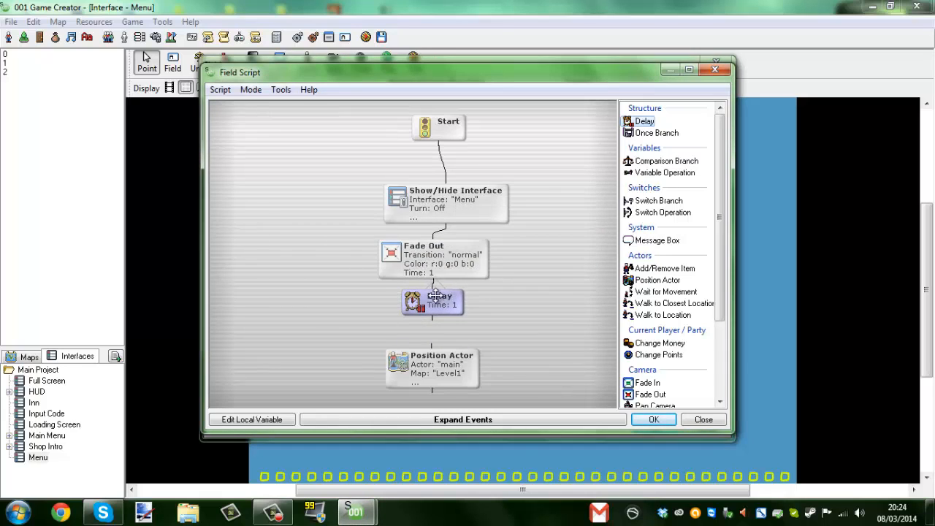
double_click(434, 300)
double_click(557, 278)
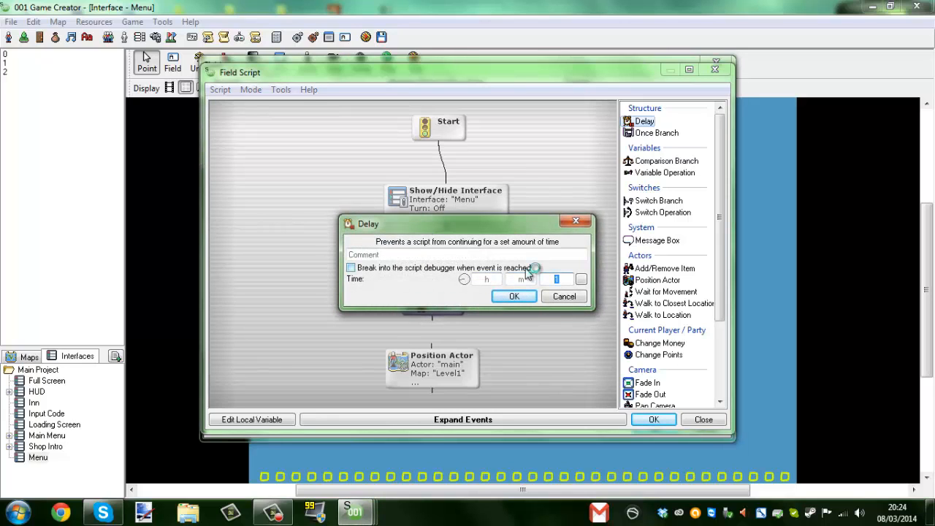
click(514, 296)
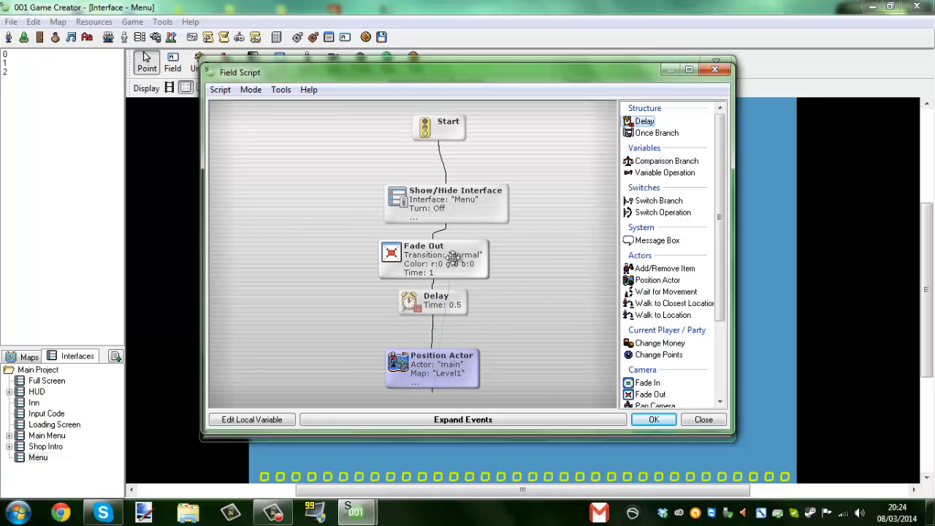
drag(435, 298, 436, 307)
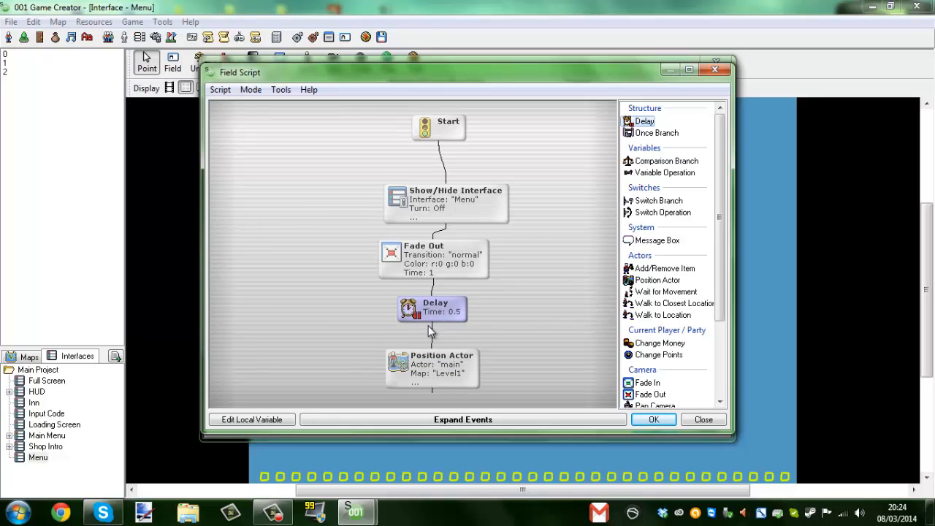
Step: Set the time of the Delay between Fade Out and Position Actor to 1 second
mouse_move(424, 351)
double_click(447, 306)
double_click(555, 279)
text(1)
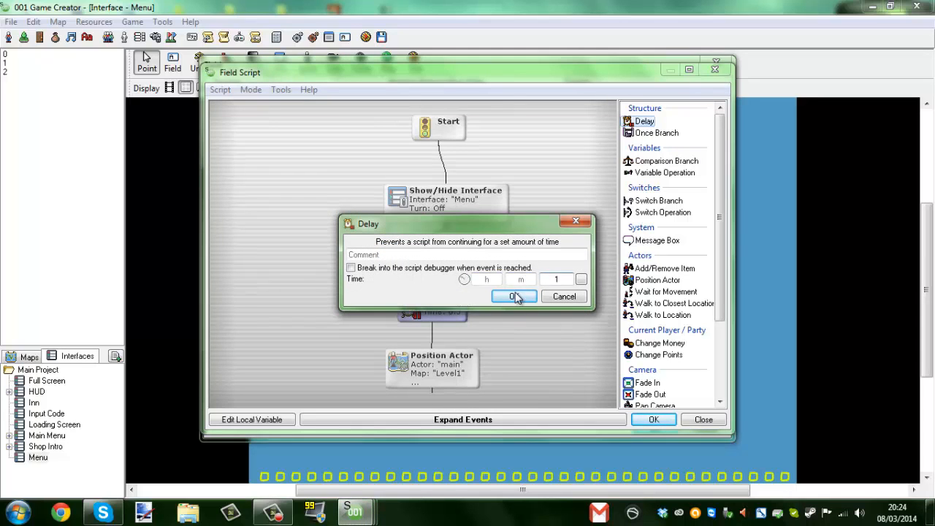
click(514, 296)
Step: Remove Show/Hide Interface, link Start directly to Fade Out, and accept the script and Play field changes
mouse_move(439, 212)
mouse_down()
mouse_move(453, 219)
mouse_move(433, 241)
mouse_up()
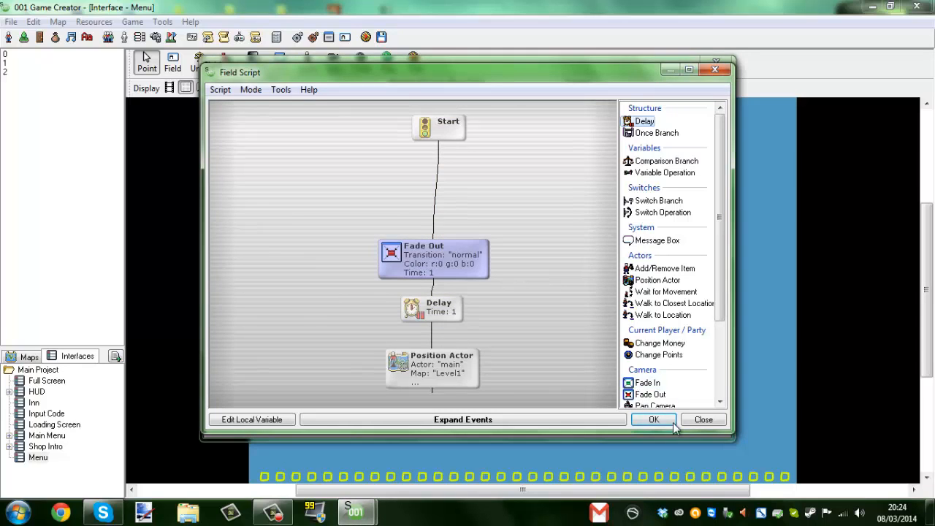
click(661, 423)
click(652, 423)
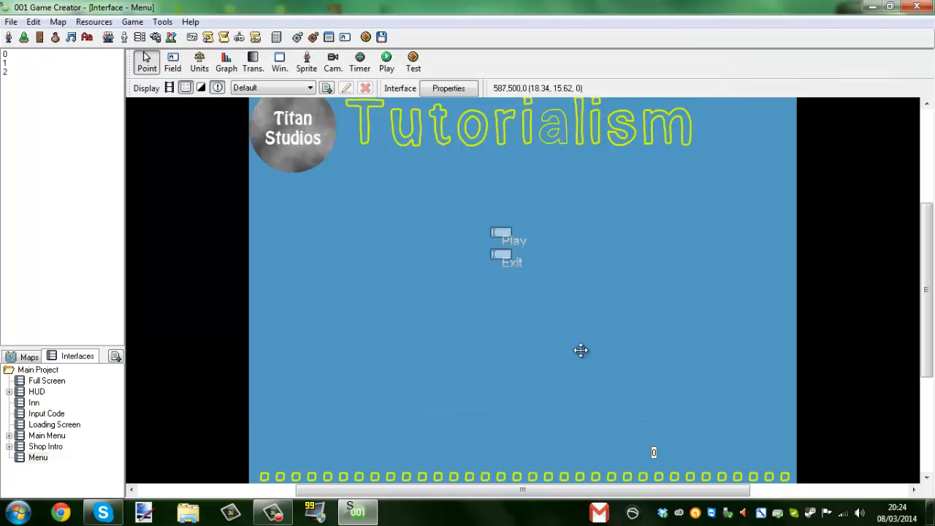
Step: Save the Menu interface and test-run the game, choosing Exit on its menu
click(27, 357)
click(430, 298)
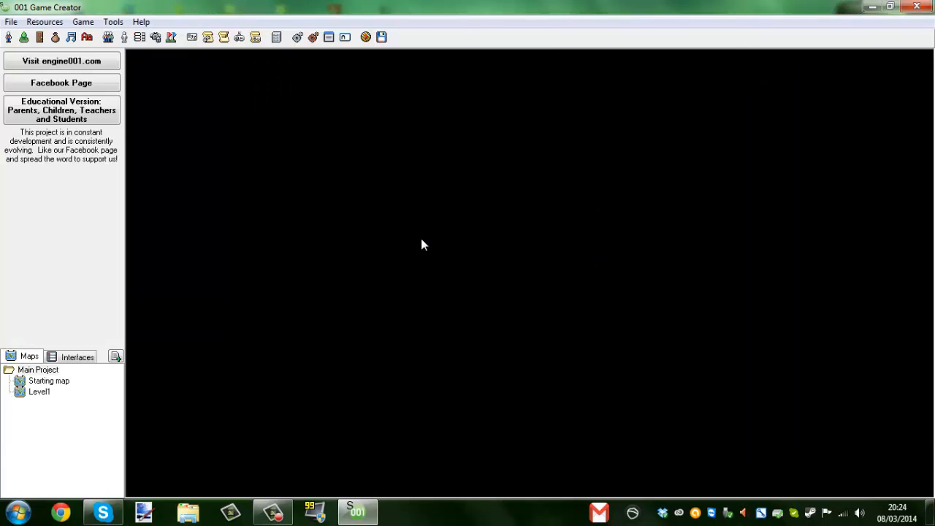
key(F5)
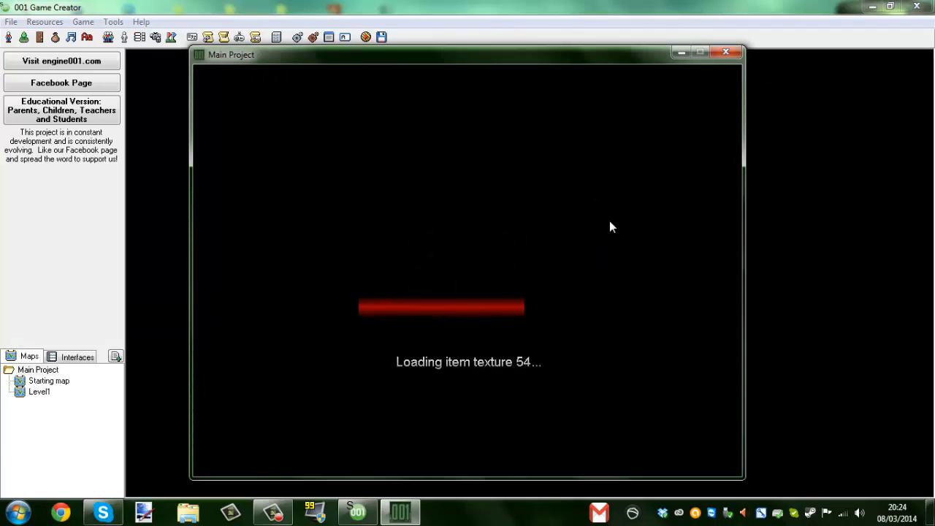
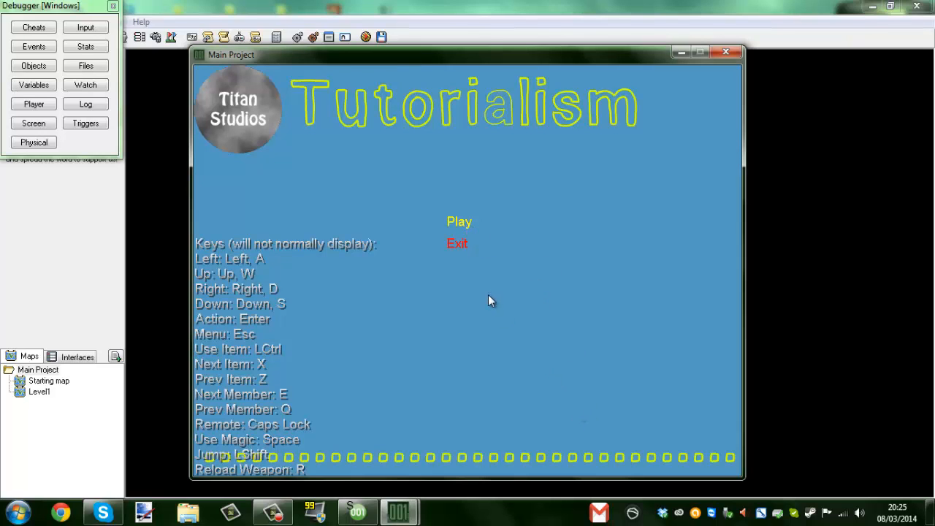
click(456, 243)
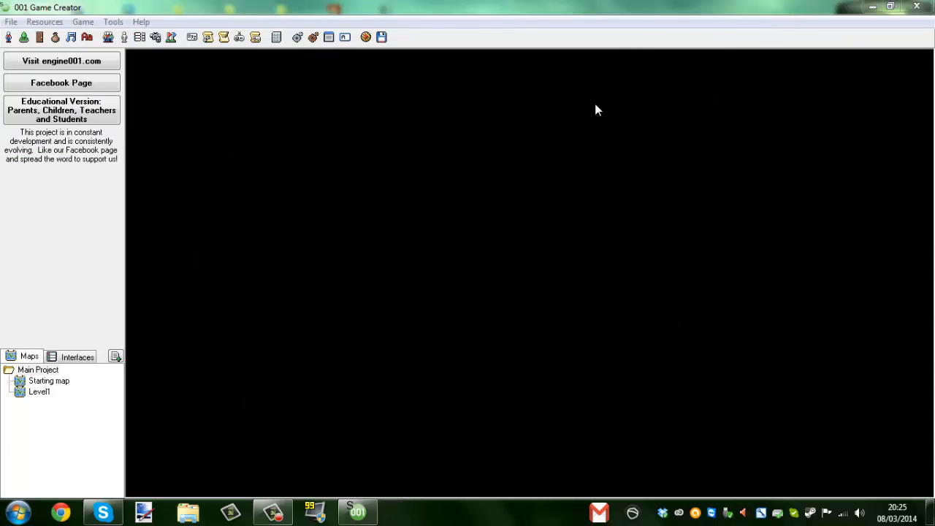
Step: Reopen the Menu interface and open the Activated script of its Play field
click(40, 392)
click(51, 378)
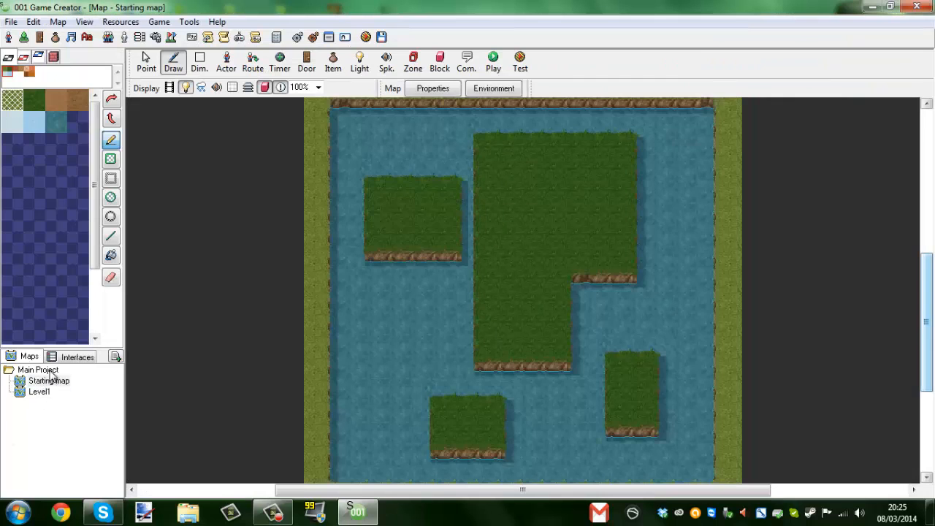
click(67, 358)
click(38, 459)
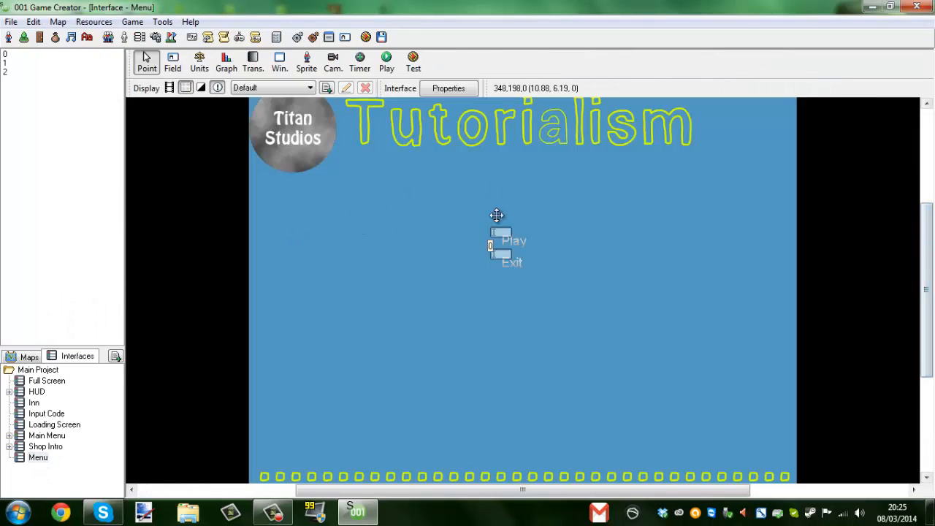
double_click(514, 236)
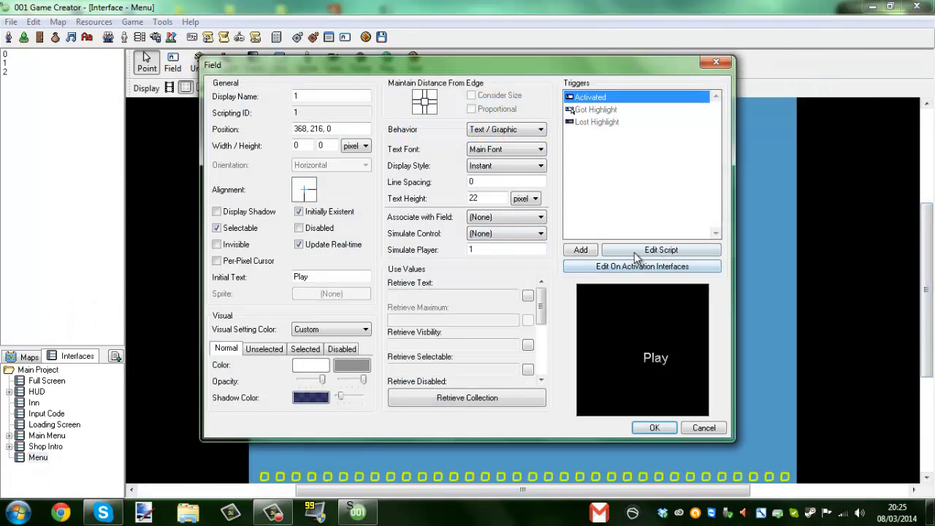
click(634, 252)
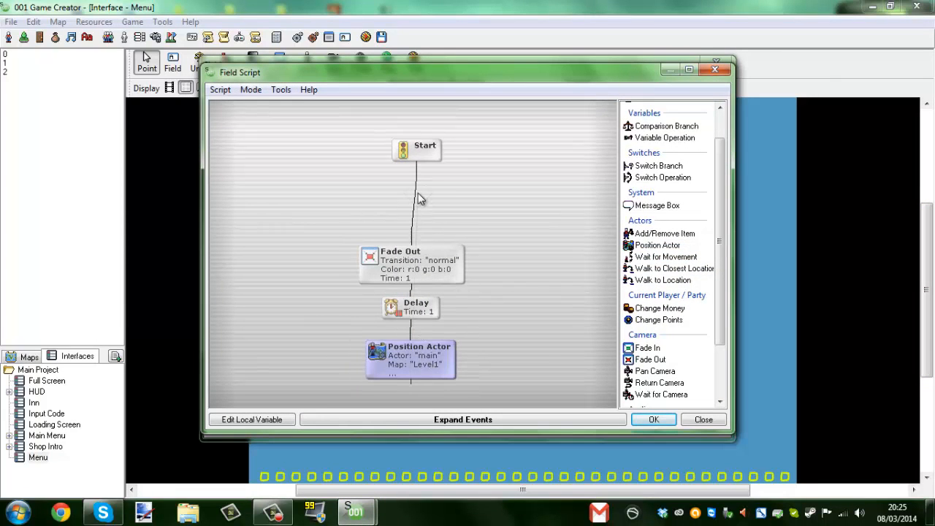
Step: Insert Show/Hide Interface between Start and Fade Out, turning (This) Off with Parallel interaction and Bring to Front No, and accept the field
drag(418, 153, 524, 306)
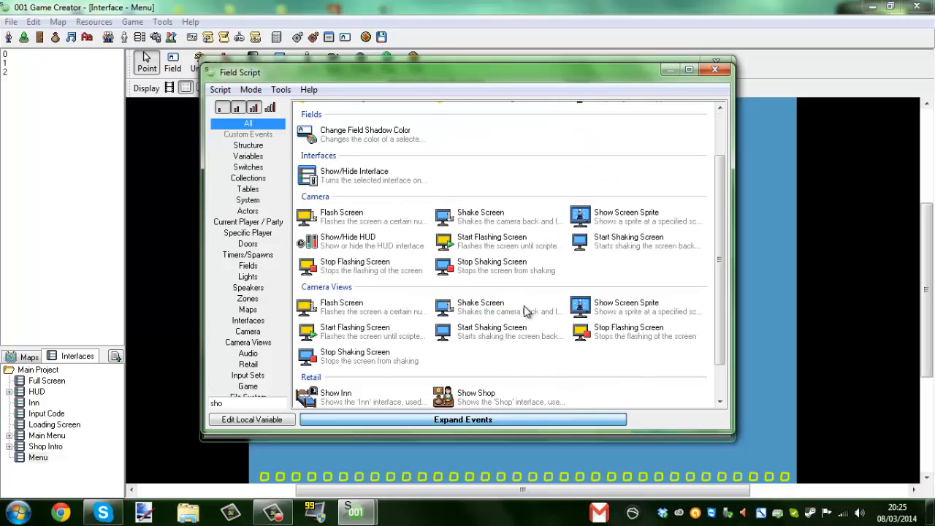
text(show)
click(354, 128)
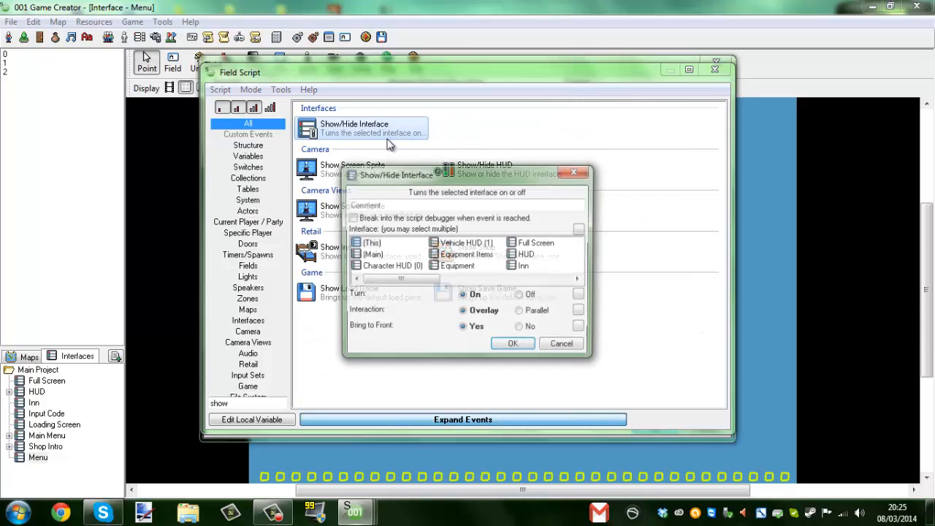
click(520, 328)
click(521, 312)
click(521, 295)
click(519, 351)
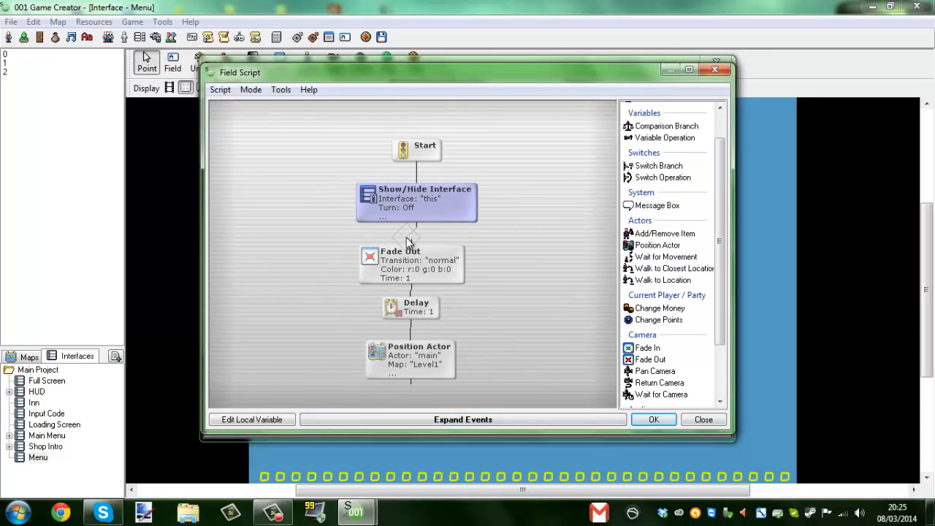
click(654, 419)
click(654, 428)
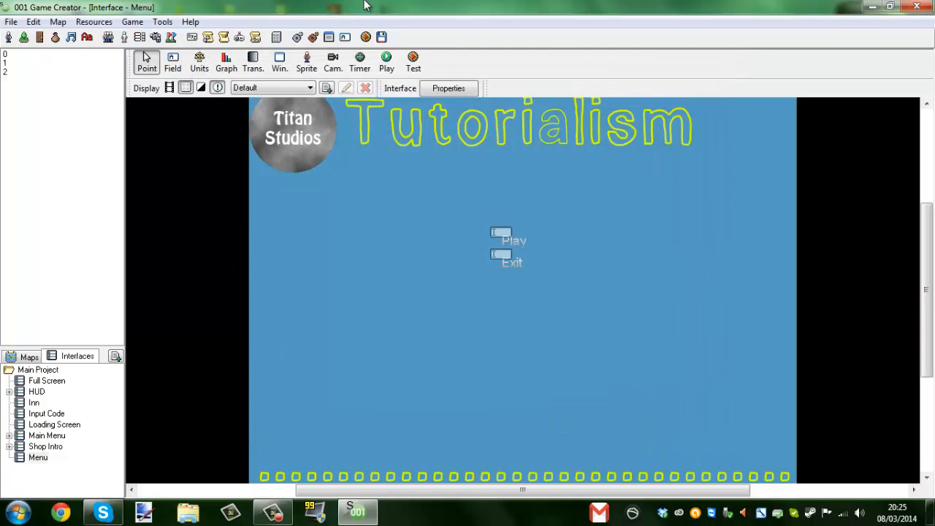
Step: Start a preview of the Menu interface, and open the Level1 map's script
click(387, 65)
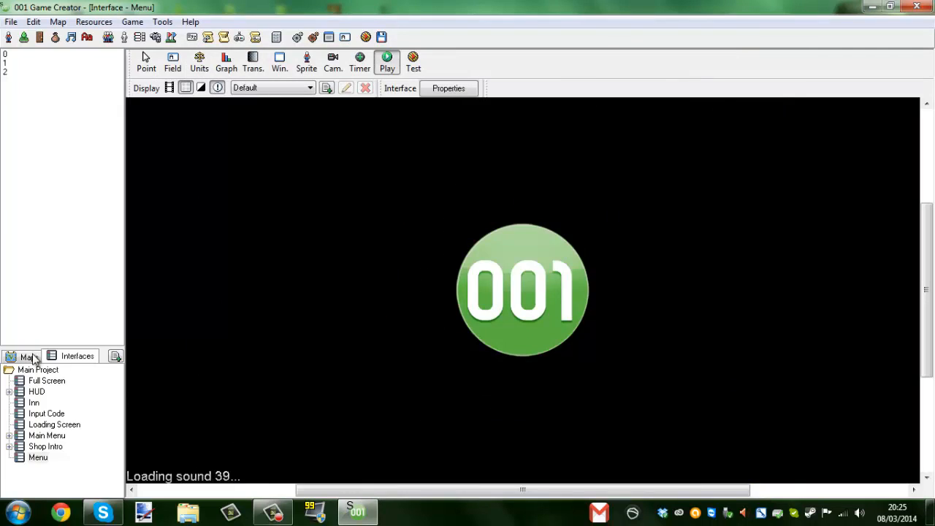
click(31, 356)
double_click(39, 393)
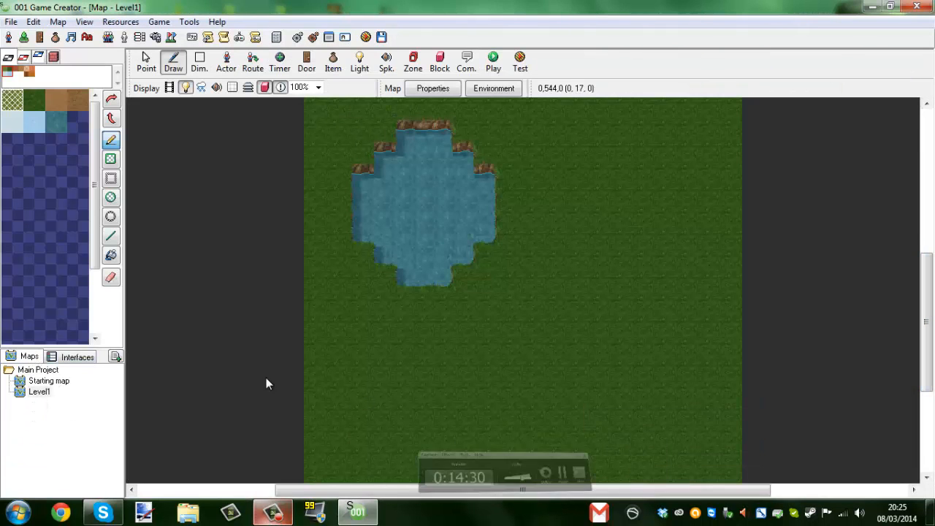
click(432, 89)
click(537, 231)
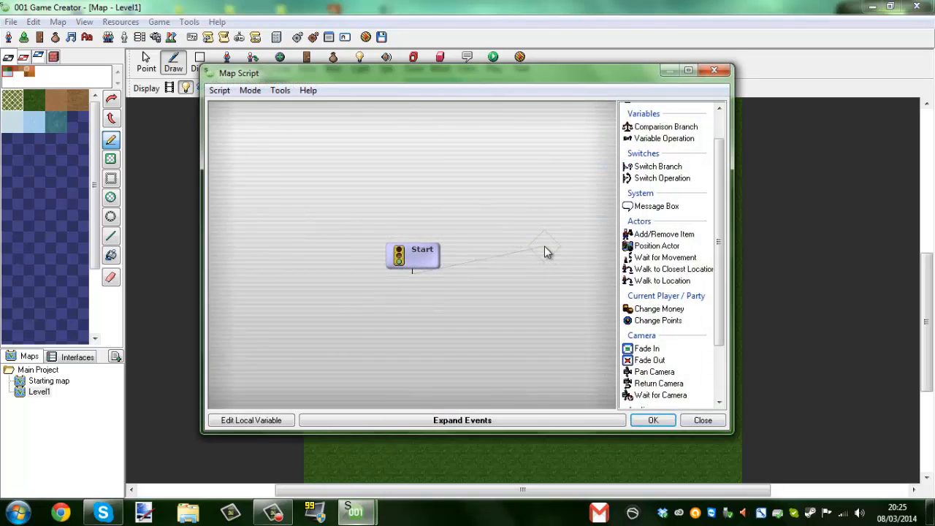
double_click(669, 206)
click(476, 248)
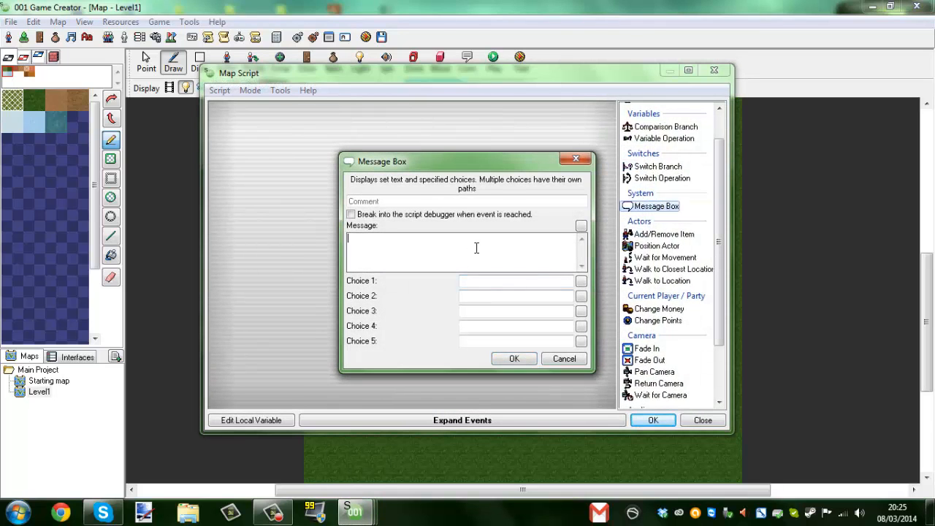
key(Escape)
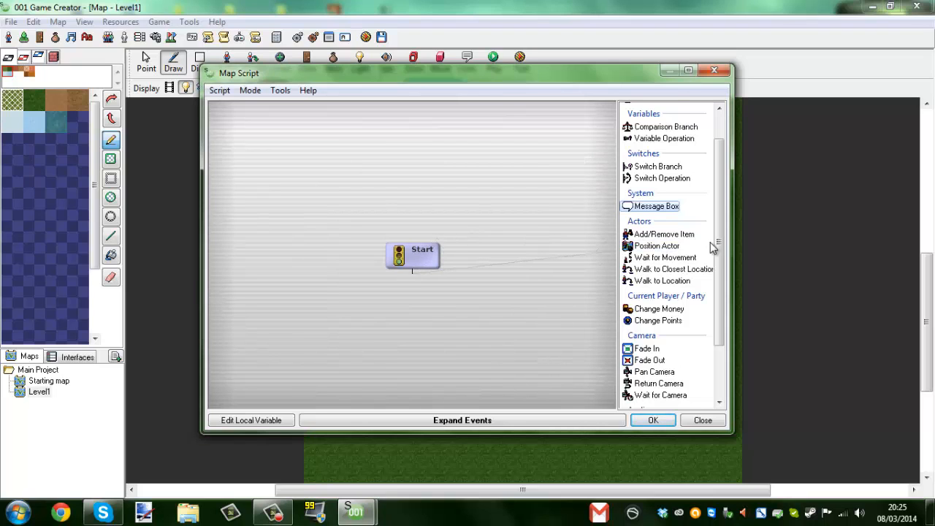
Step: Add a 2-second Delay after Start in the Level1 map script
scroll(709, 244, up, 2)
double_click(643, 123)
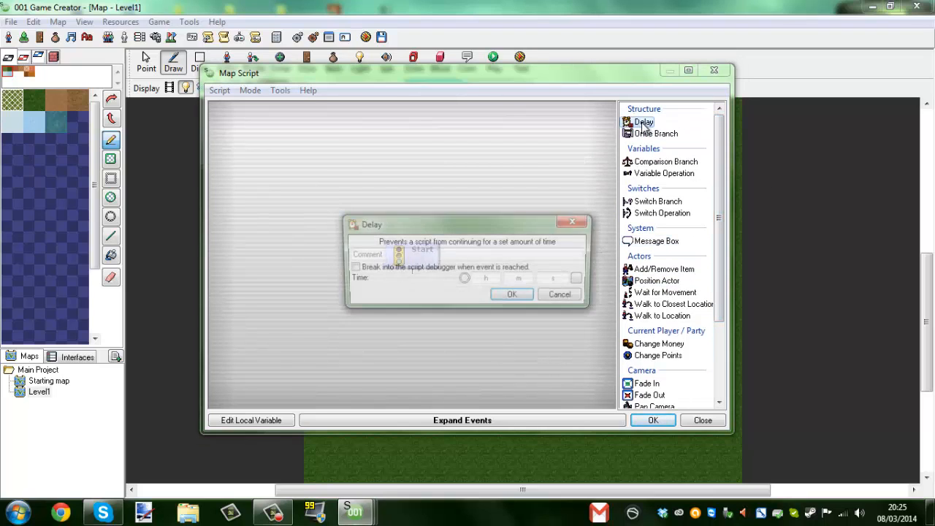
text(2)
click(526, 297)
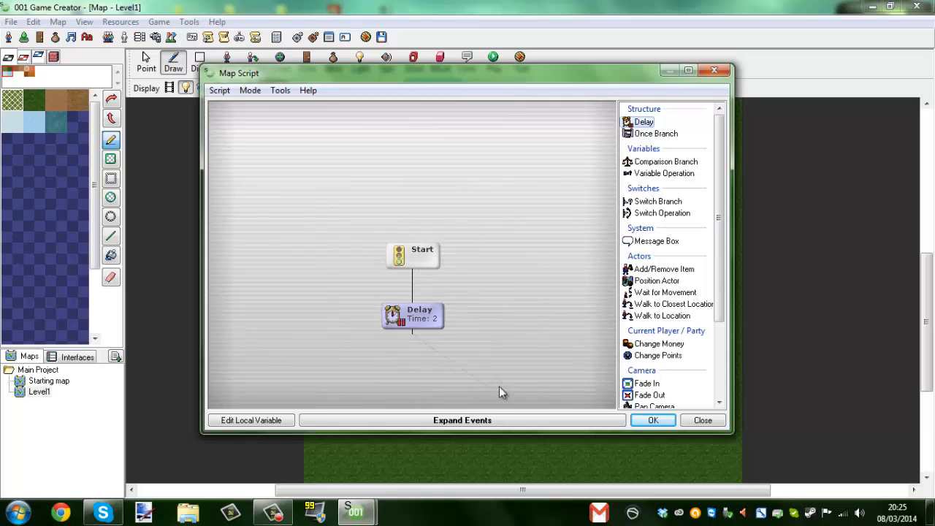
Step: Add a Change Existence event for the (Main) actor after the Delay, with its state set to Existent
click(463, 420)
text(exi)
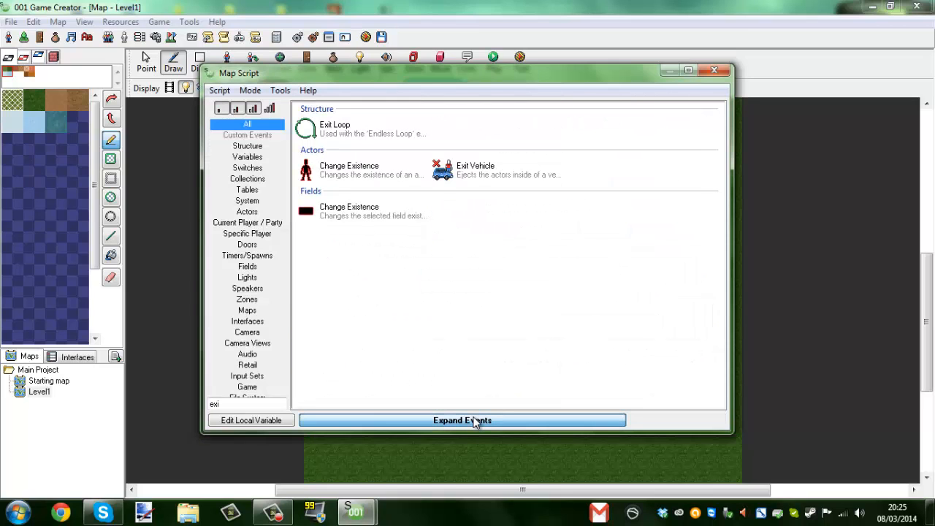
double_click(329, 178)
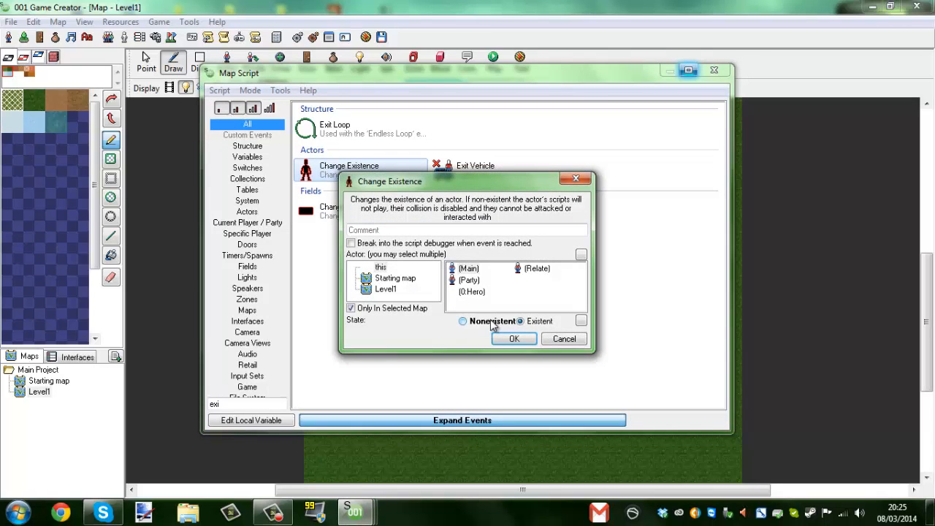
click(467, 269)
click(509, 339)
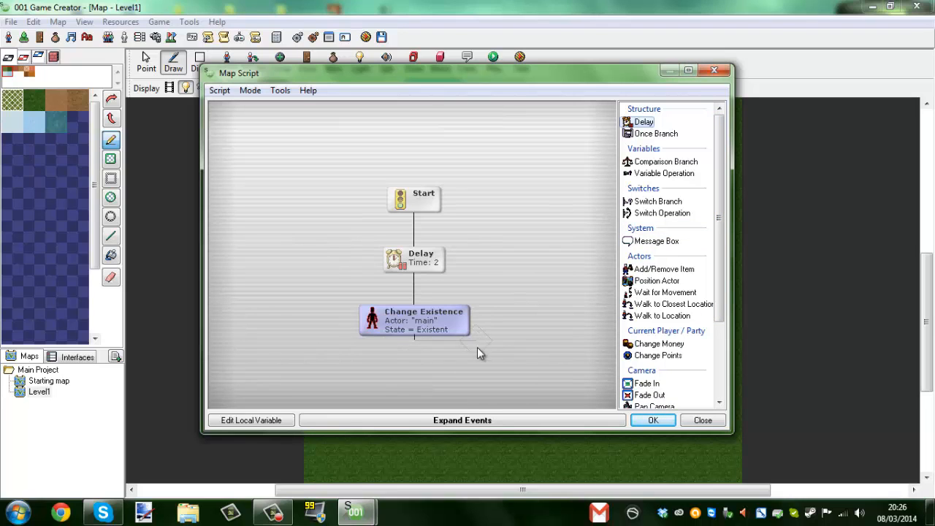
drag(477, 347, 466, 271)
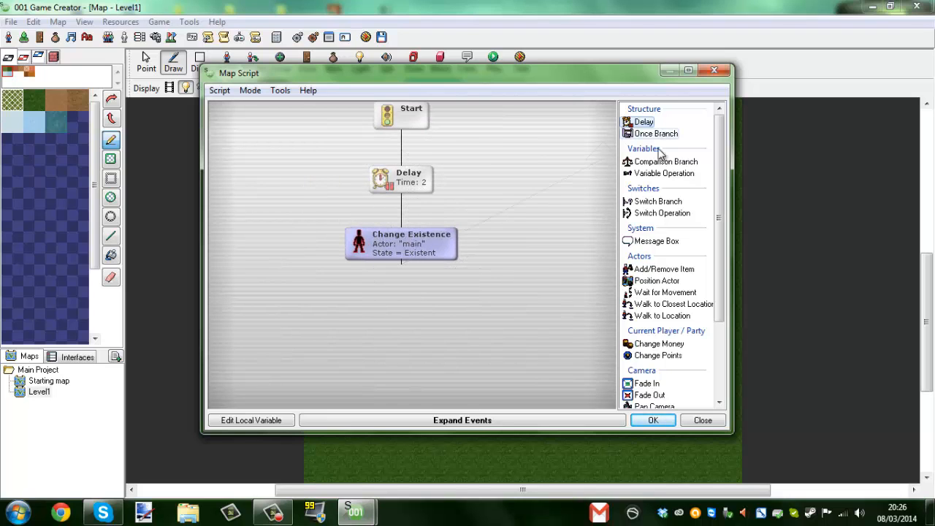
key(Return)
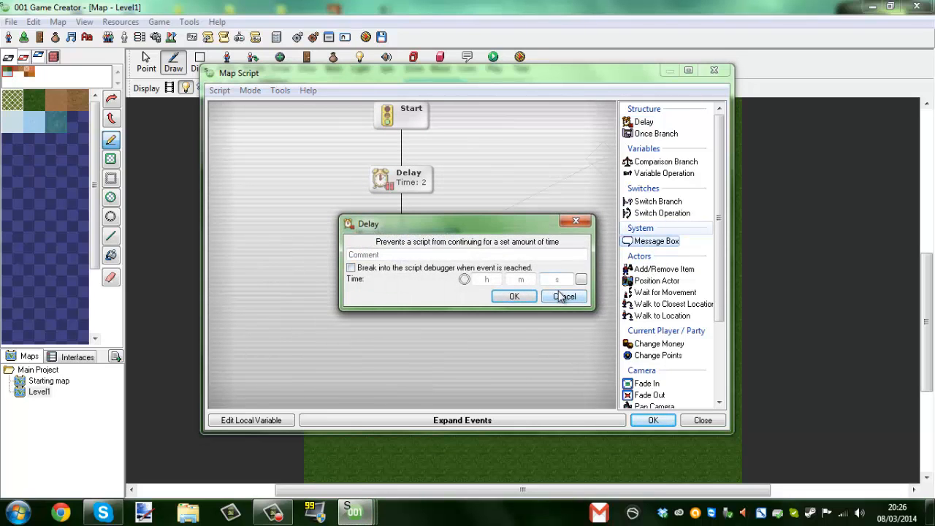
click(560, 295)
double_click(652, 244)
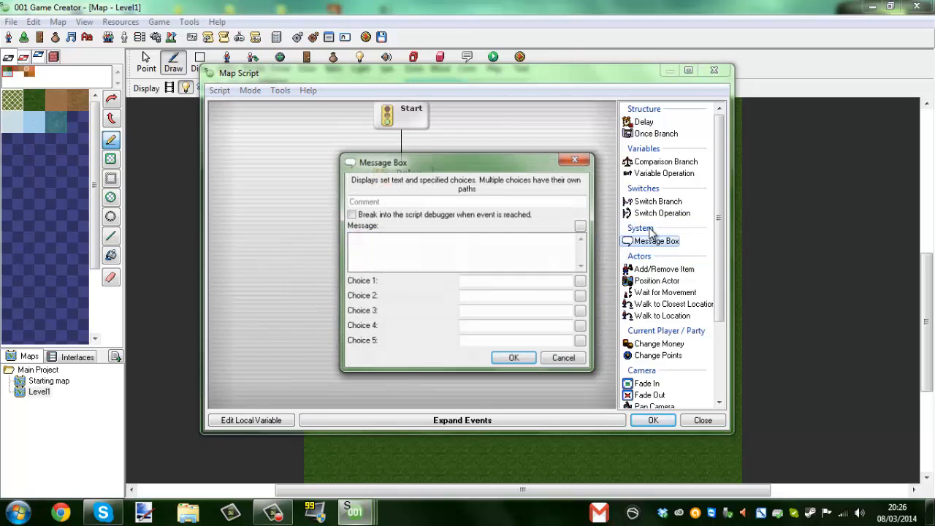
click(581, 358)
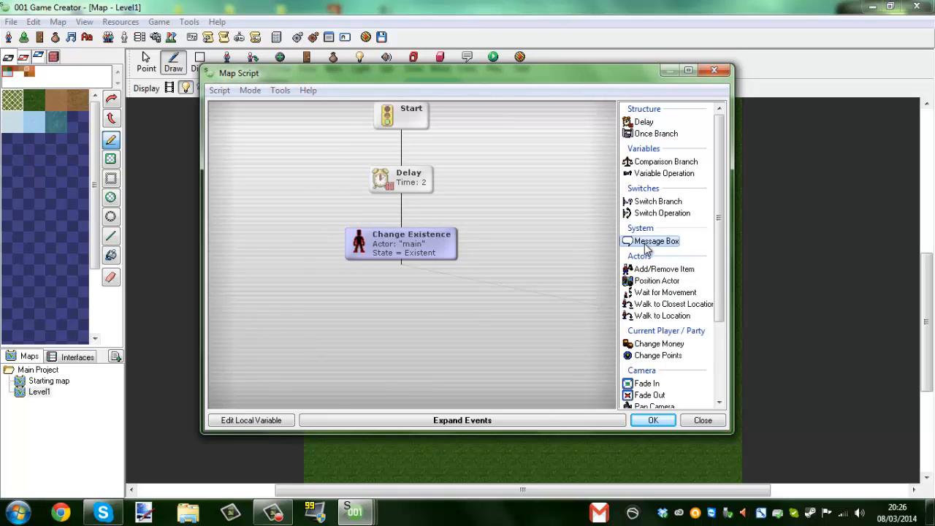
Step: Add three successive Message Box events after Change Existence, reading "What the hell?", "Where am i?" and "Who am i?"
double_click(652, 242)
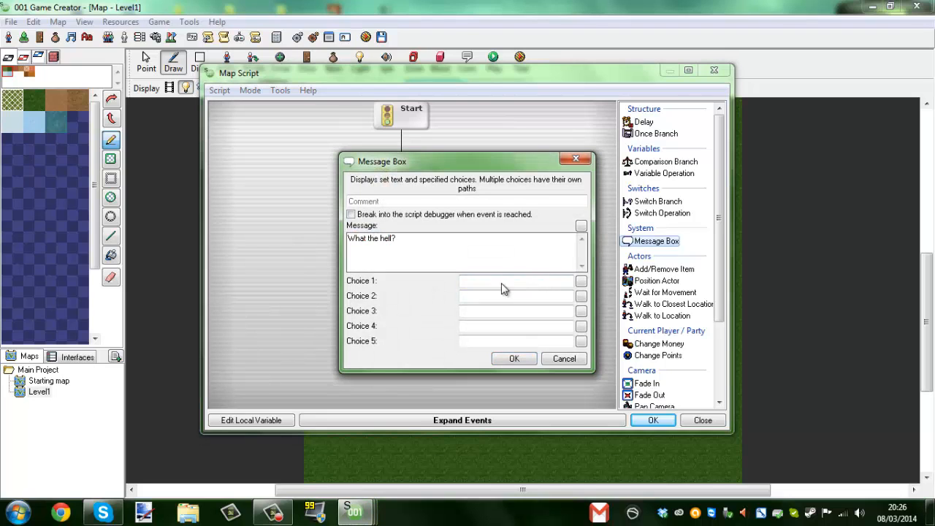
click(515, 359)
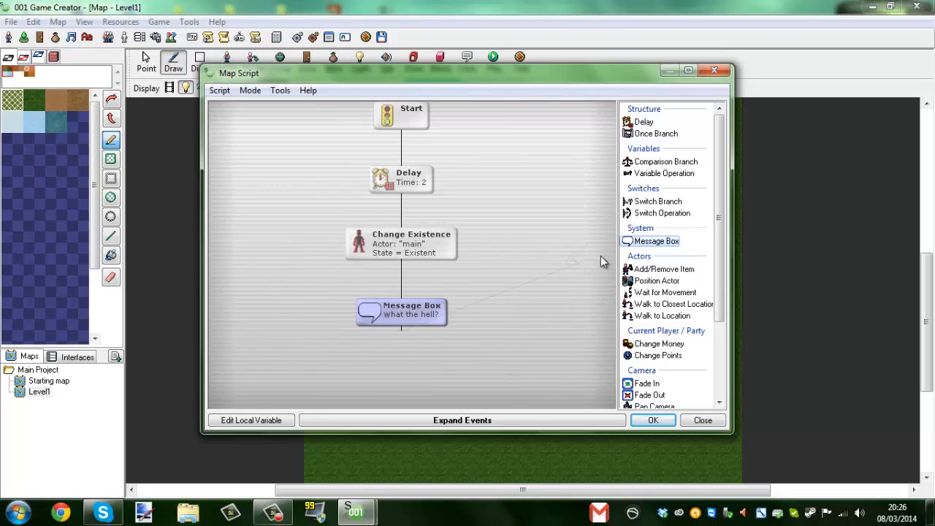
double_click(649, 242)
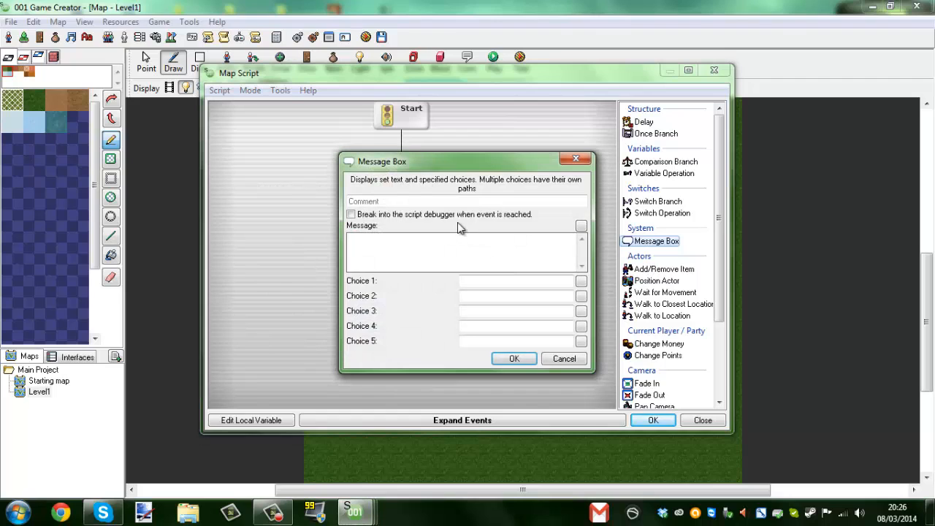
click(443, 259)
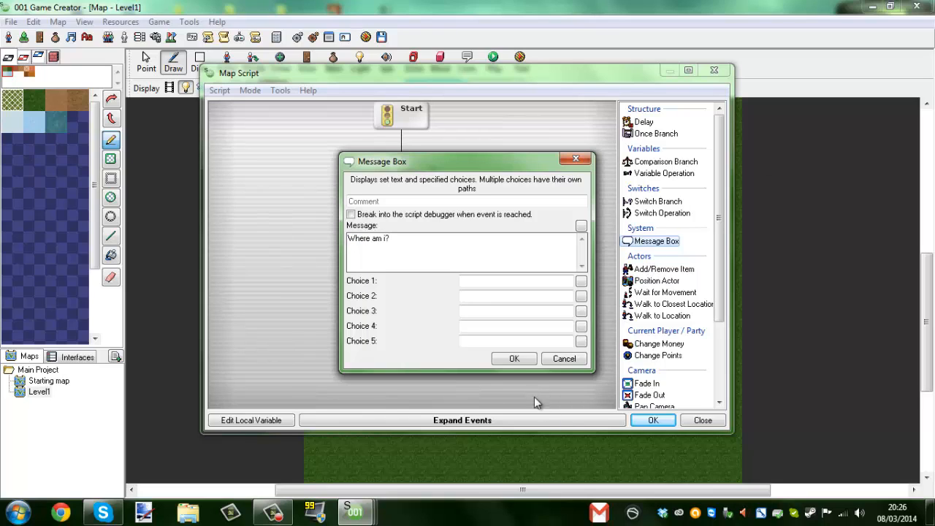
click(514, 359)
drag(654, 242, 400, 283)
click(412, 249)
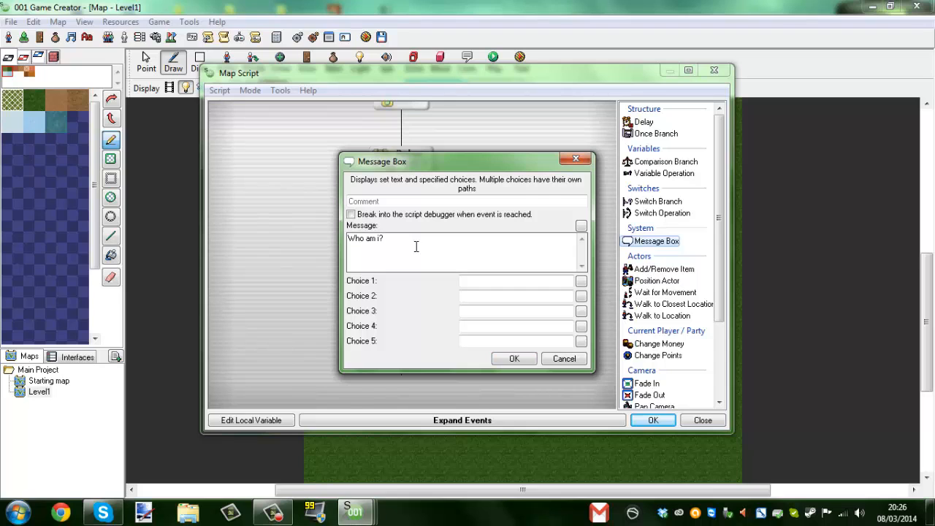
click(515, 359)
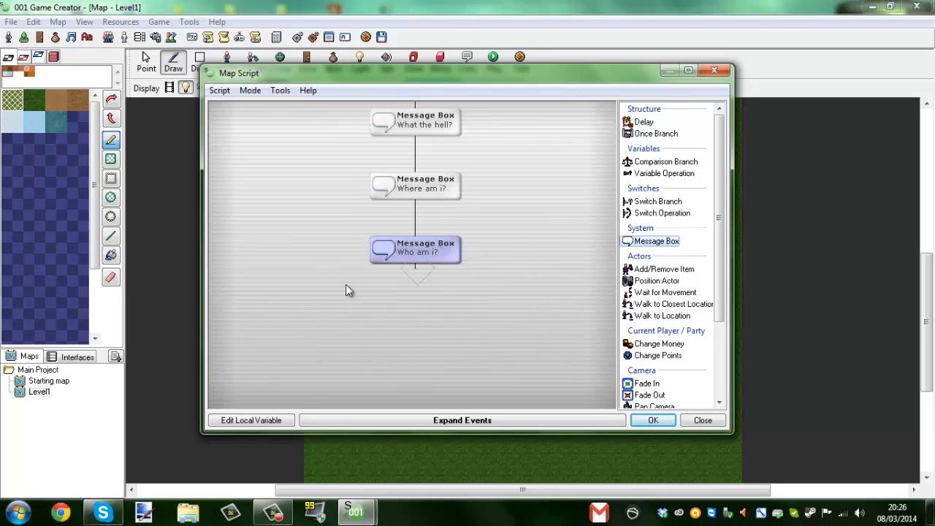
Step: Start an Input Box event after the last message box and have it save its input into the global variable Name
click(452, 423)
click(250, 201)
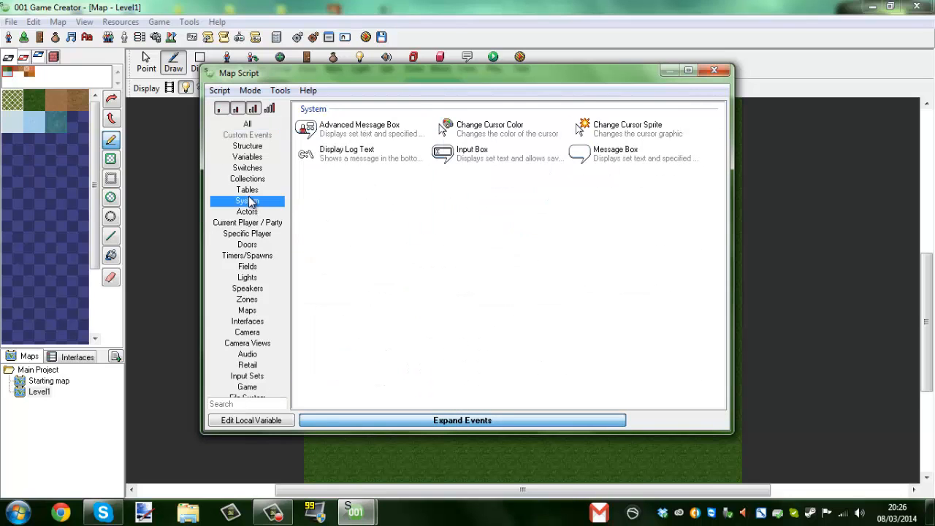
double_click(469, 164)
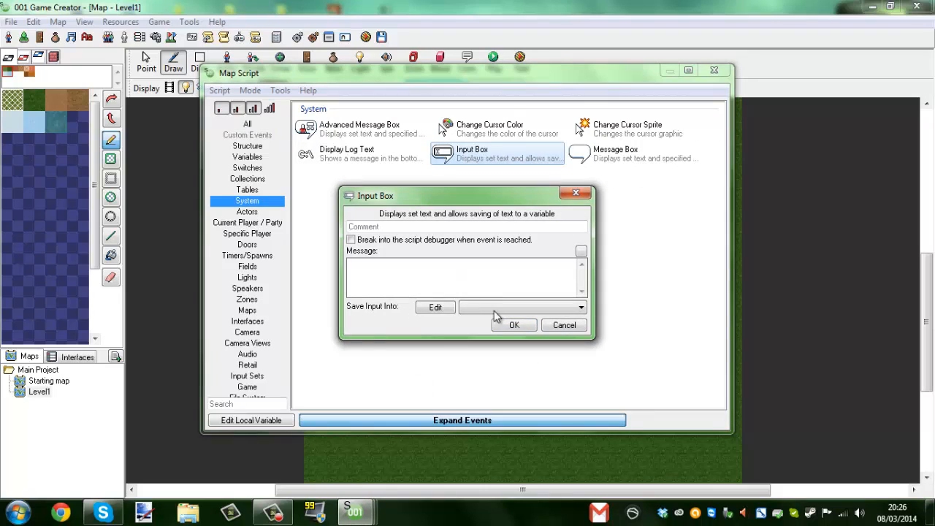
click(436, 307)
click(458, 340)
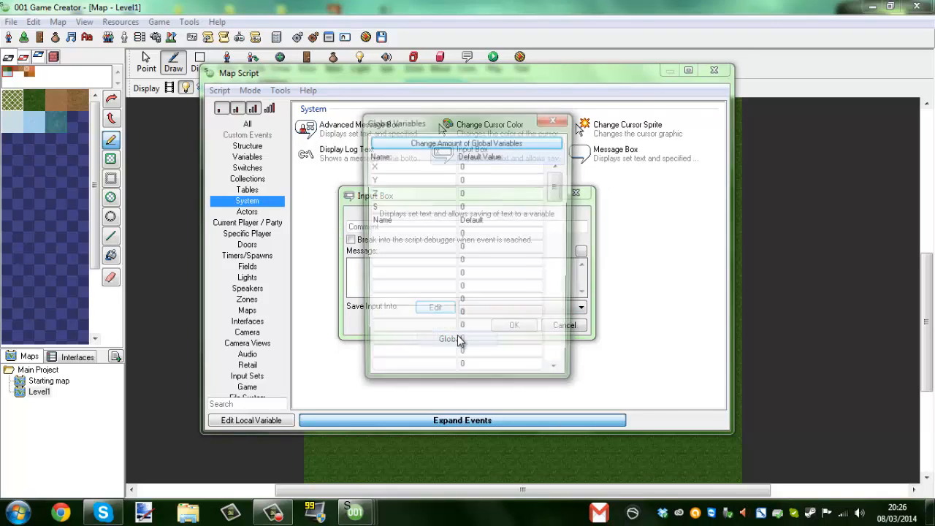
click(413, 220)
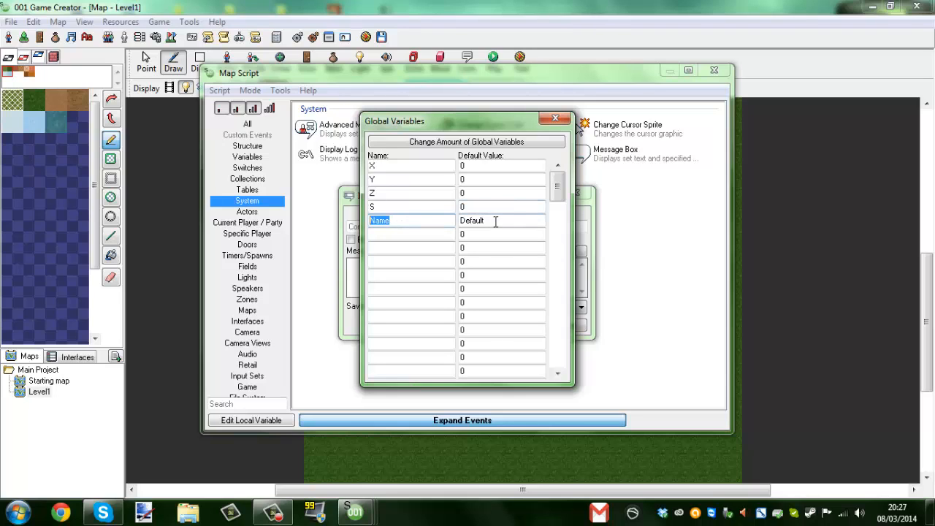
click(556, 119)
click(471, 308)
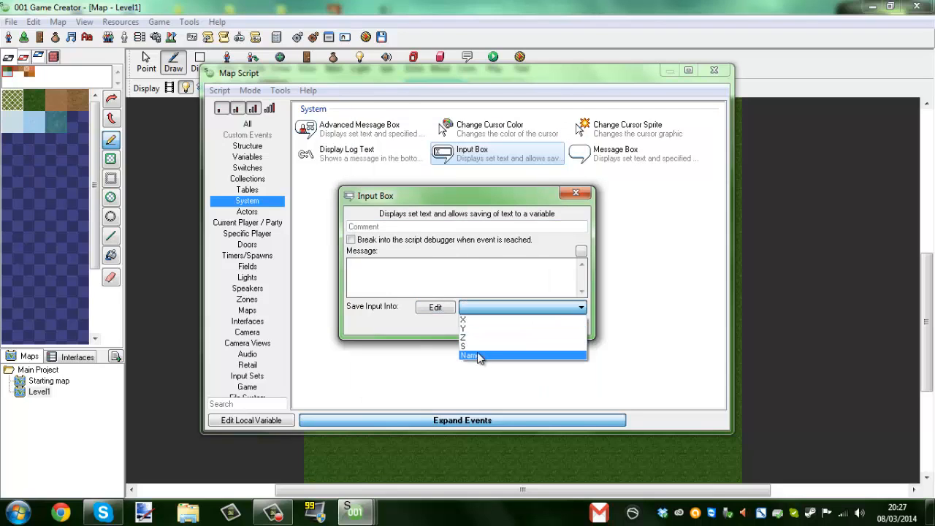
click(479, 356)
click(471, 307)
click(468, 356)
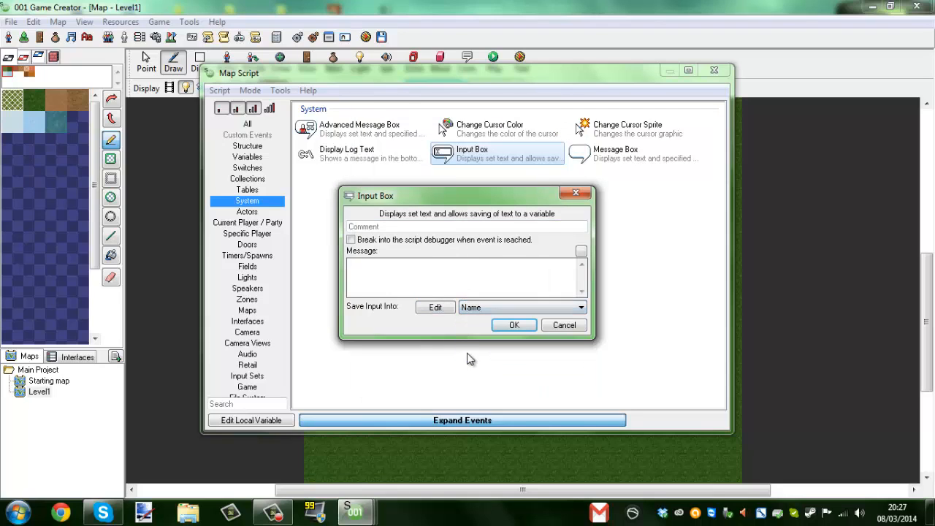
Step: Enter "Choose your name wisely!" as the Input Box message and accept the event
click(439, 290)
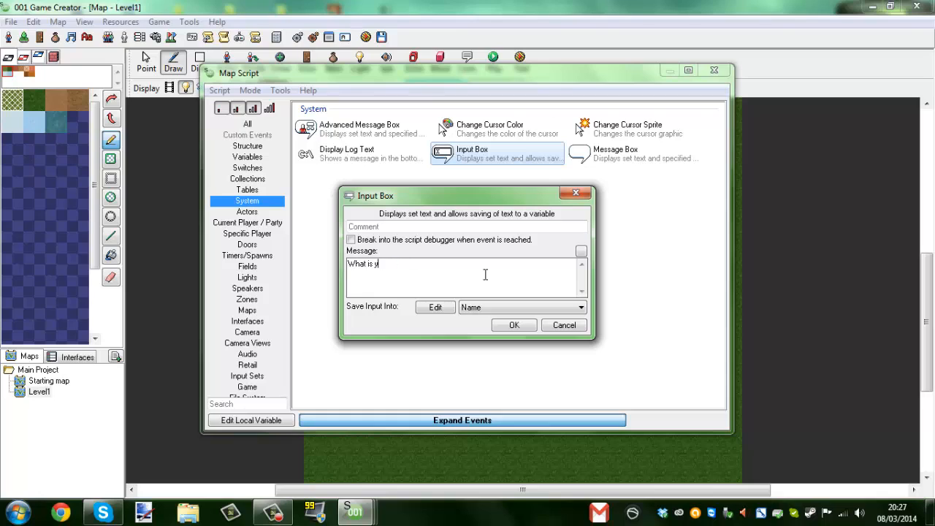
key(BackSpace)
key(BackSpace)
key(BackSpace)
key(BackSpace)
key(BackSpace)
key(BackSpace)
key(BackSpace)
key(BackSpace)
key(BackSpace)
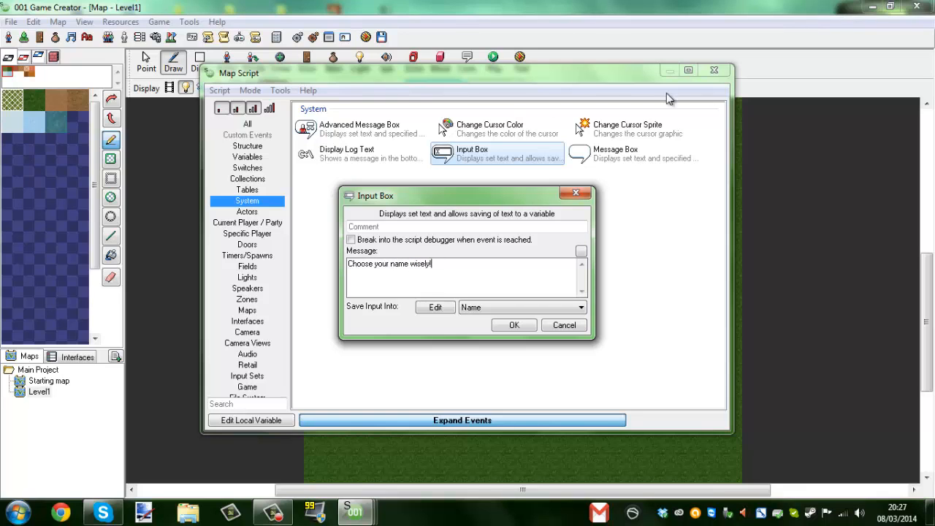
click(528, 326)
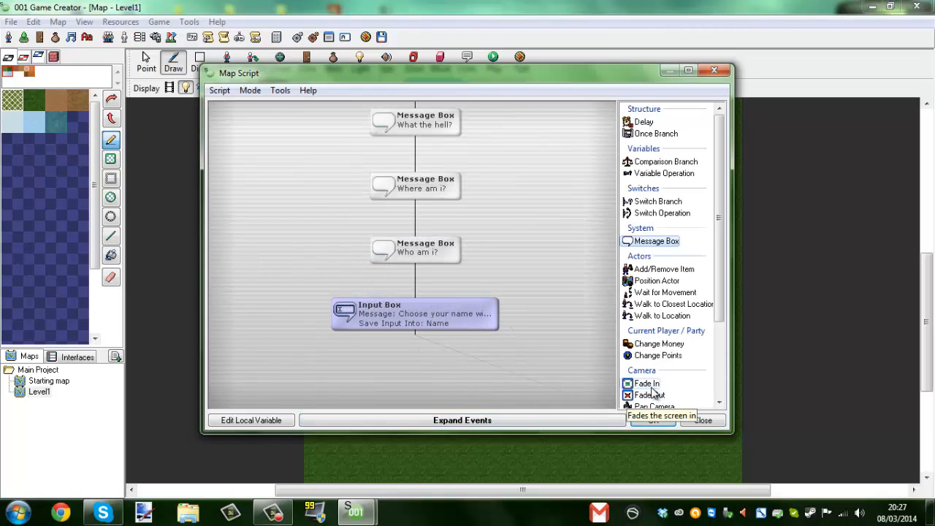
Step: Insert a Fade In event with the "normal" transition and a time of 1 second between Start and Delay
scroll(437, 285, up, 5)
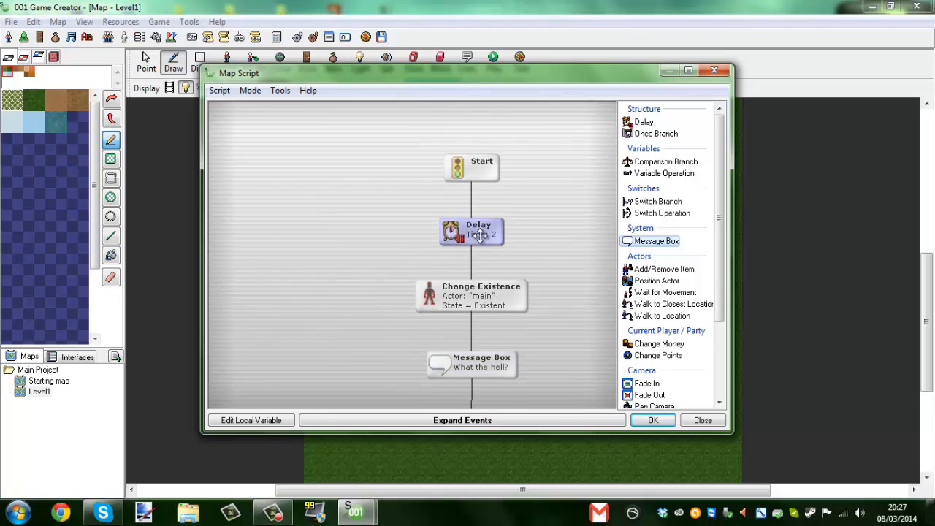
click(471, 201)
drag(509, 211, 418, 443)
drag(471, 228, 480, 287)
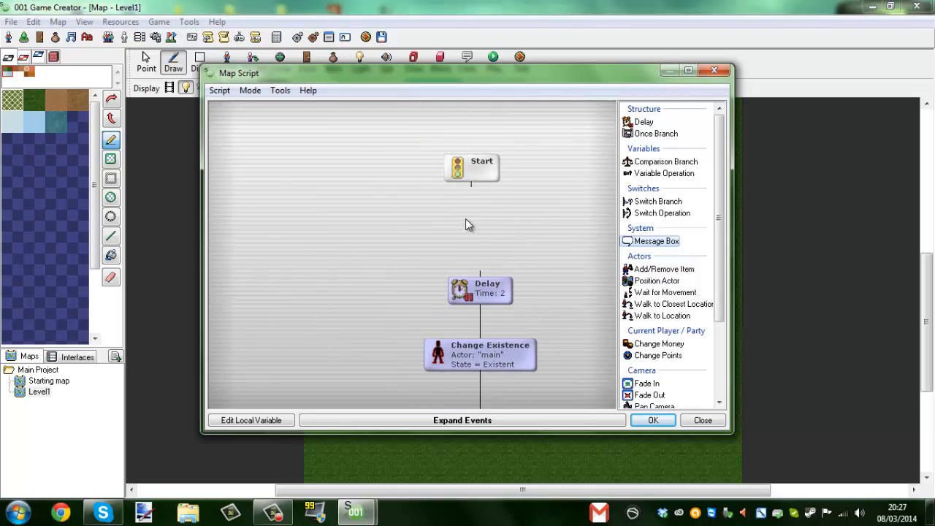
click(472, 176)
click(647, 382)
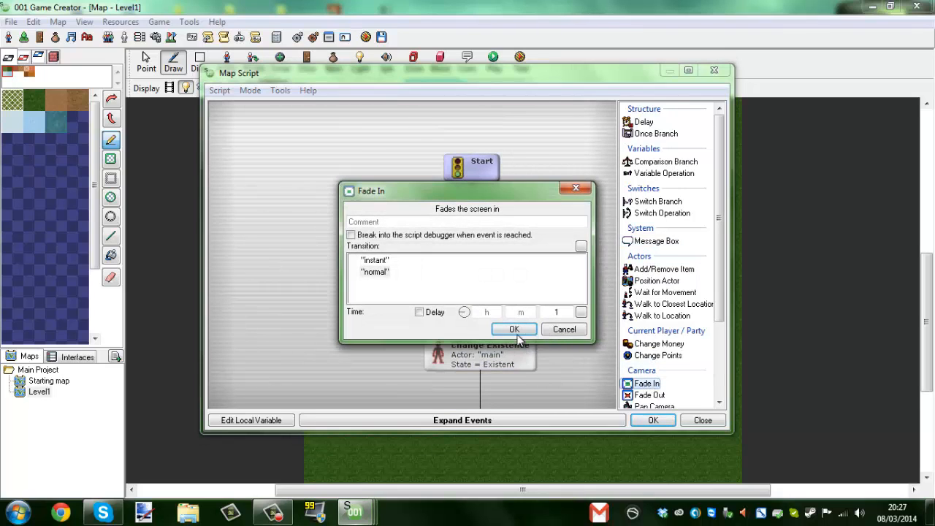
click(514, 329)
click(480, 287)
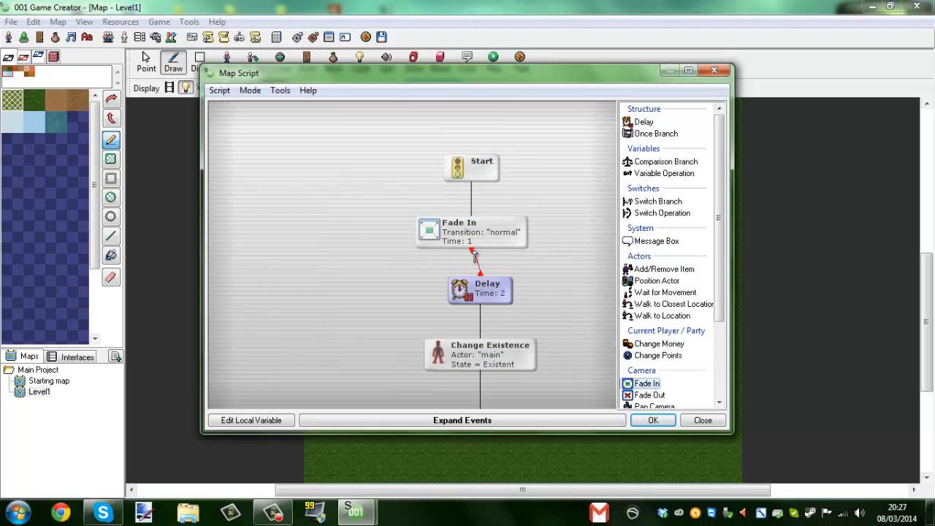
Step: Move the Input Box event down so it sits clear below the "Who am i?" message box
scroll(521, 149, down, 3)
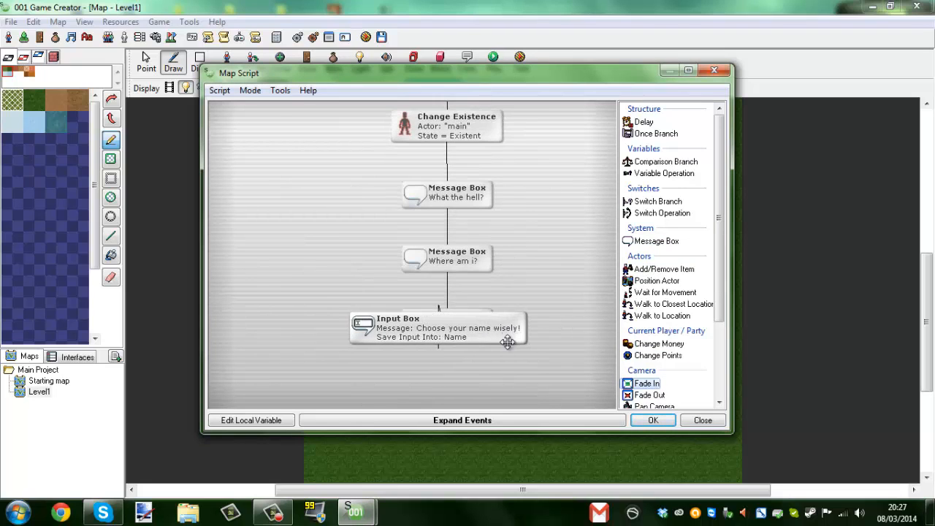
drag(471, 327, 474, 388)
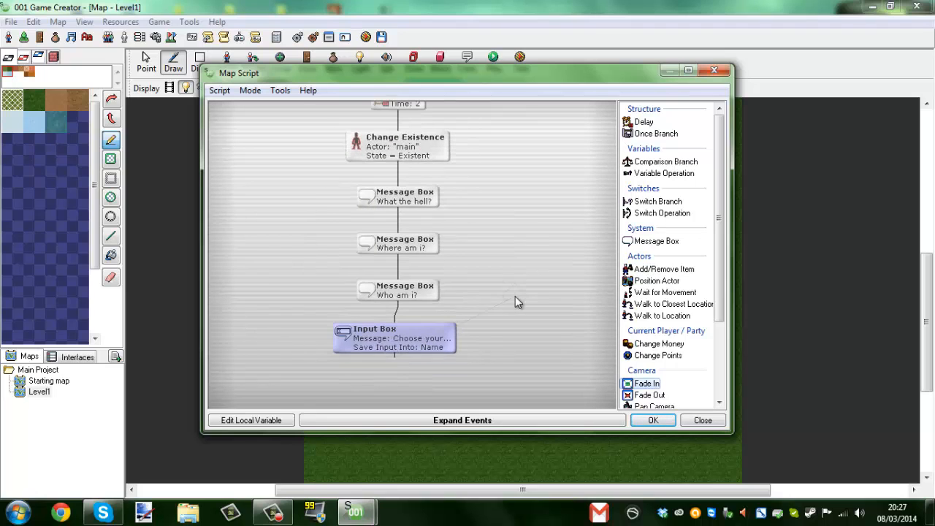
scroll(498, 229, up, 2)
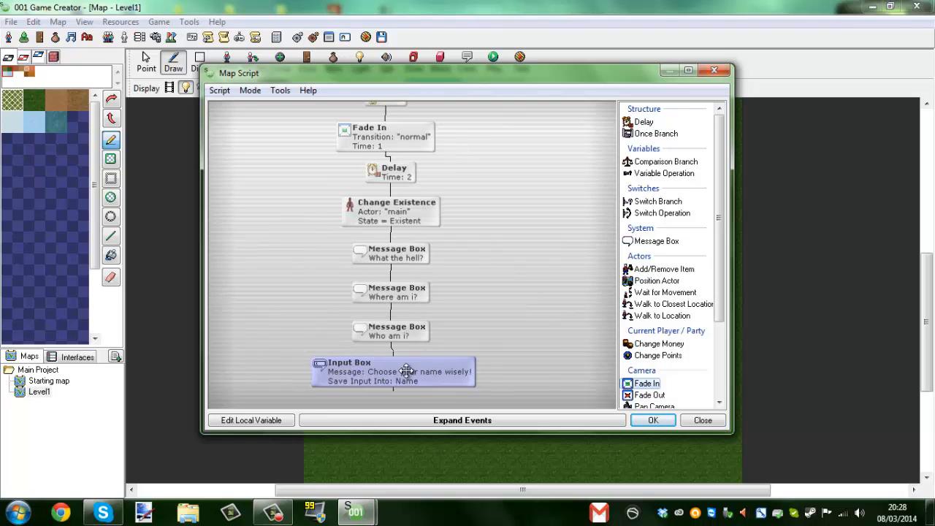
Step: Add a Message Box reading "Best look around!" after the Input Box, and accept the script and the Level1 map properties
scroll(537, 306, down, 3)
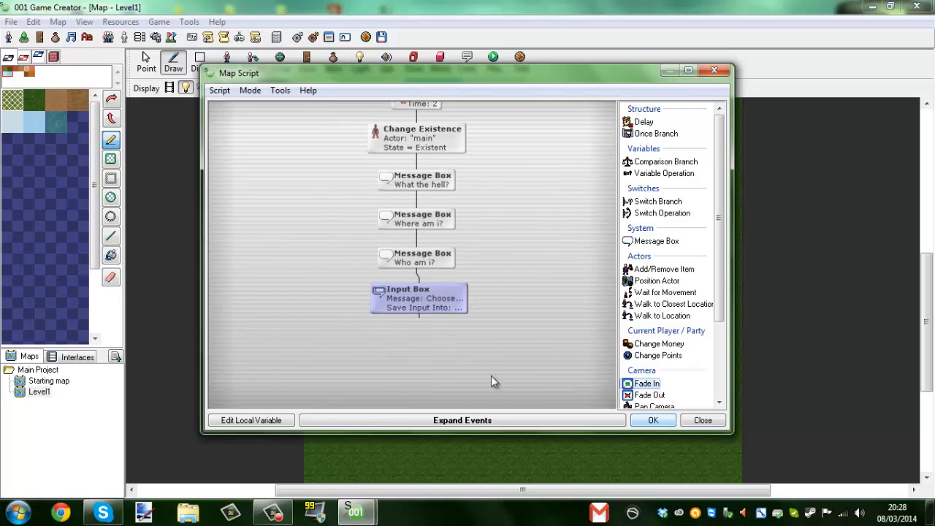
double_click(656, 241)
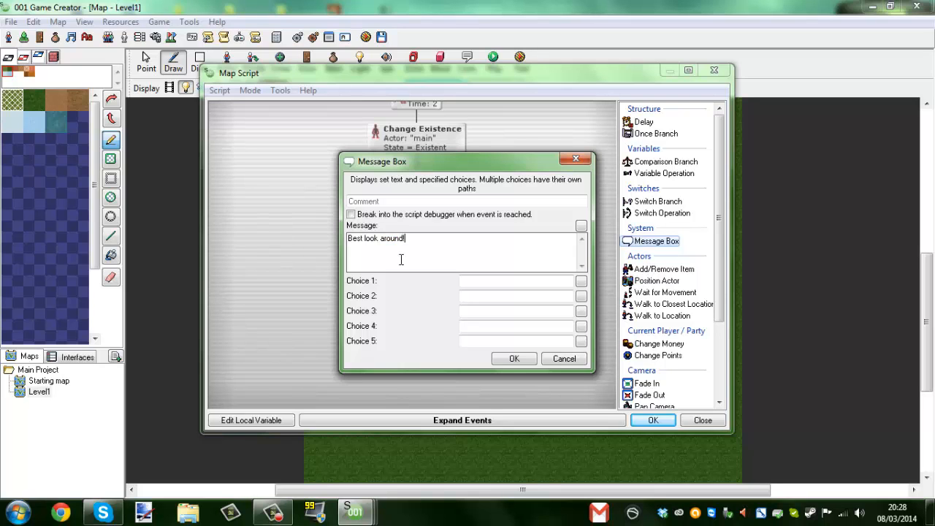
click(513, 358)
click(652, 420)
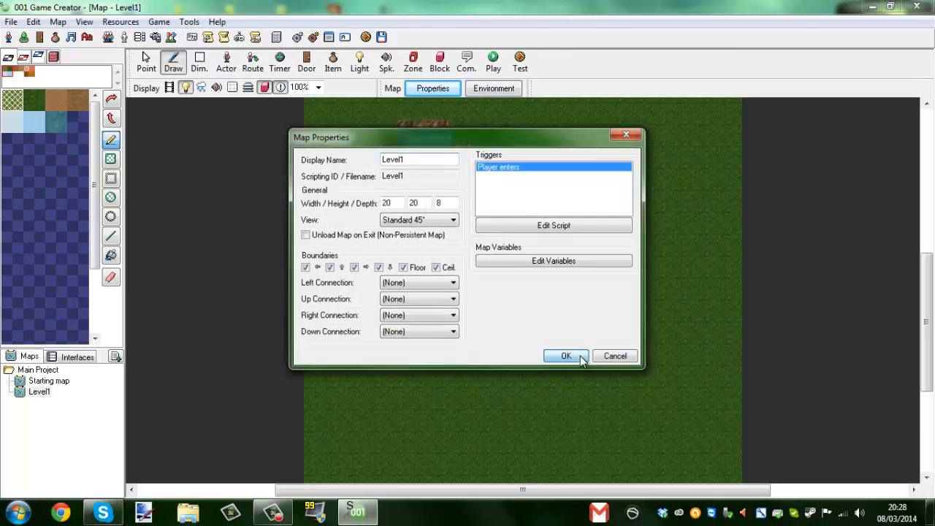
click(560, 355)
Step: Create a new map named Inn under Level1, keeping the default 20 x 20 x 8 size
click(40, 391)
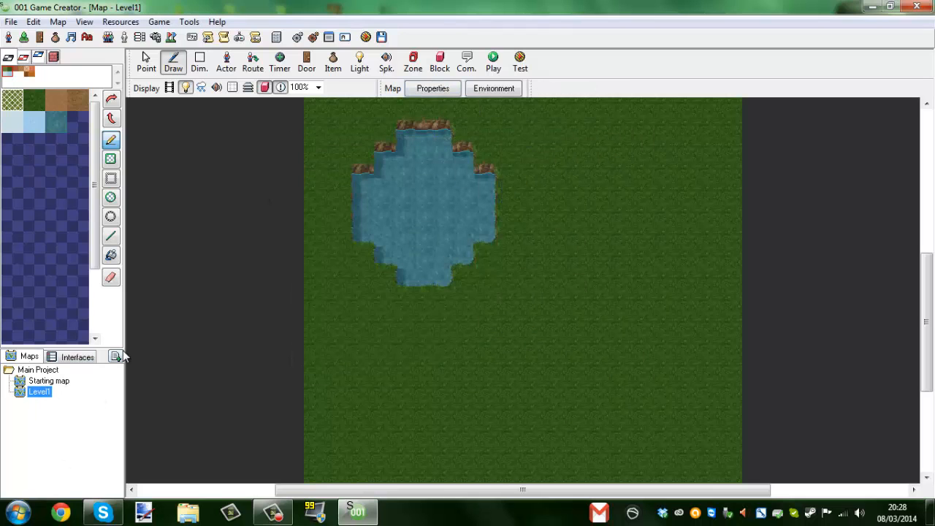
click(117, 357)
click(439, 306)
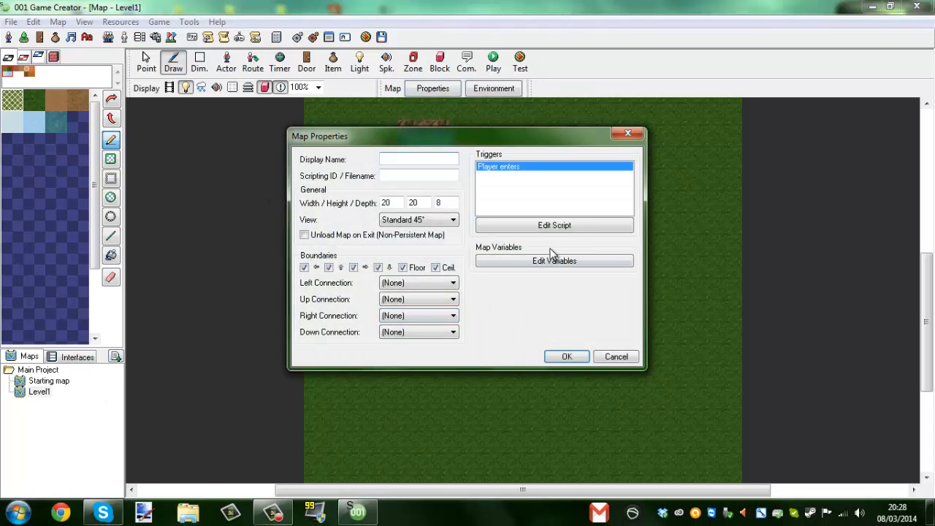
text(Inn)
key(Return)
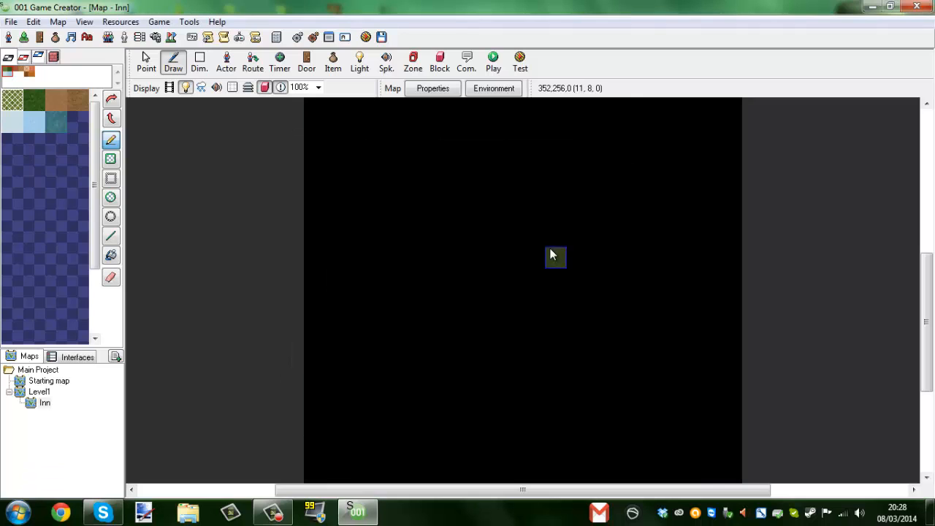
Step: Look through the Inn and Starting map maps, return to Level1, and switch the palette to the middle tile layer
click(39, 393)
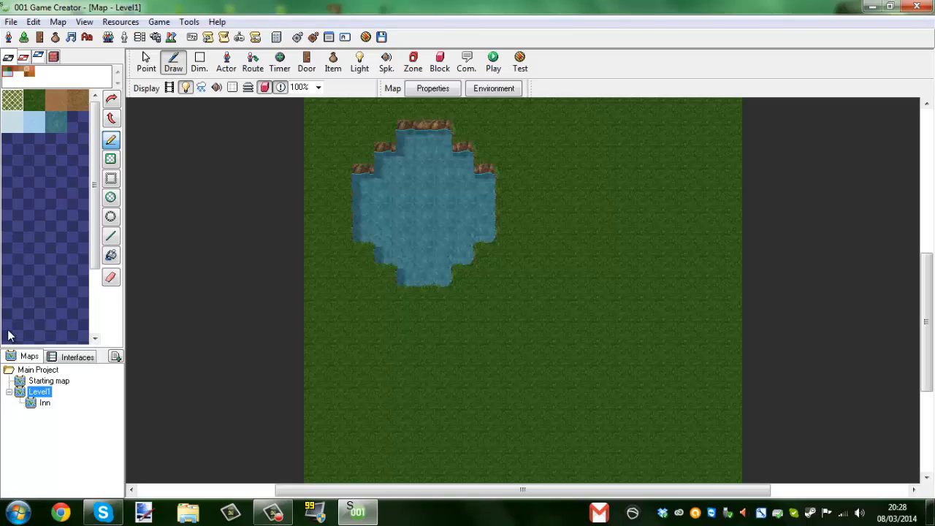
click(44, 404)
click(39, 392)
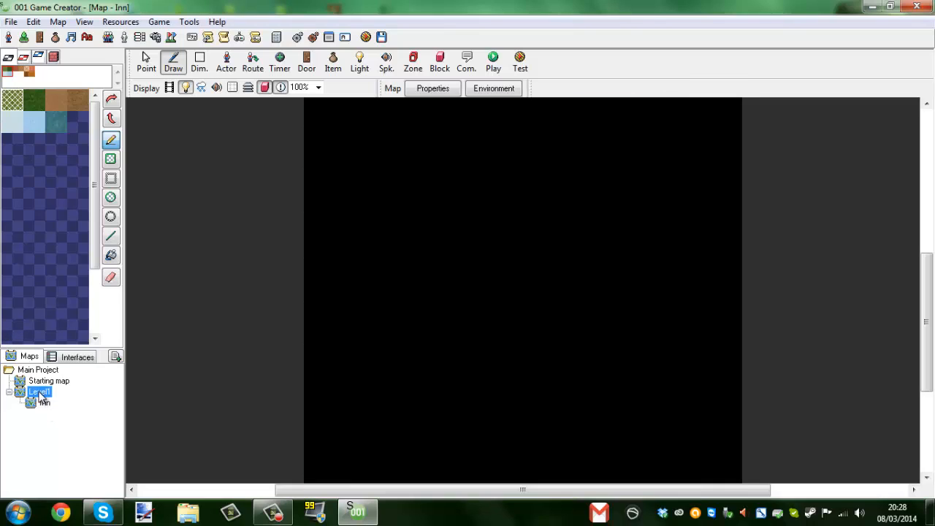
click(42, 381)
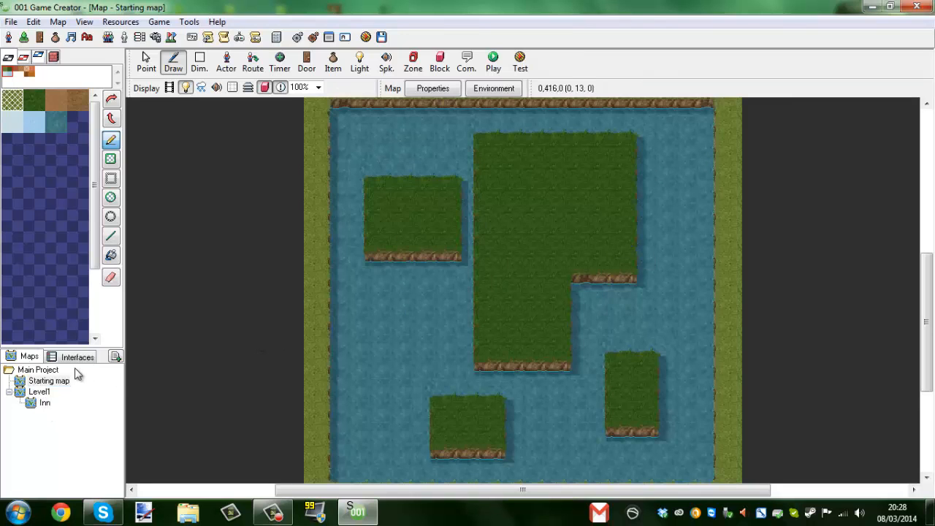
click(45, 393)
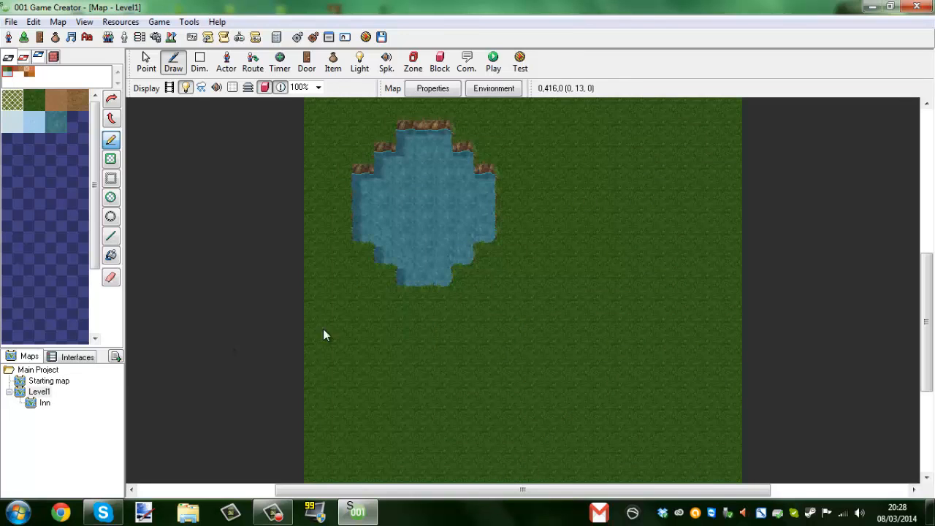
click(37, 56)
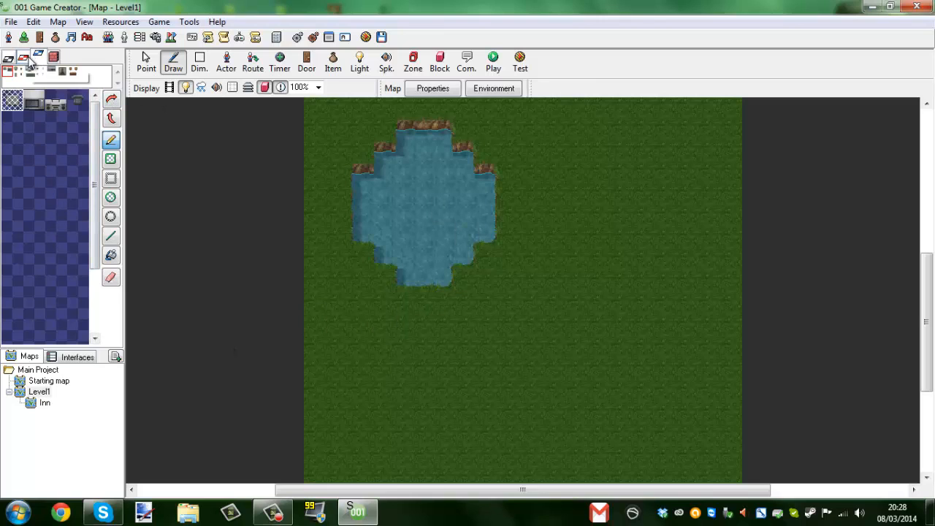
click(26, 57)
click(83, 79)
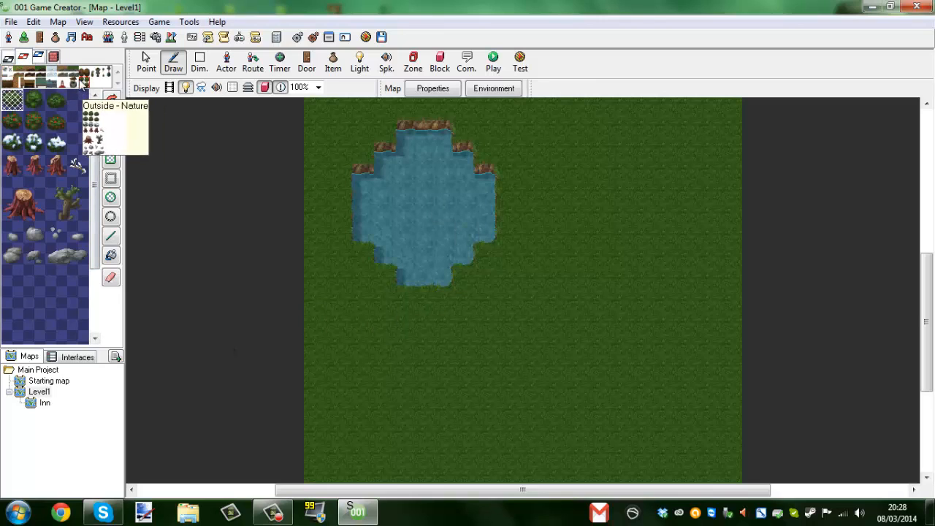
click(34, 121)
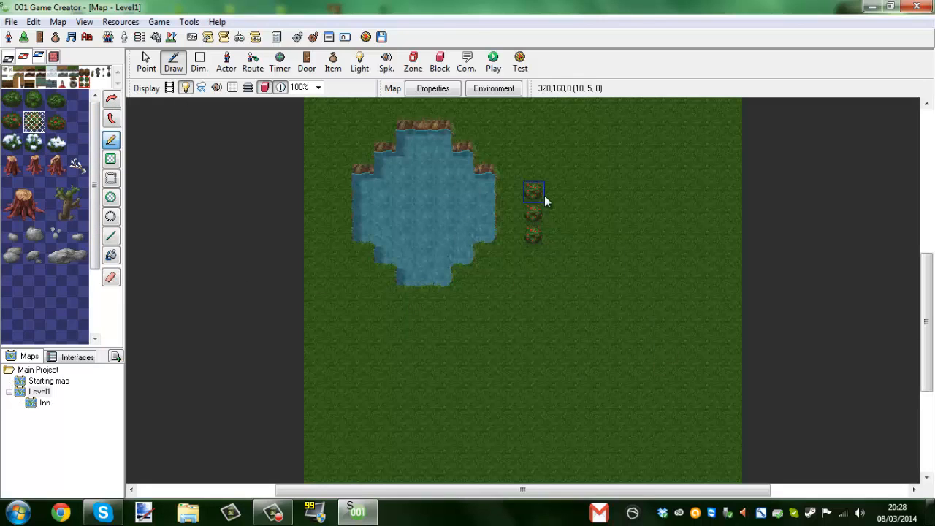
right_drag(544, 195, 533, 236)
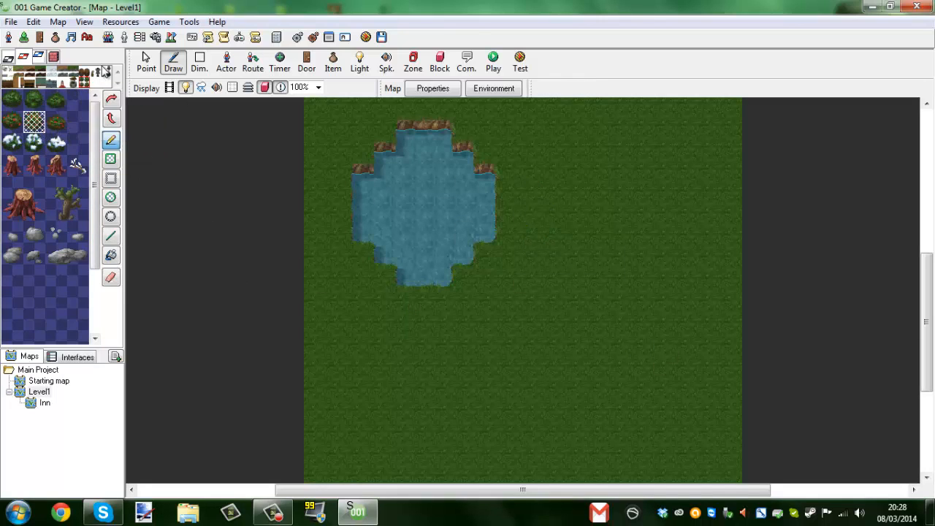
Step: Draw two Evergreen Tree bands on Level1, from the pond's east side and around its southwest side, both reaching the map's east edge
click(106, 71)
click(108, 73)
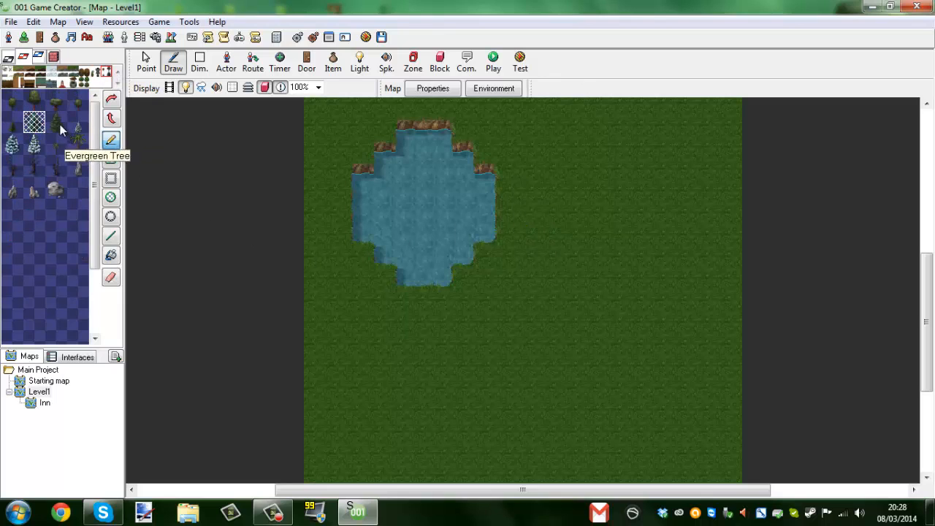
click(62, 130)
mouse_move(518, 215)
mouse_down()
mouse_move(587, 184)
mouse_move(671, 193)
mouse_move(741, 166)
mouse_up()
mouse_move(455, 290)
mouse_down()
mouse_move(531, 329)
mouse_move(654, 340)
mouse_move(740, 310)
mouse_up()
key(ctrl+z)
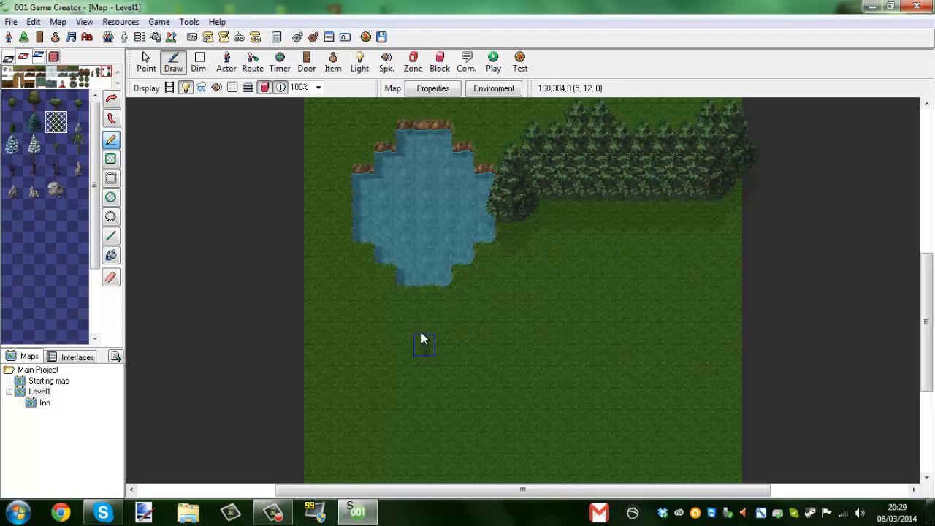
mouse_move(404, 288)
mouse_down()
mouse_move(404, 387)
mouse_move(593, 385)
mouse_move(698, 340)
mouse_move(862, 317)
mouse_up()
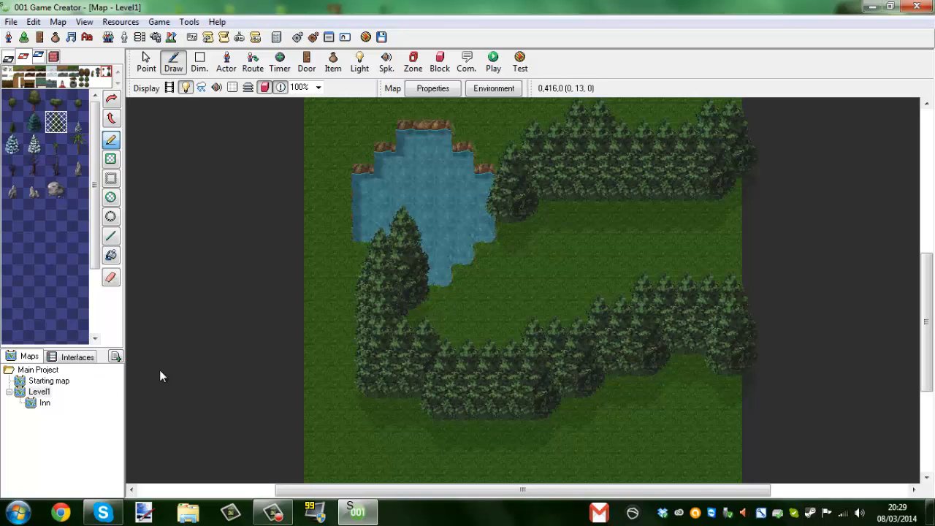
Step: Test-run the game, start play from its menu, and enter a character name at the "Choose your name wisely!" prompt
click(365, 37)
click(428, 301)
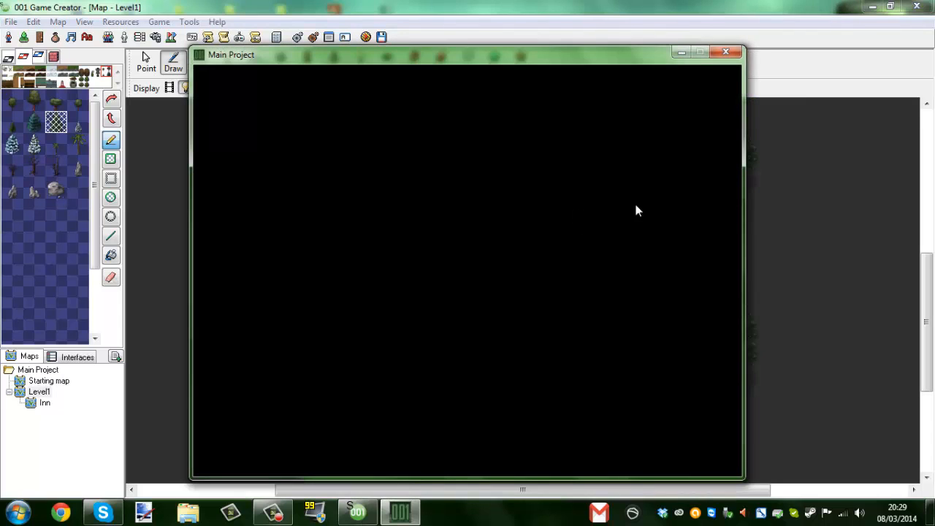
drag(532, 55, 527, 40)
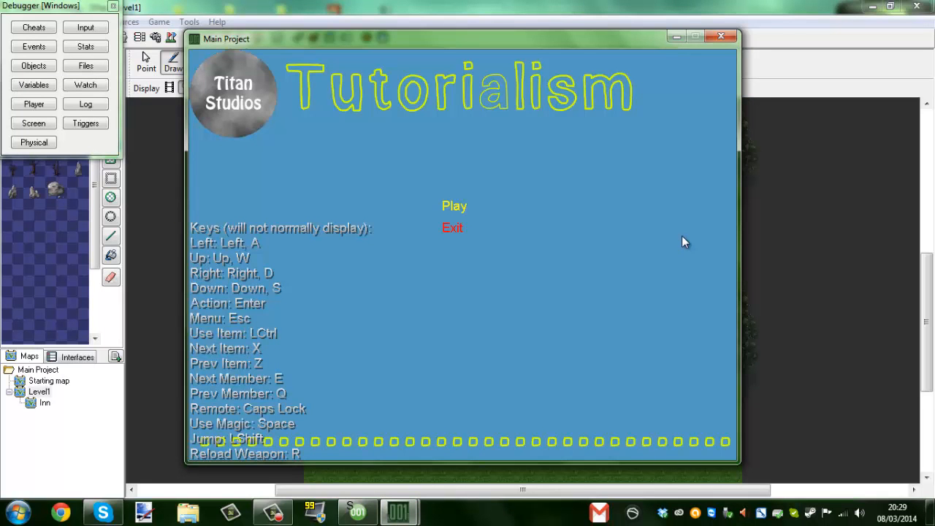
click(451, 206)
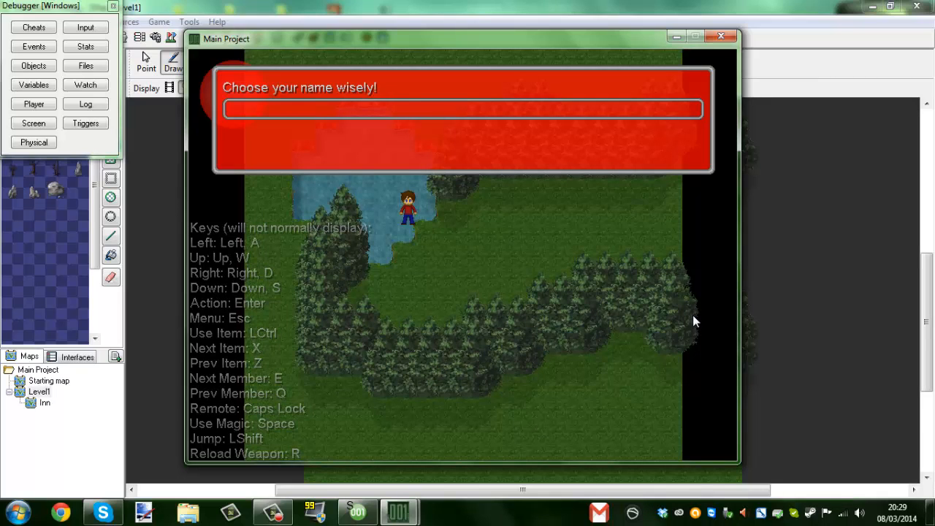
text(Han)
key(Return)
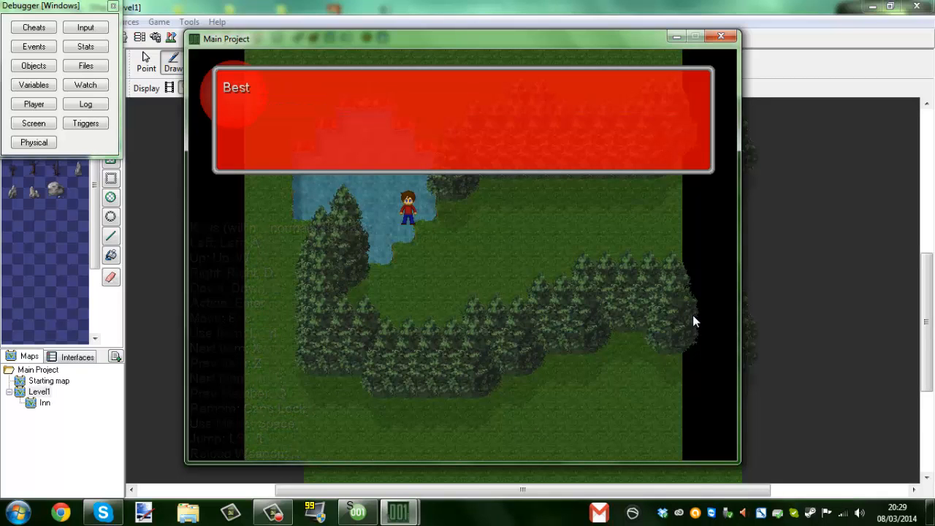
Step: Walk the player around the clearing, against the trees, the pond and the map's east edge, and close the test run
key(Down)
key(Right)
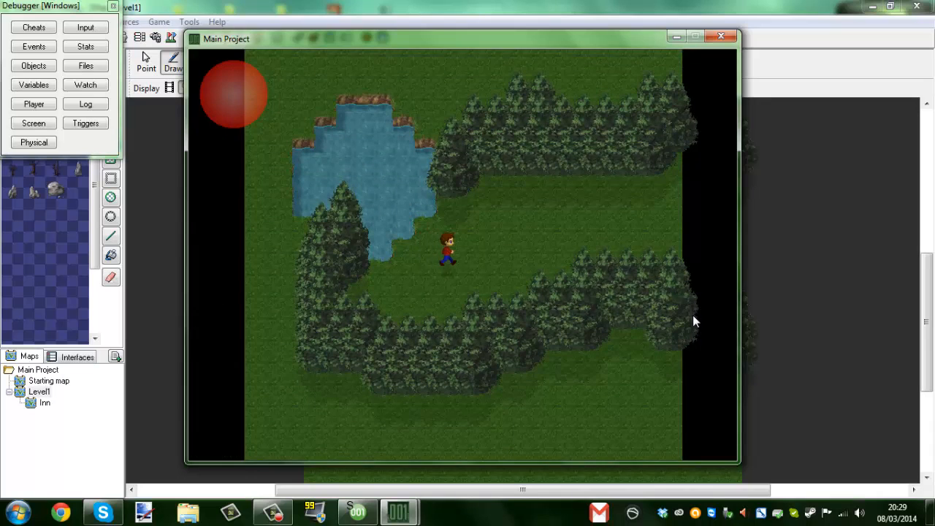
key(Up)
key(Down)
key(Left)
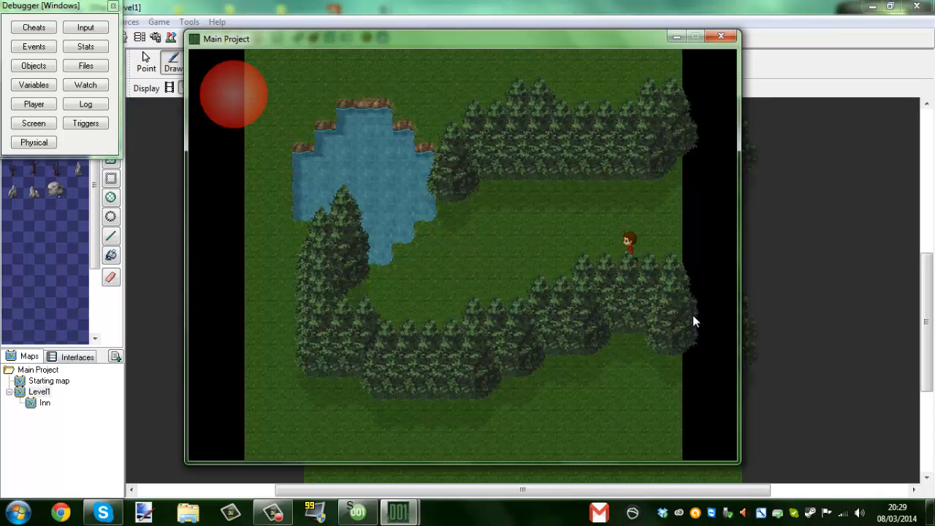
key(Down)
key(Up)
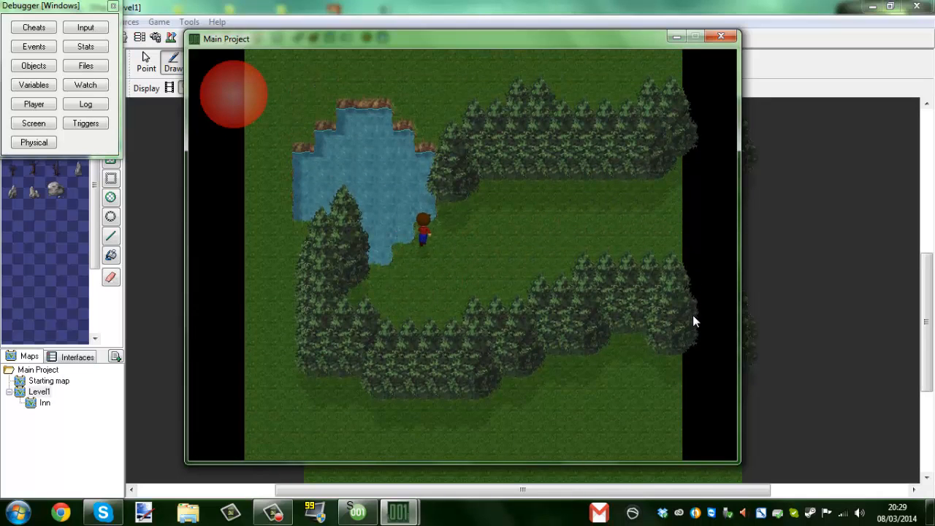
key(Right)
key(Down)
key(Right)
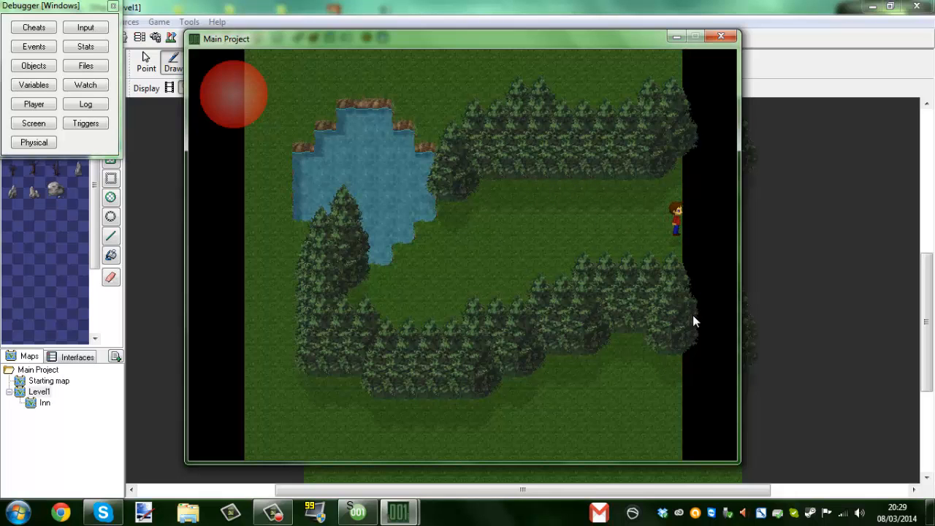
click(721, 36)
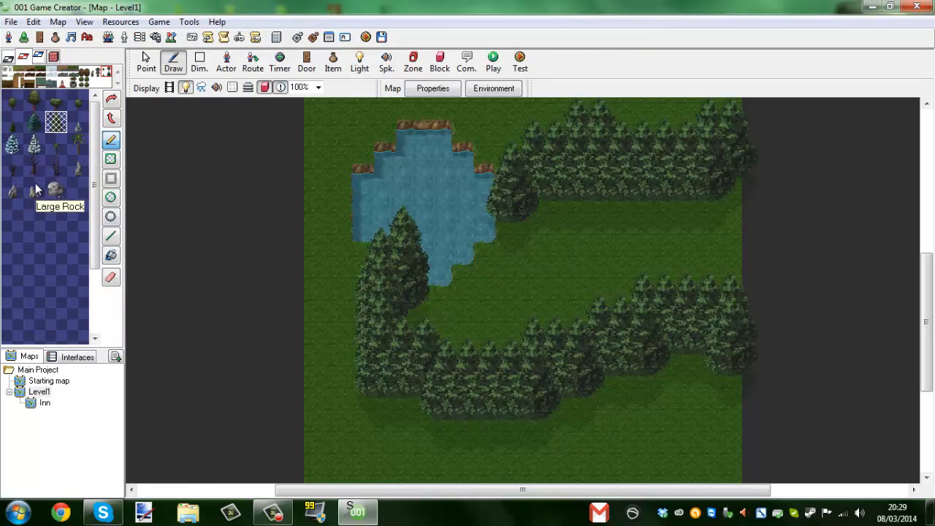
click(55, 188)
mouse_move(479, 318)
mouse_down()
mouse_move(494, 280)
mouse_move(519, 288)
mouse_up()
key(ctrl+z)
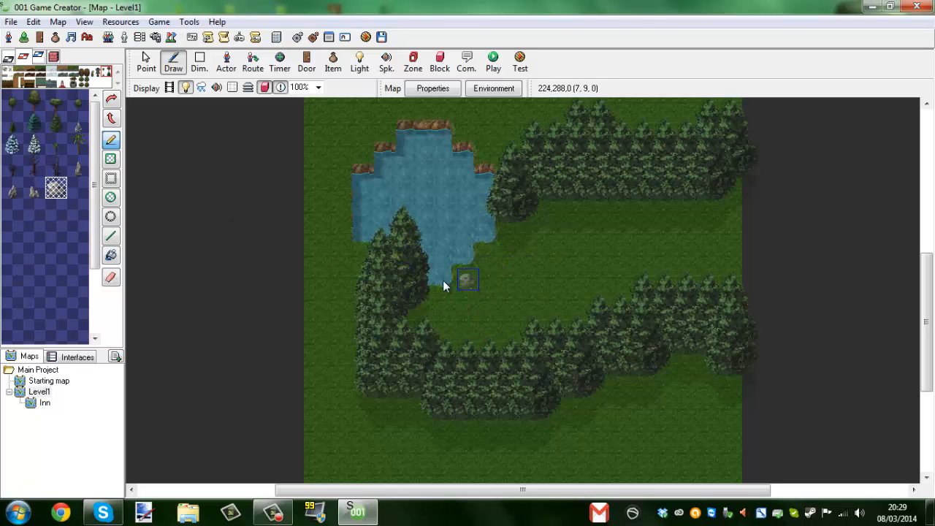
Step: Line the south edge of the northern tree band with pointed rocks, using the taller spires near the map's east edge
click(16, 192)
drag(555, 211, 670, 211)
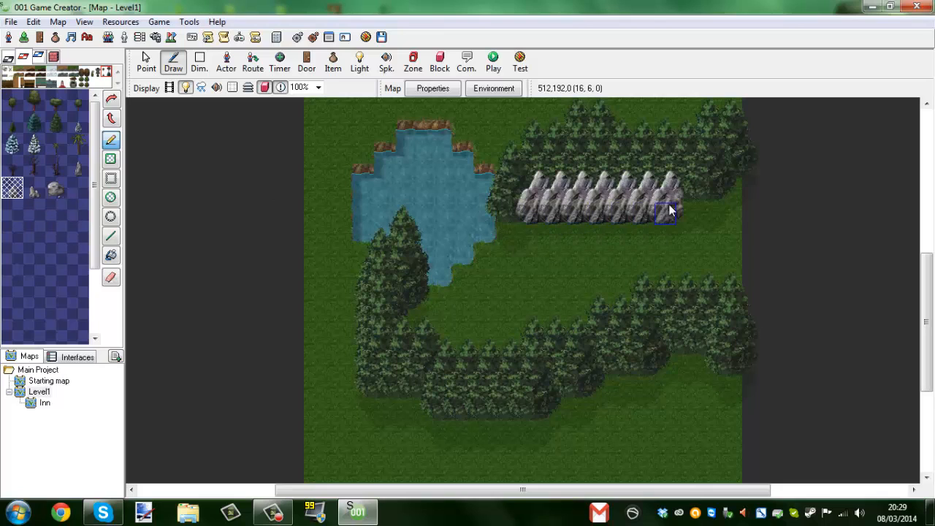
click(77, 166)
drag(627, 225, 740, 209)
Step: Draw pointed rocks along the inner edge of the southern tree band, starting just below the pond and heading east
click(12, 188)
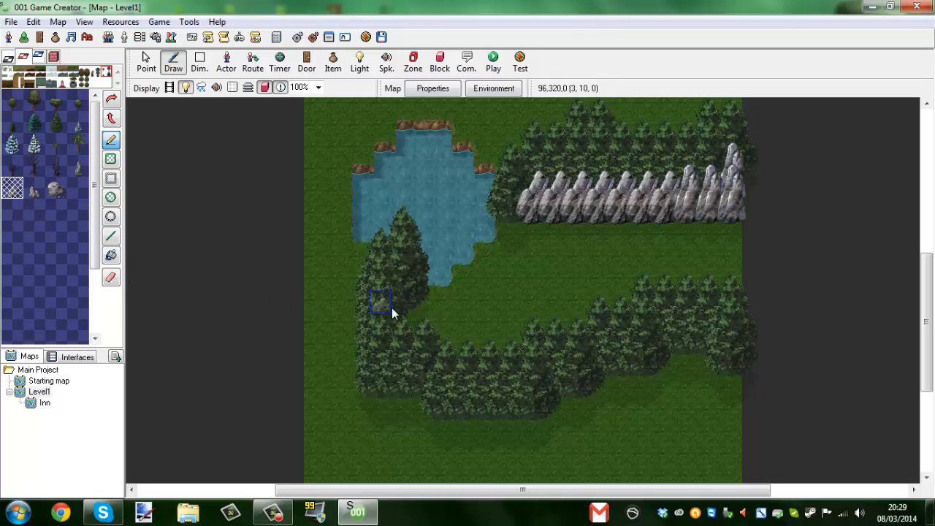
mouse_move(420, 311)
mouse_down()
mouse_move(482, 334)
mouse_move(428, 333)
mouse_move(528, 344)
mouse_up()
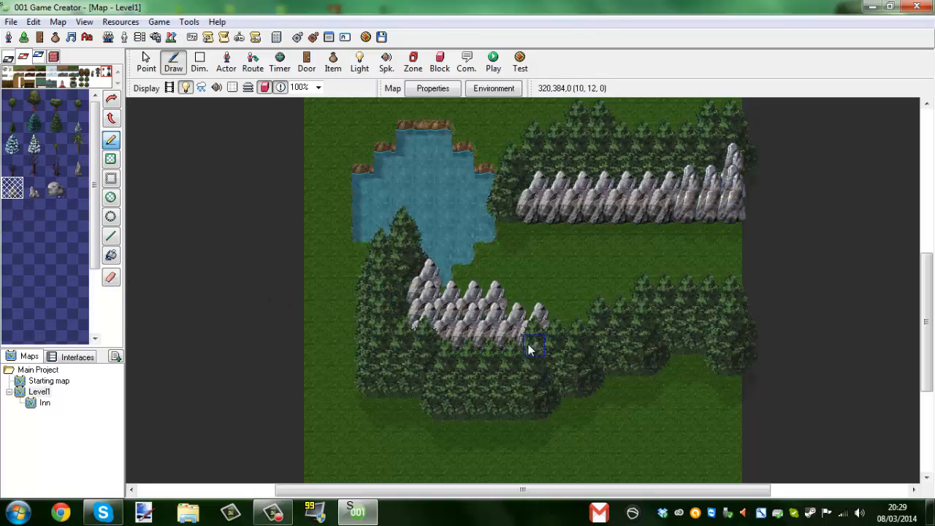